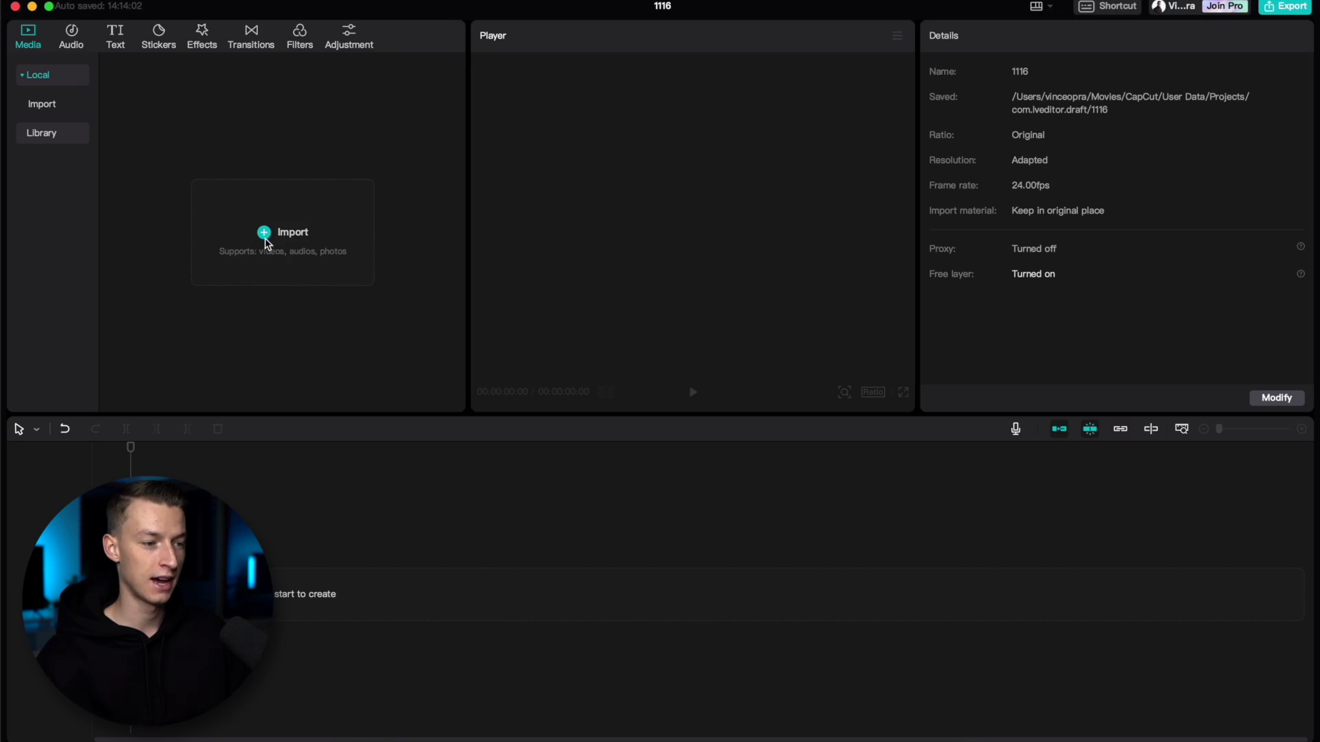
# Step: Select the range of Madeira MP4 clips in the Capcut cinematic tutorial folder for import
pyautogui.click(265, 233)
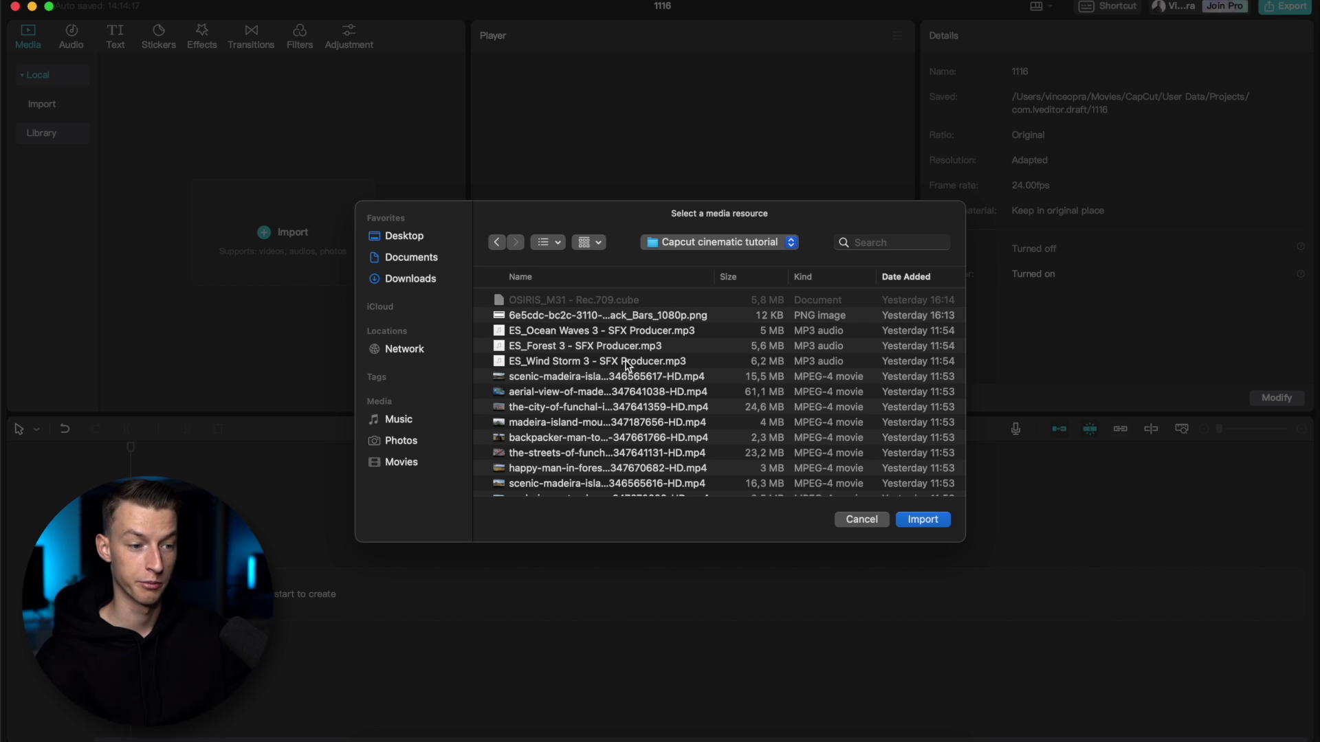
pyautogui.scroll(-5, 621, 378)
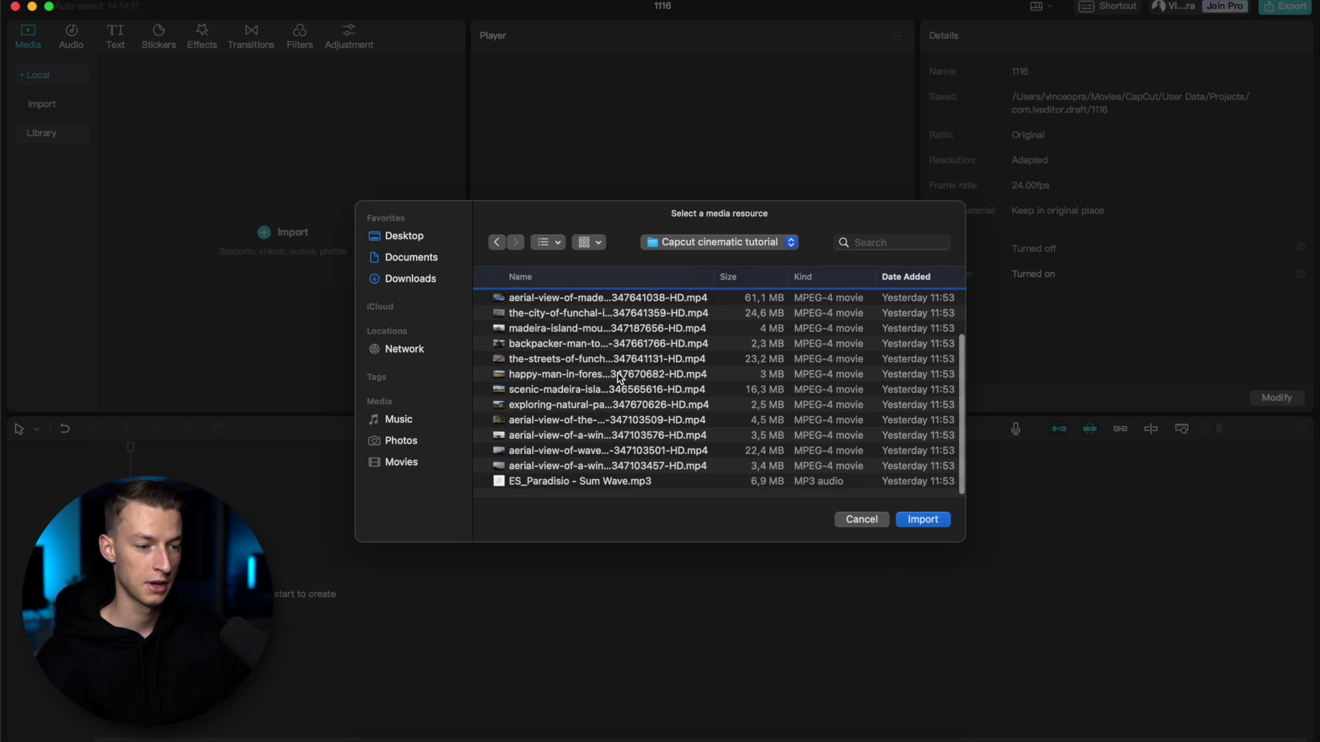
pyautogui.keyDown('shift'); pyautogui.click(585, 472); pyautogui.keyUp('shift')
pyautogui.scroll(5, 831, 457)
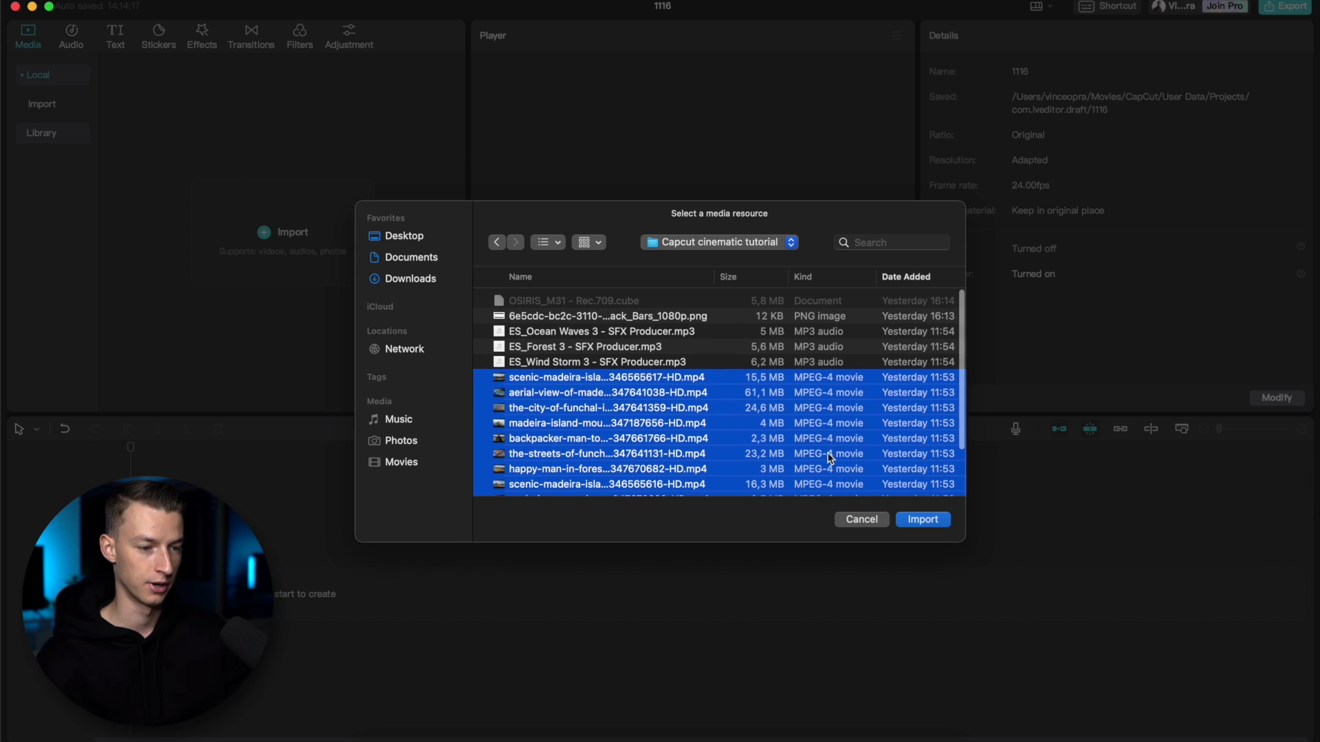
# Step: Import the selected Madeira clips and preview the coastline, aerial and backpacker shots
pyautogui.click(932, 527)
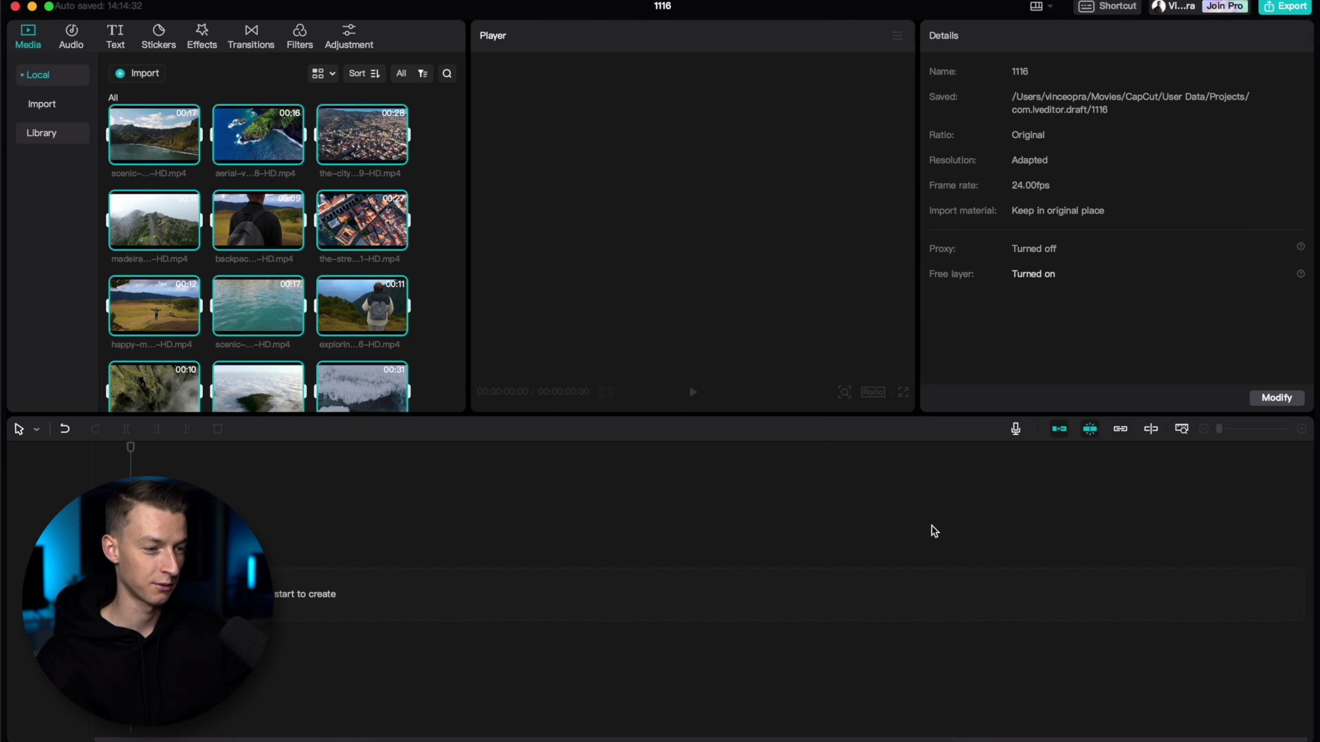
pyautogui.click(434, 233)
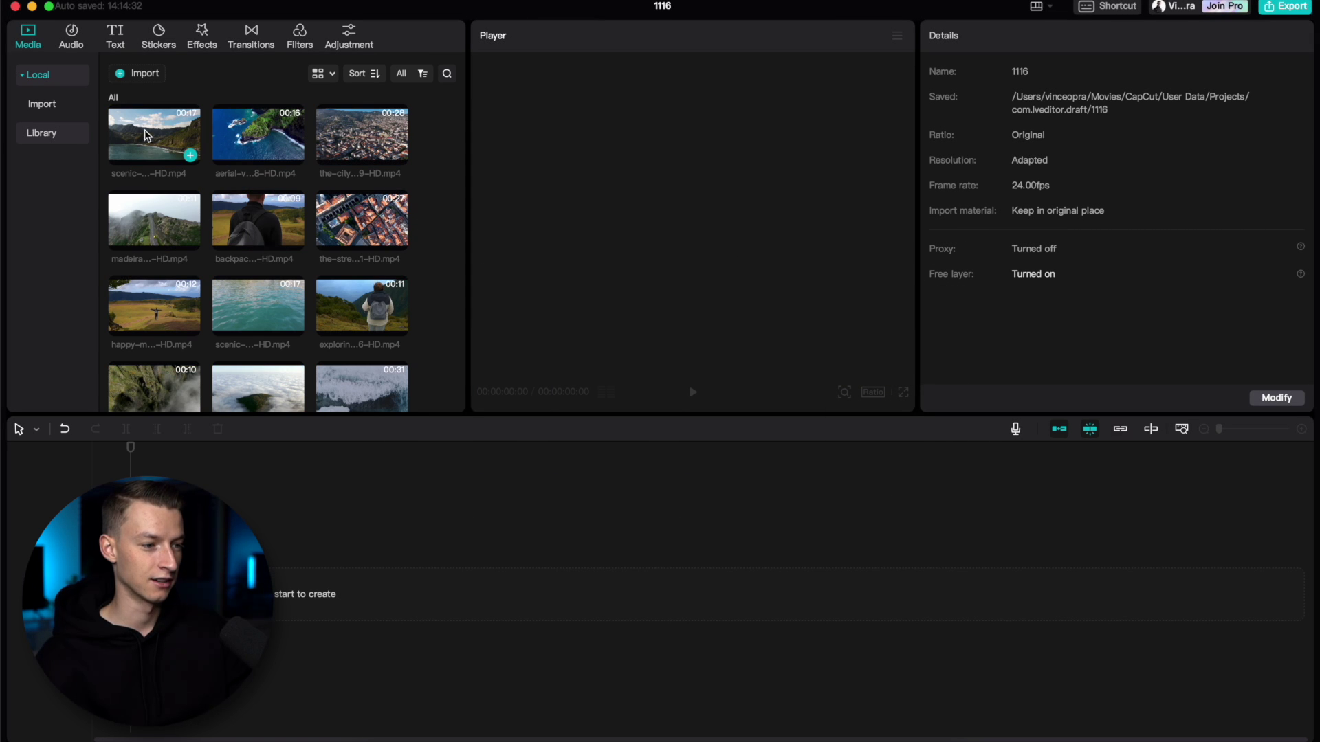
pyautogui.click(135, 130)
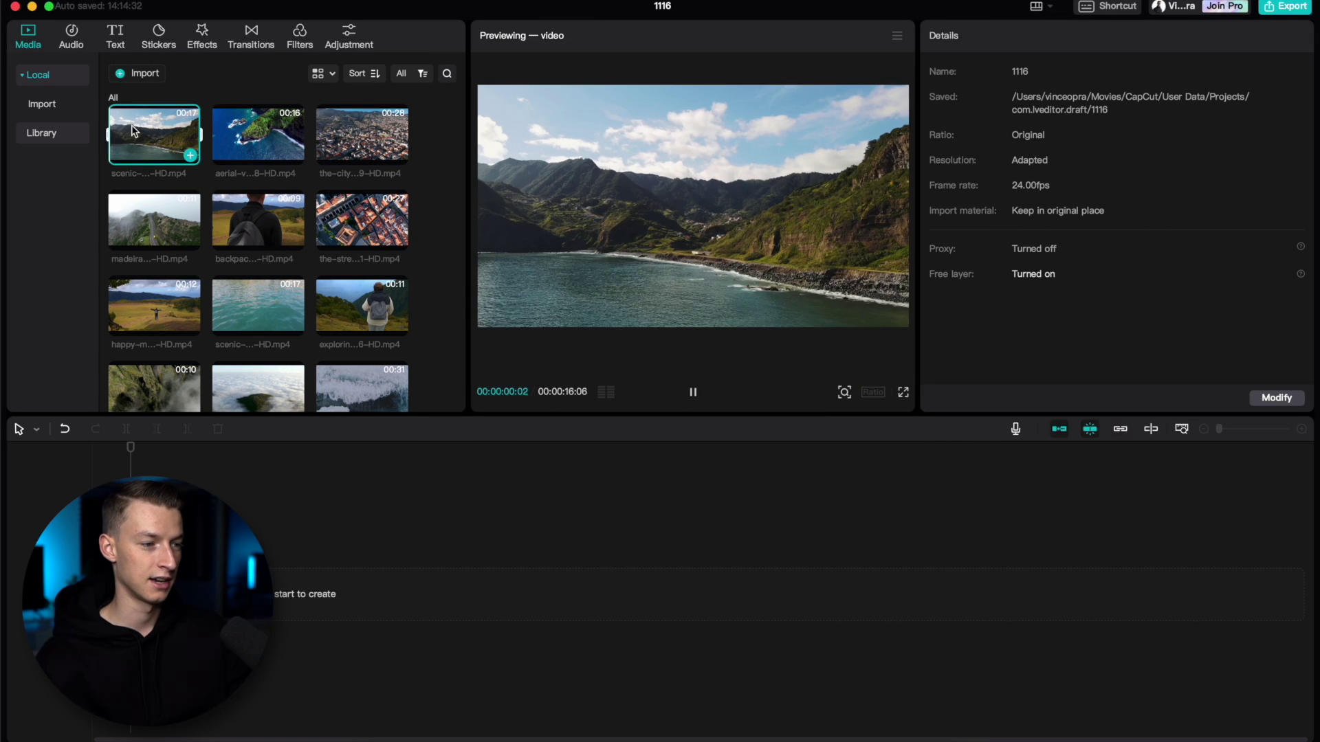
pyautogui.click(248, 143)
pyautogui.click(258, 220)
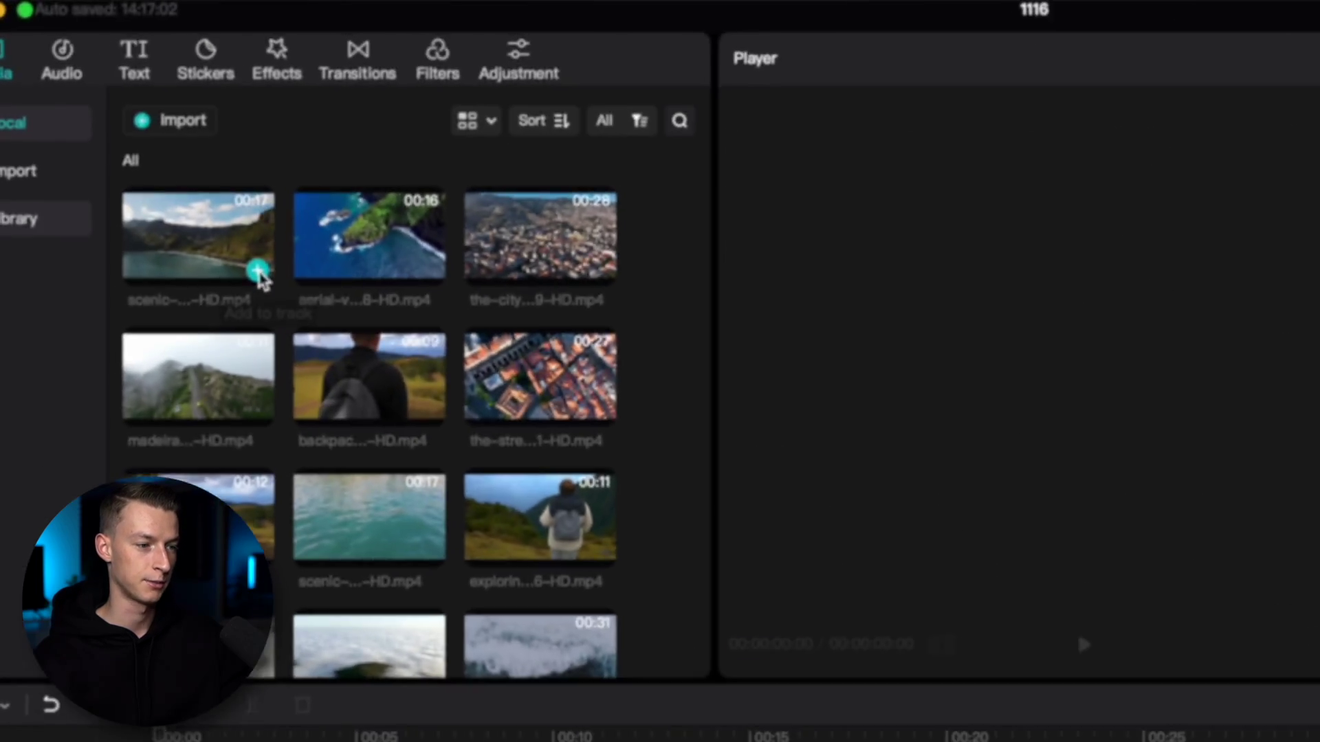
# Step: Place the coastline, aerial and Funchal city clips one after another on the timeline
pyautogui.click(190, 168)
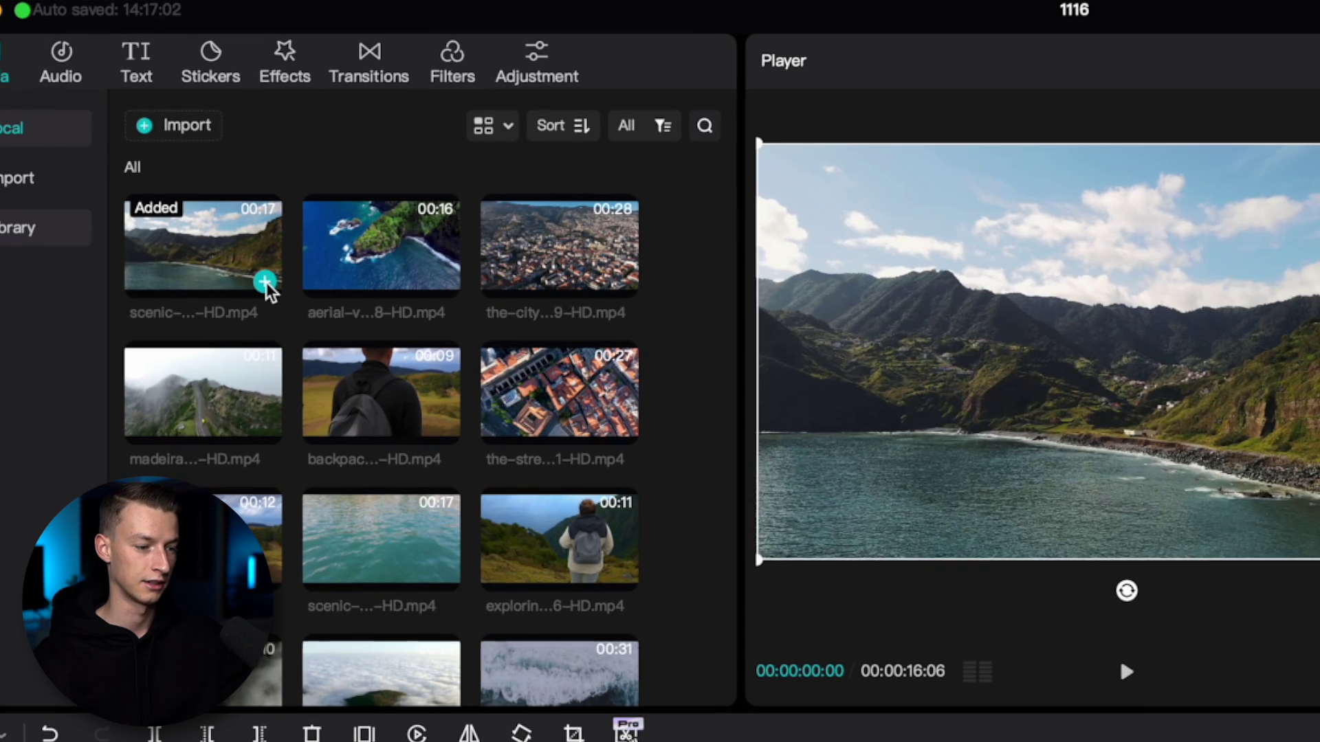
pyautogui.click(317, 249)
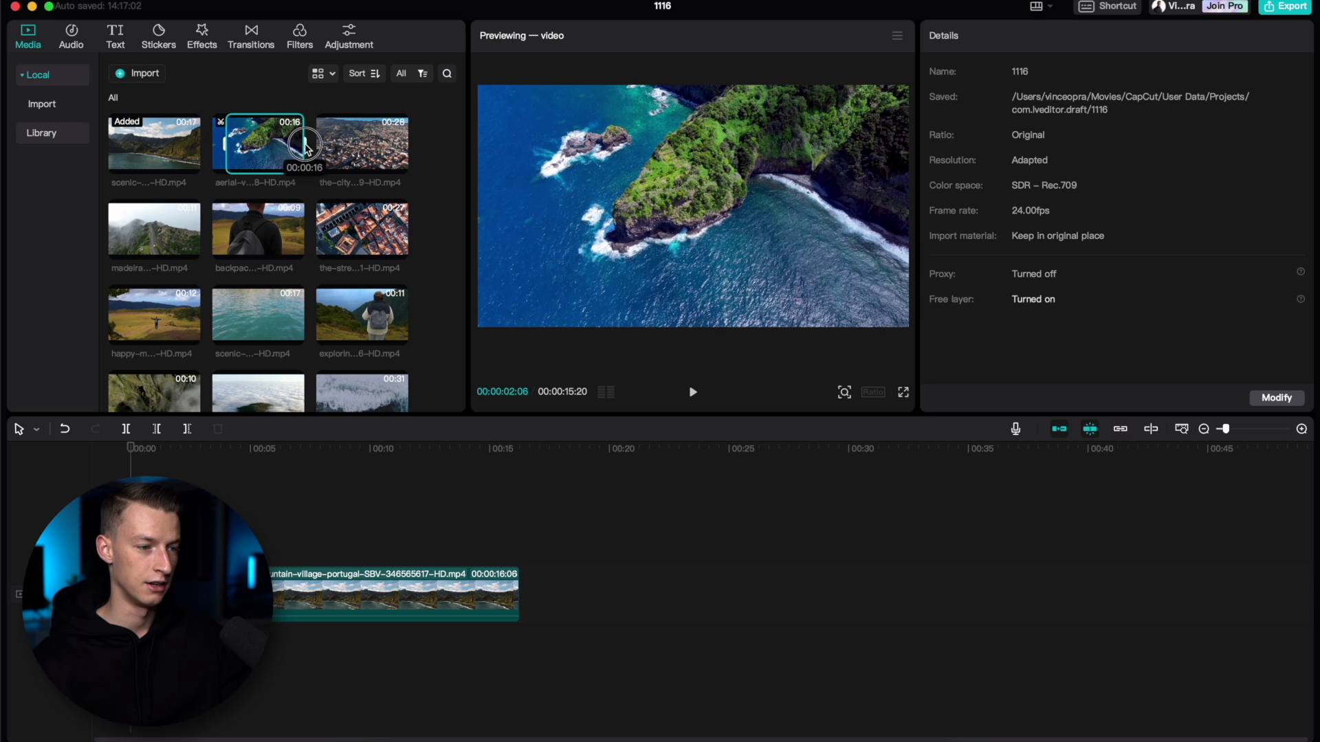
pyautogui.moveTo(245, 136); pyautogui.dragTo(550, 592)
pyautogui.moveTo(373, 147); pyautogui.dragTo(770, 585)
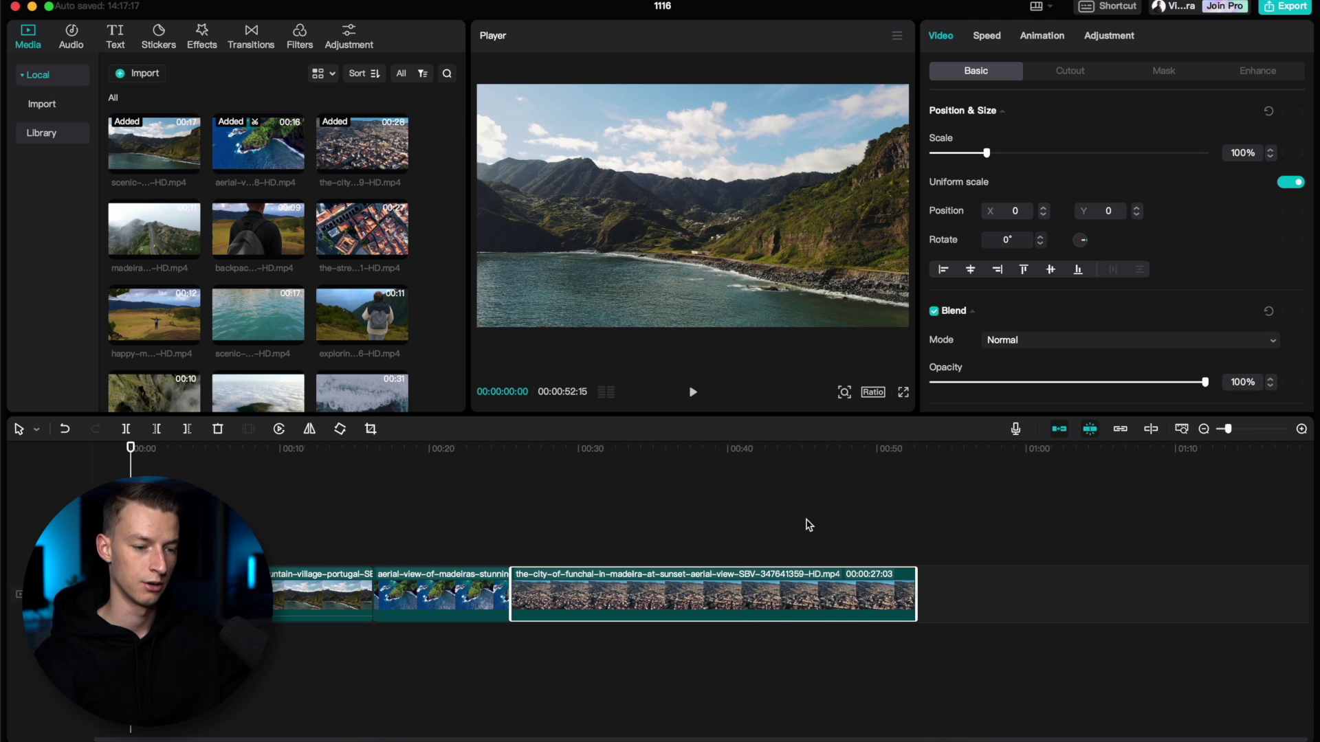
pyautogui.click(719, 485)
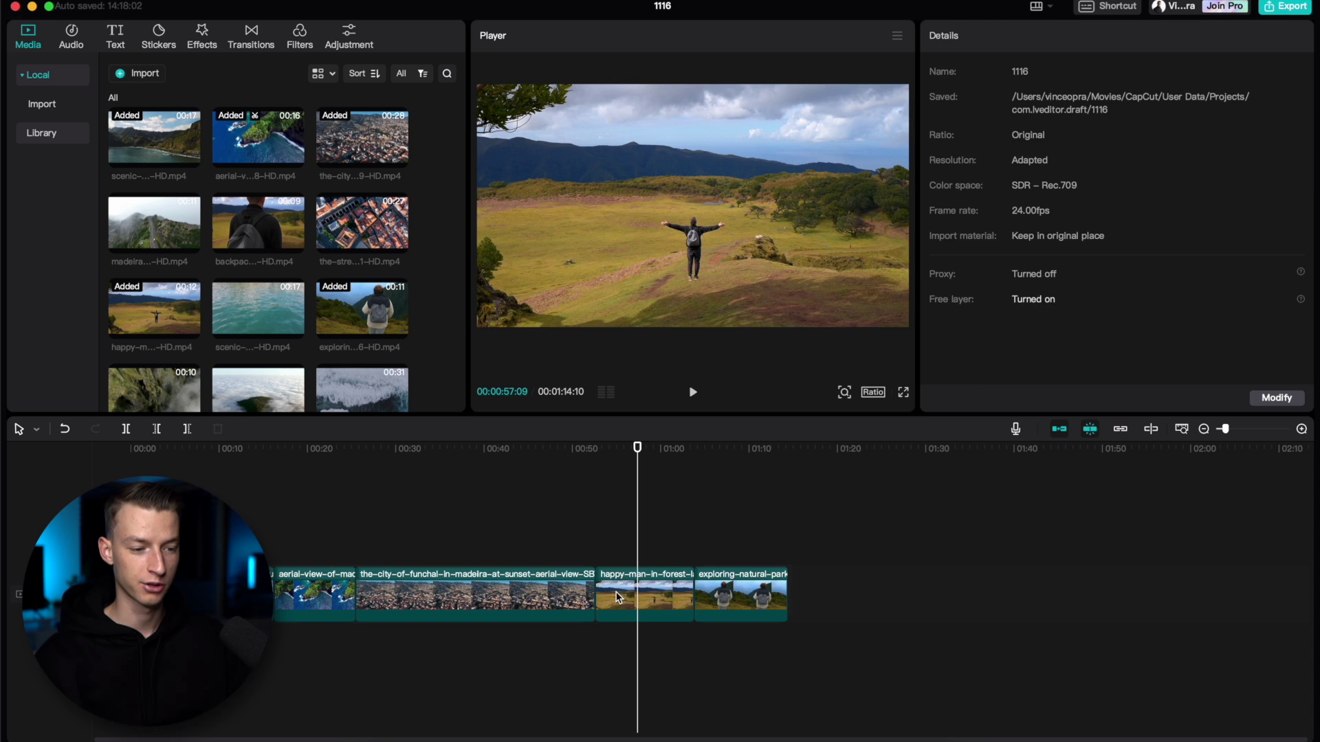
# Step: Apply Recommended stabilization to the happy-man-in-forest clip, then review the hiker footage
pyautogui.click(617, 598)
pyautogui.scroll(-5, 1111, 325)
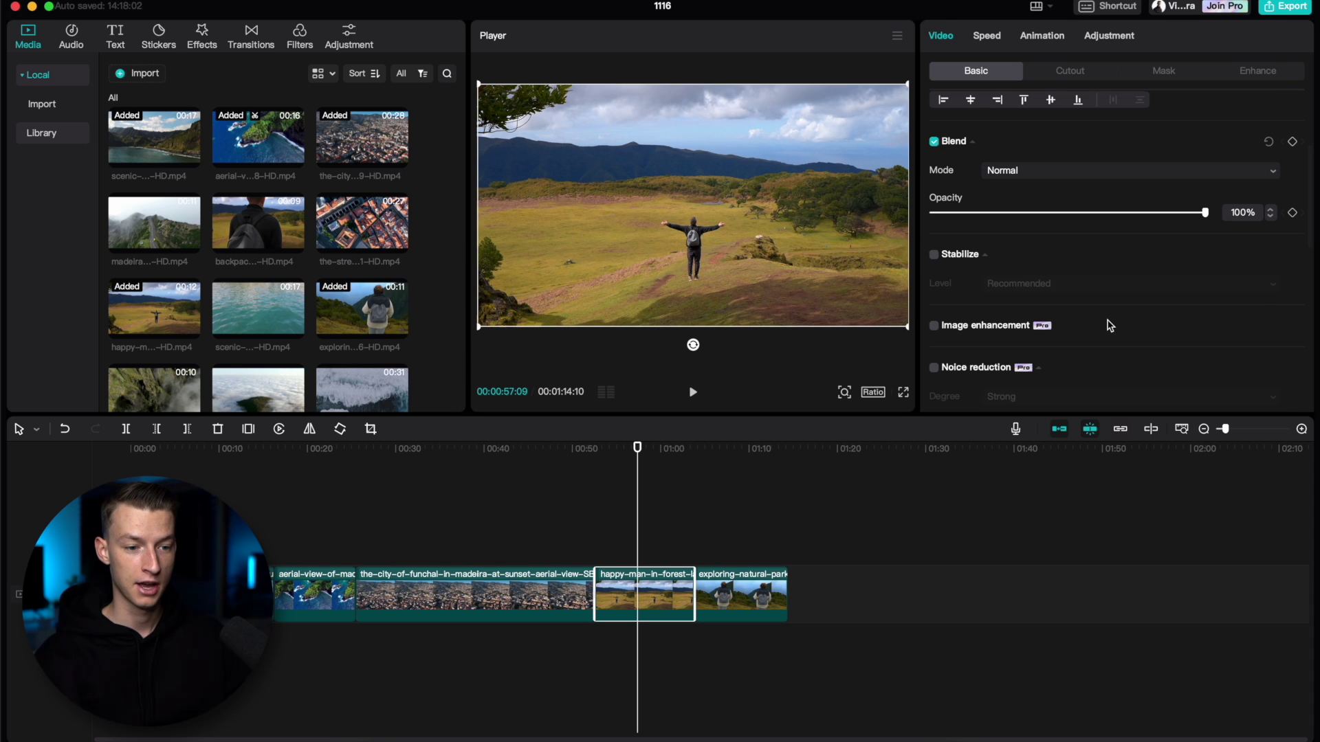
pyautogui.click(933, 256)
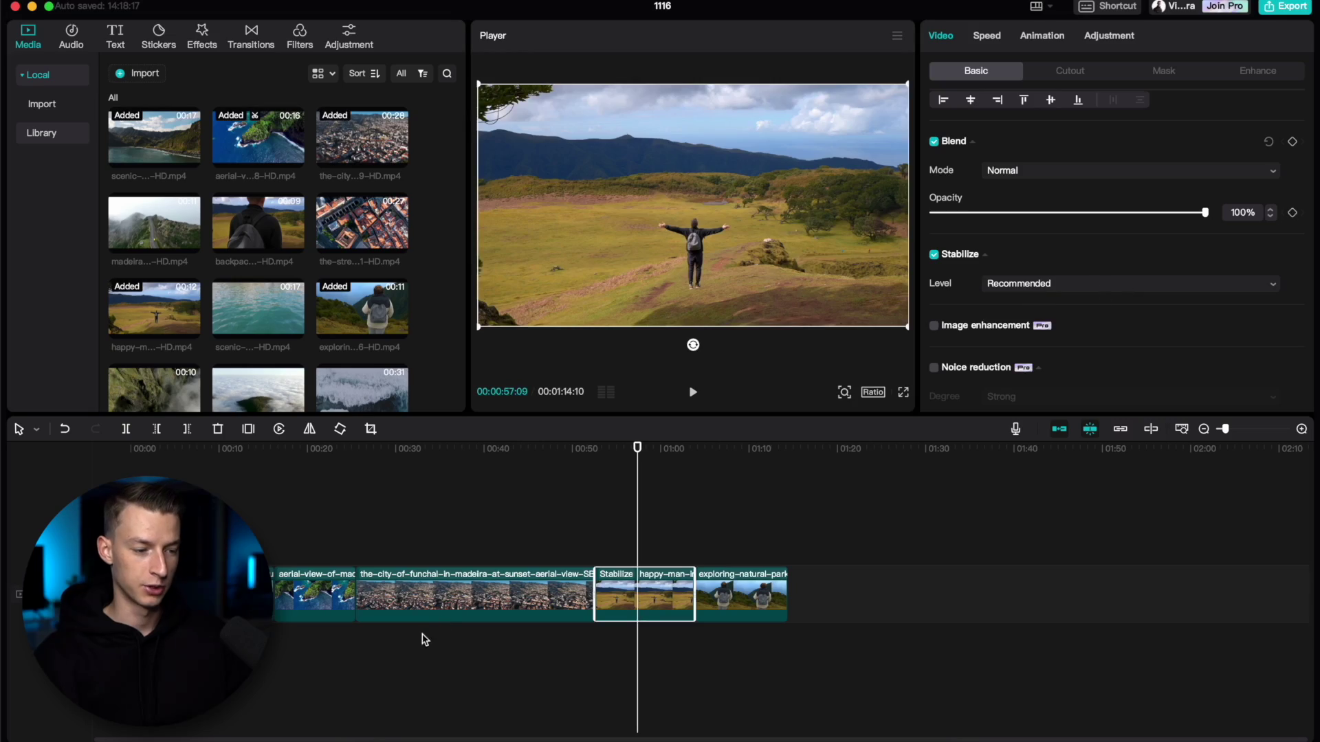
pyautogui.click(355, 485)
pyautogui.moveTo(751, 542); pyautogui.dragTo(696, 530)
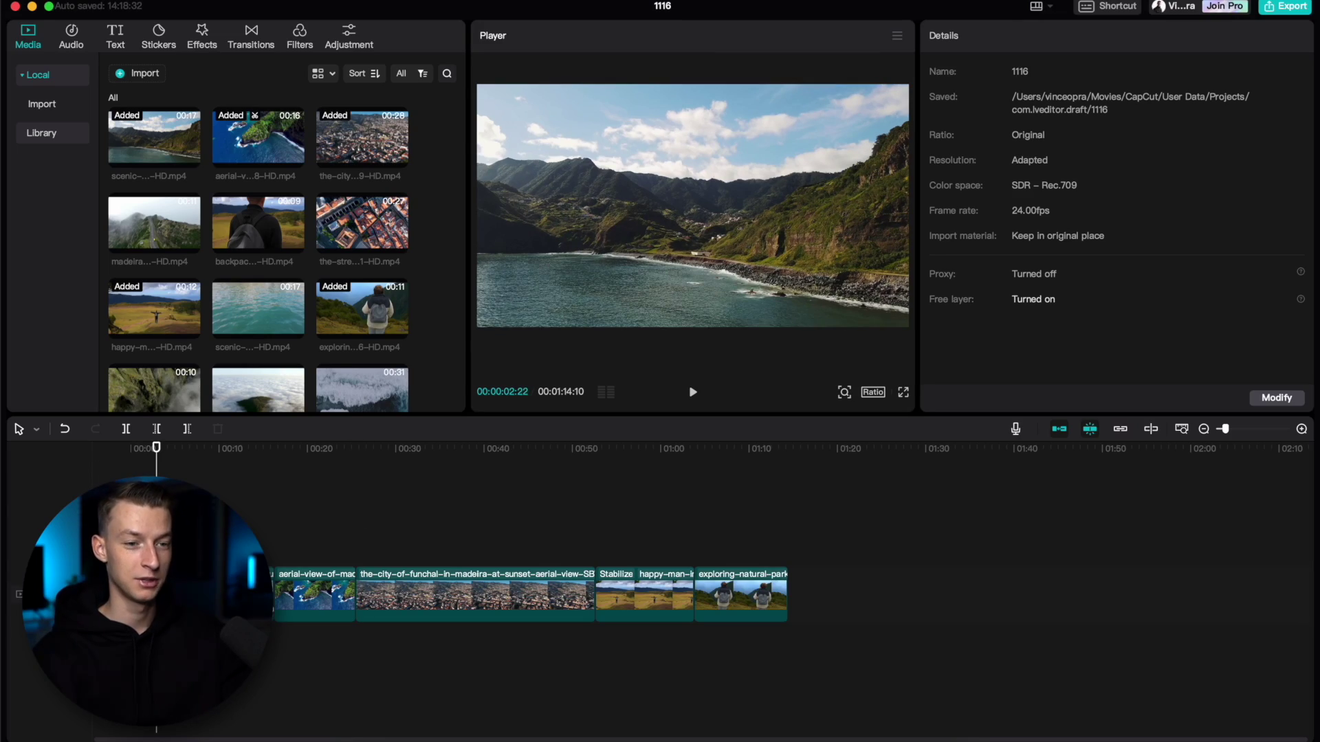
# Step: Apply a Customized speed curve to the Funchal city clip
pyautogui.click(207, 595)
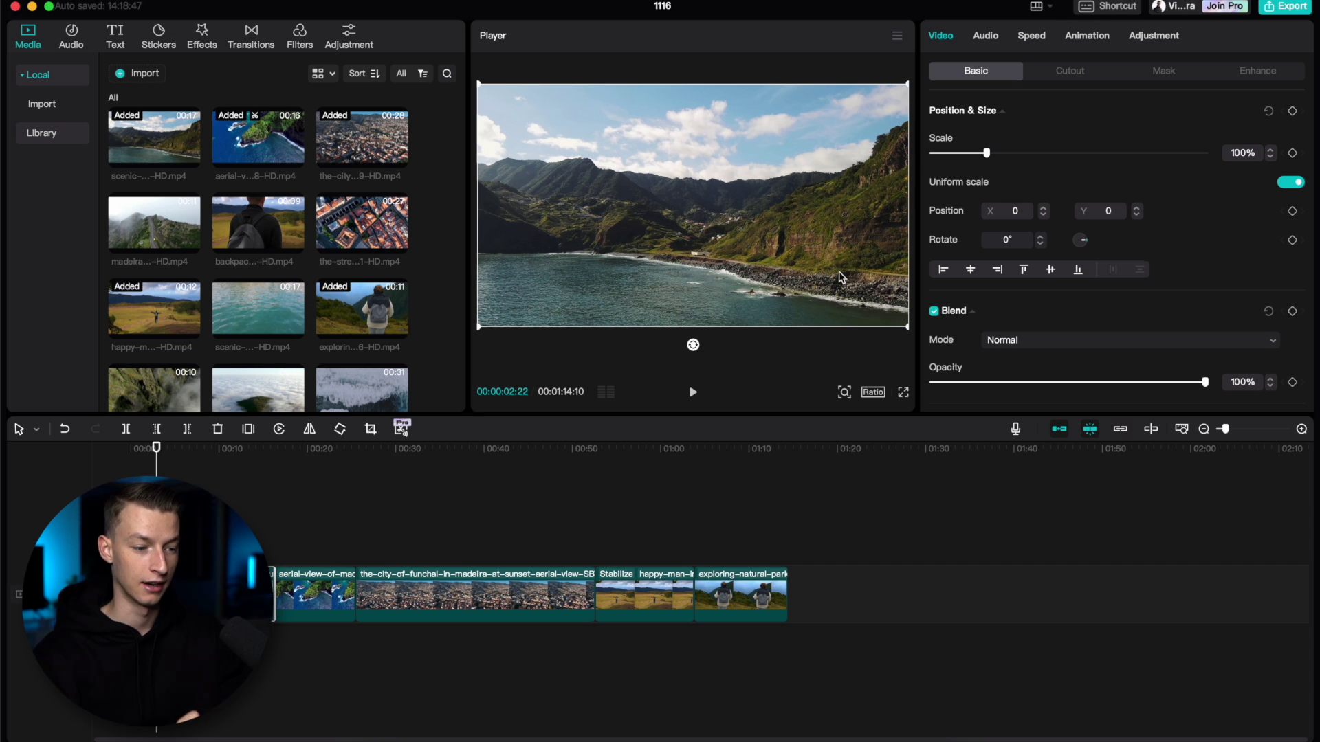
pyautogui.click(504, 593)
pyautogui.click(987, 36)
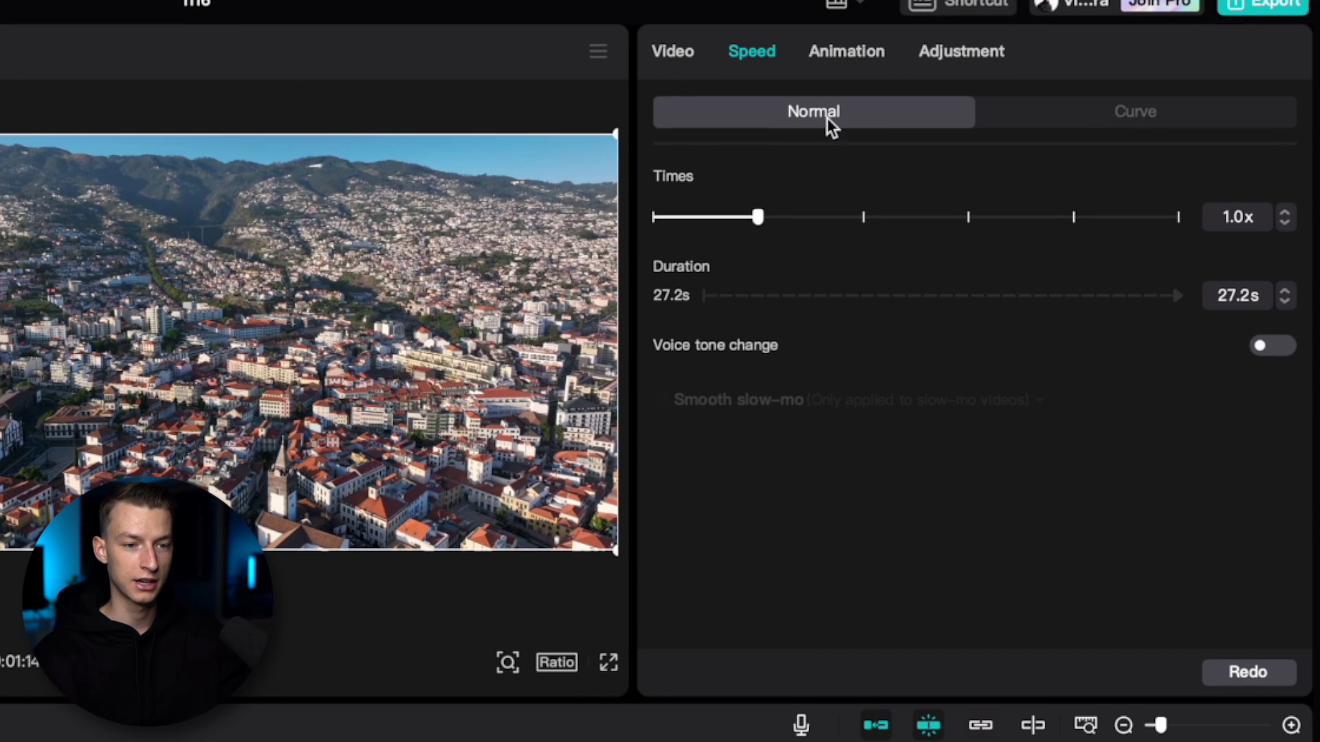
pyautogui.click(1062, 125)
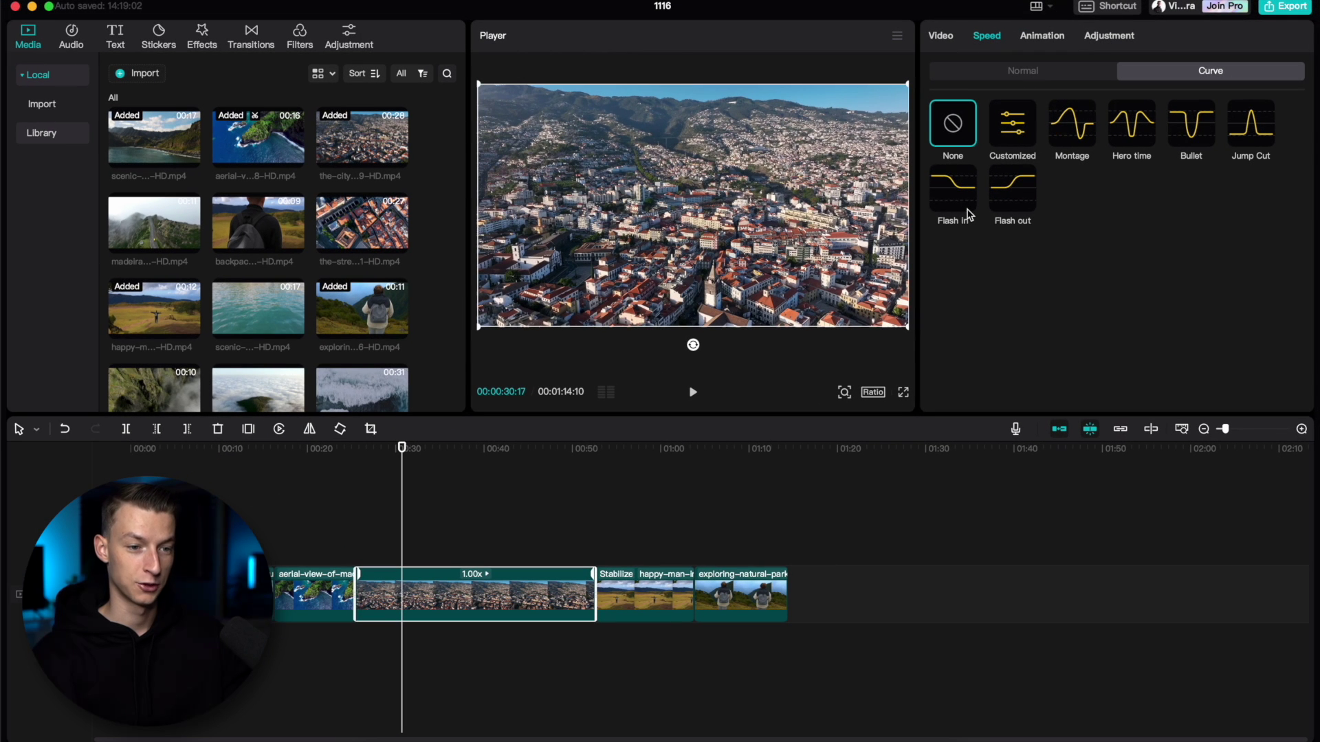
pyautogui.click(1014, 141)
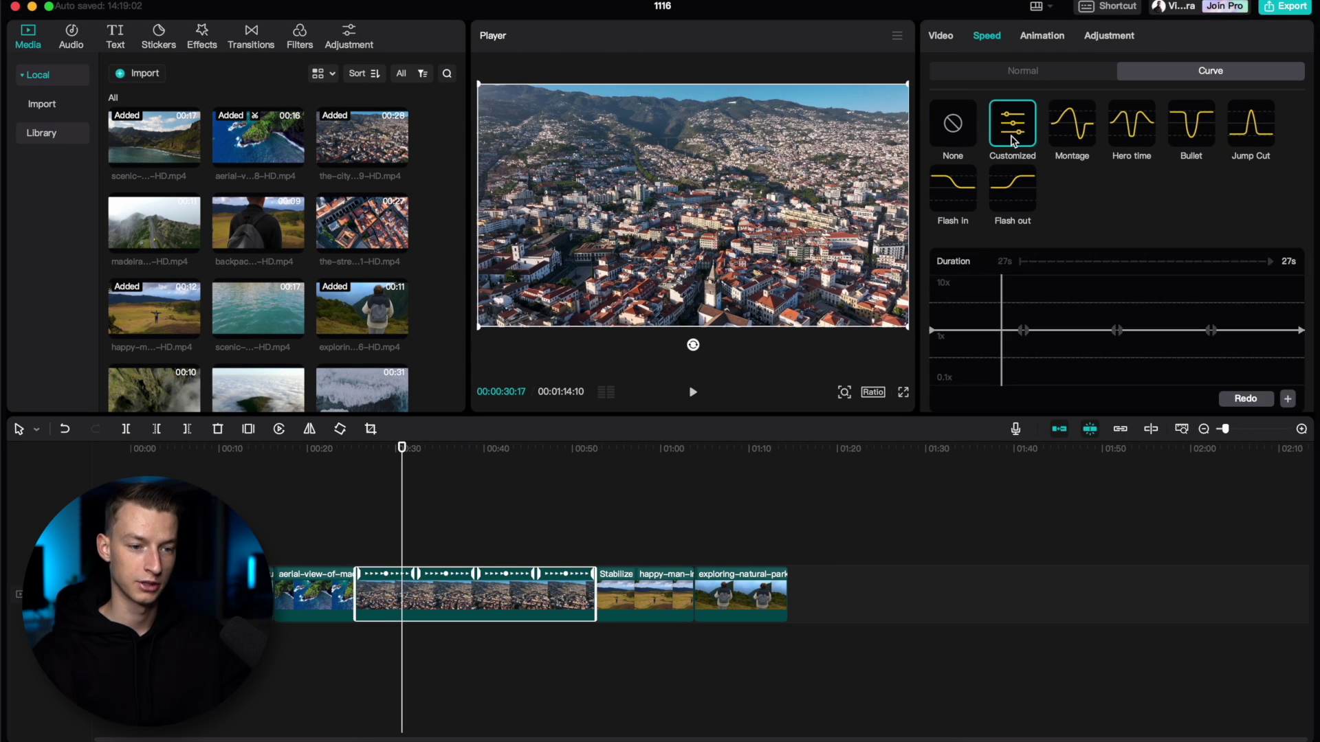
pyautogui.moveTo(417, 452); pyautogui.dragTo(534, 497)
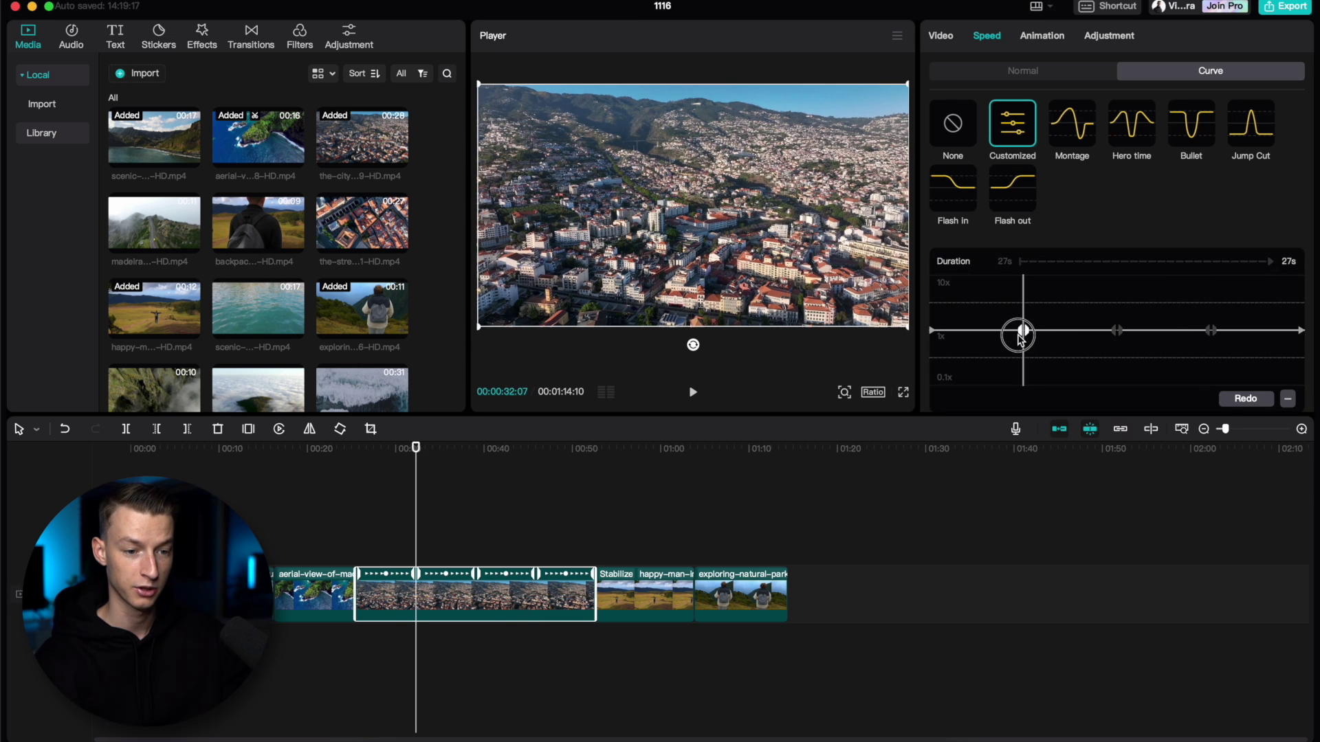
# Step: Raise the first speed curve points to nearly 10x, shortening the city clip to about 10 s
pyautogui.moveTo(1020, 337); pyautogui.dragTo(1027, 288)
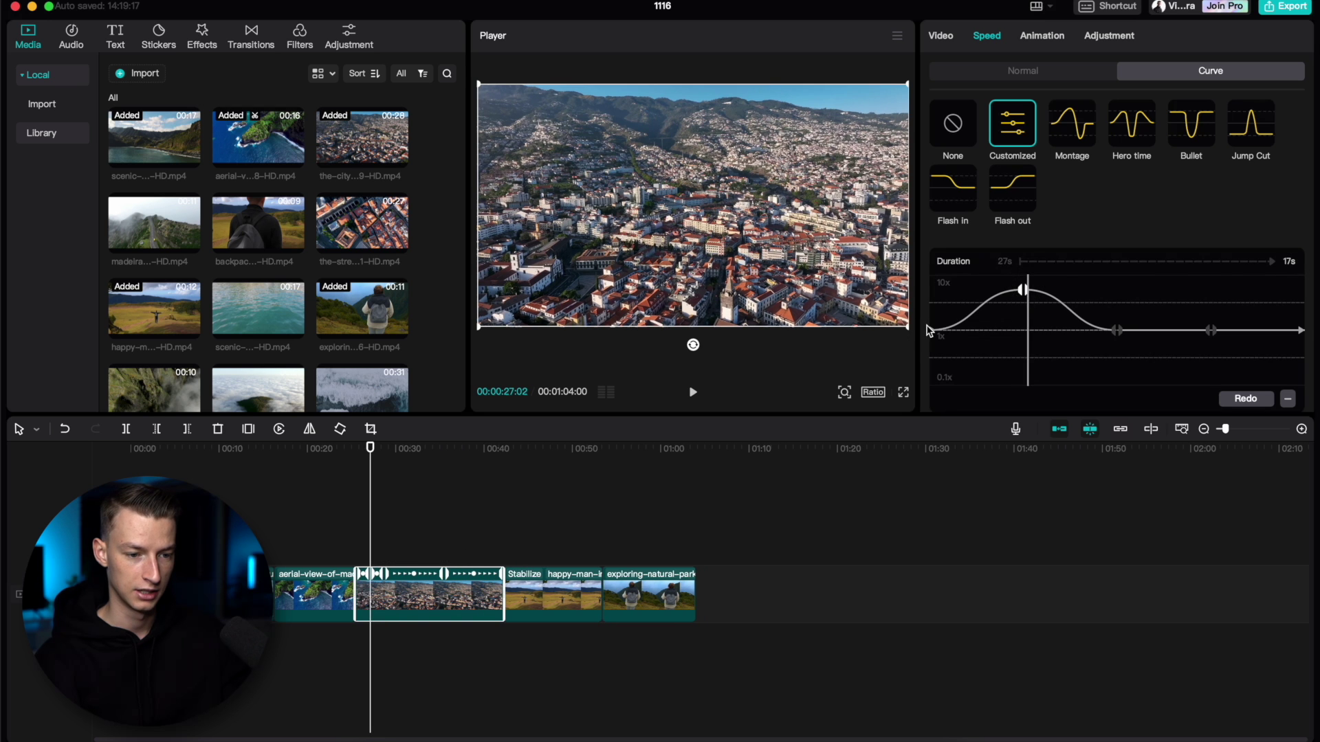
pyautogui.moveTo(929, 331); pyautogui.dragTo(932, 317)
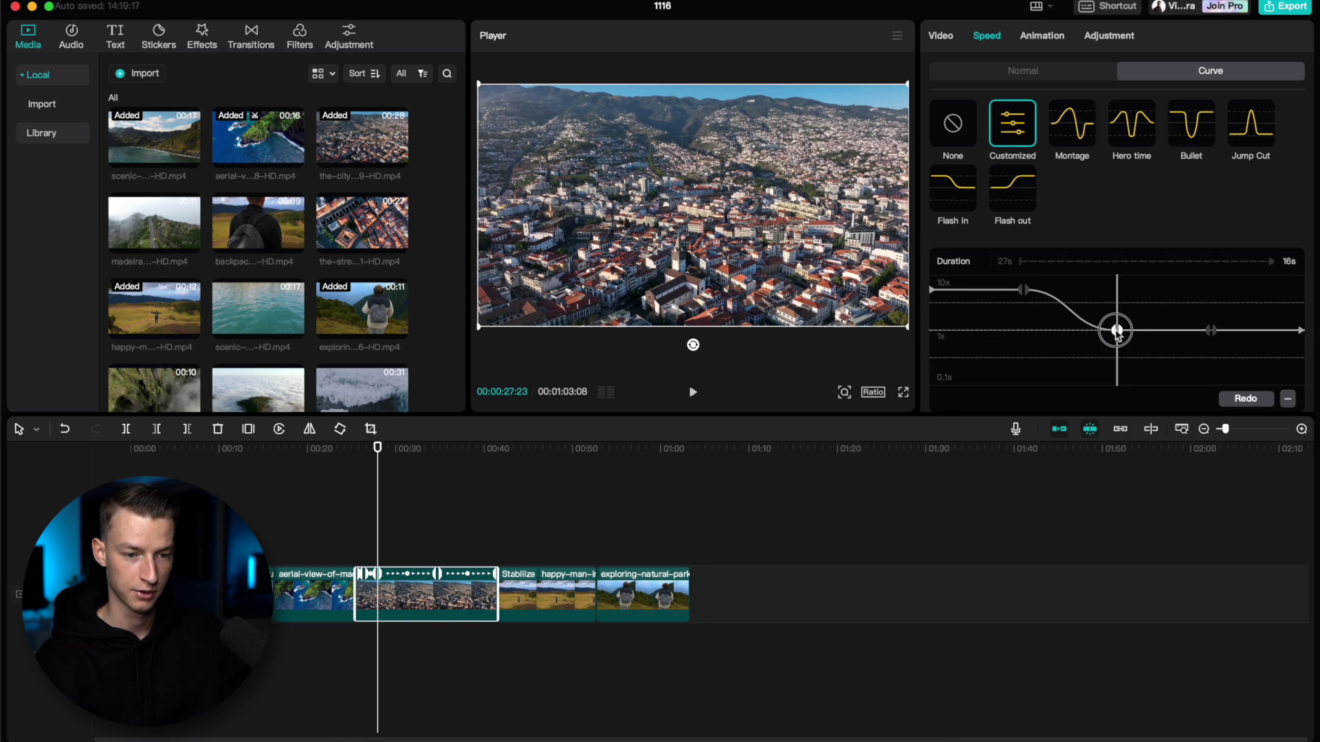
pyautogui.moveTo(1117, 332); pyautogui.dragTo(1121, 295)
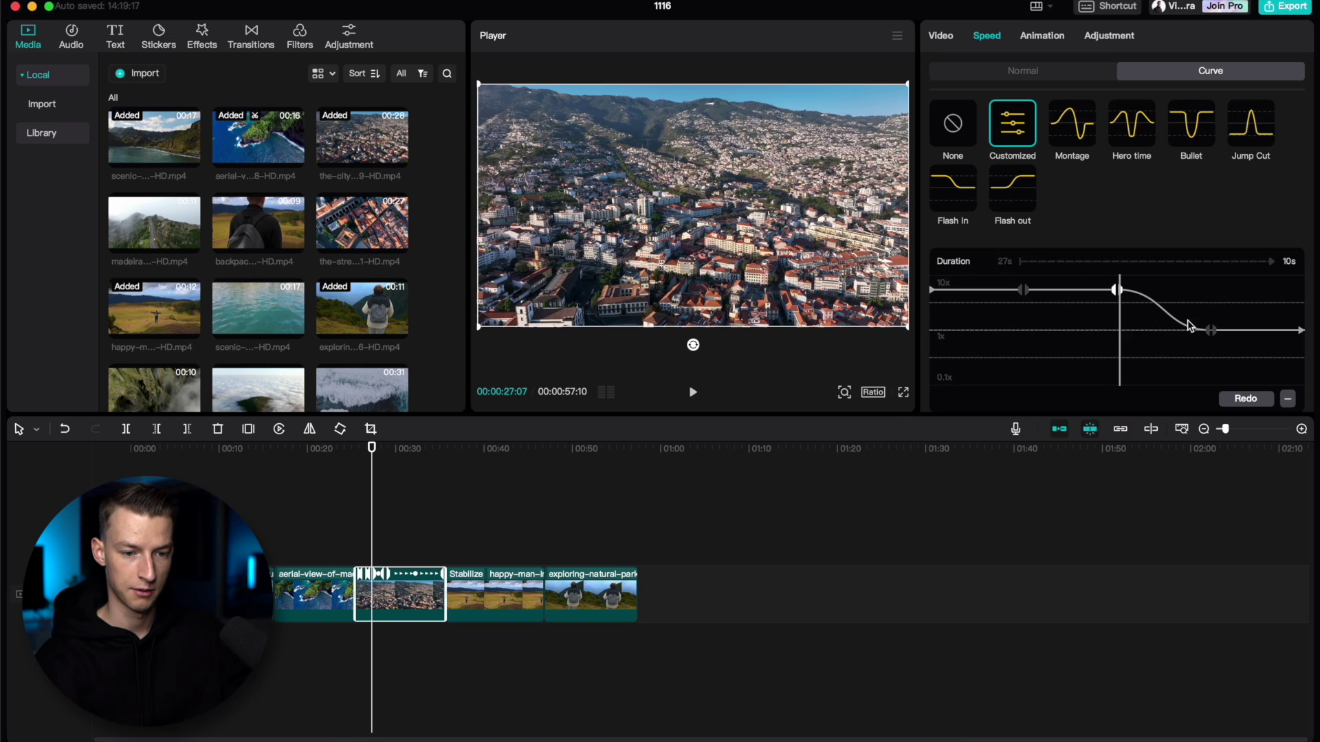
pyautogui.click(1205, 303)
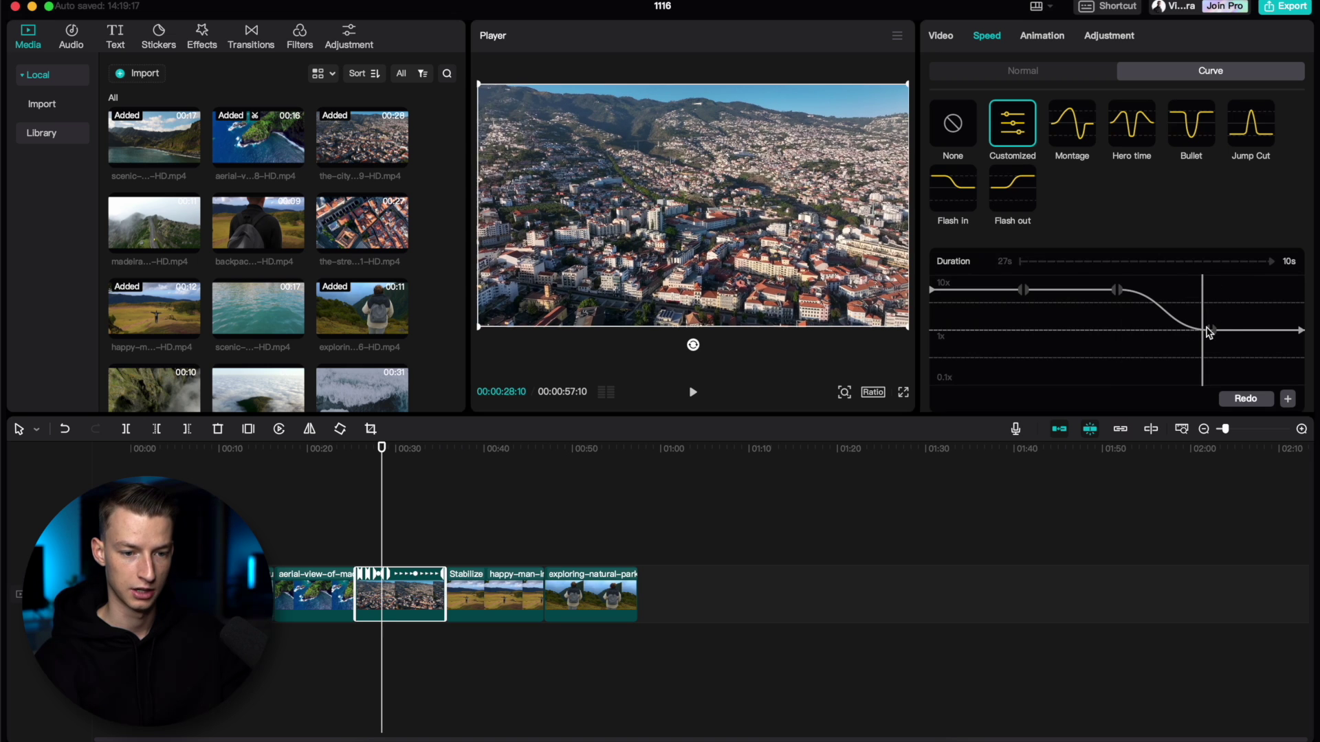
pyautogui.click(366, 544)
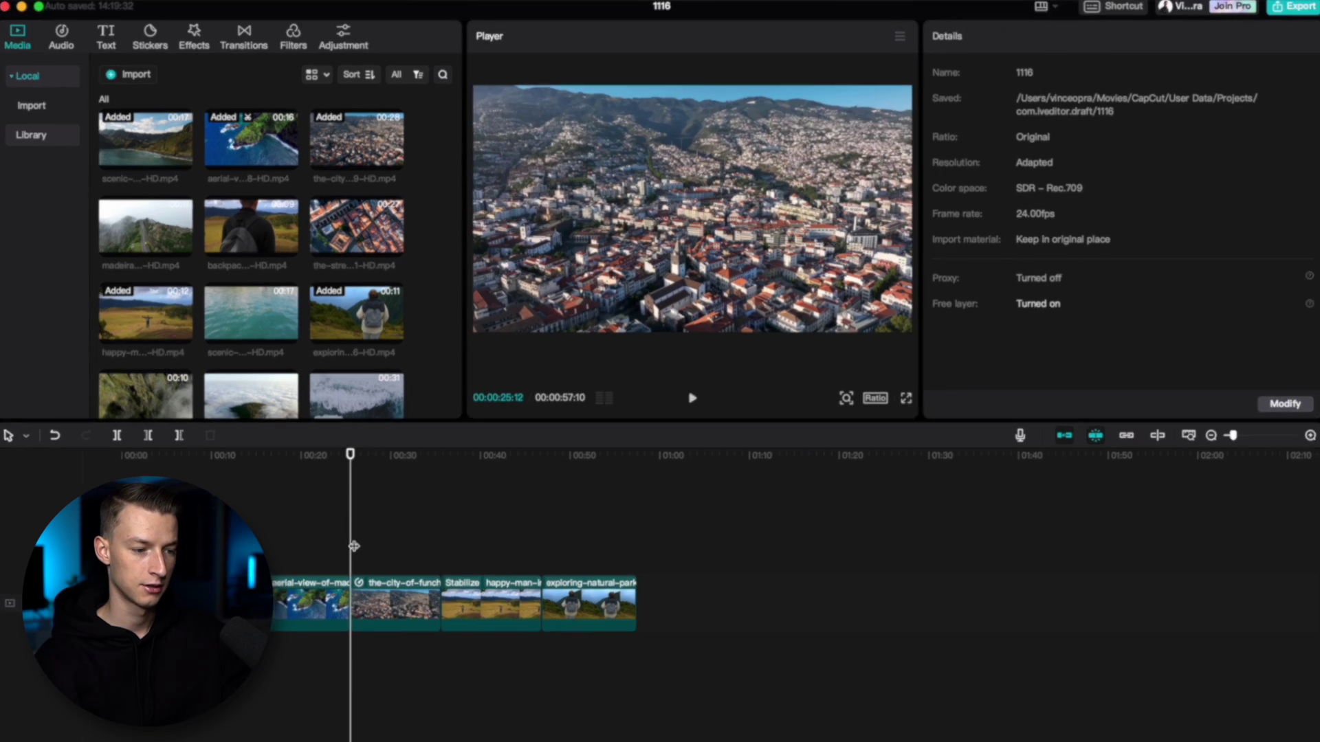
pyautogui.press('space')
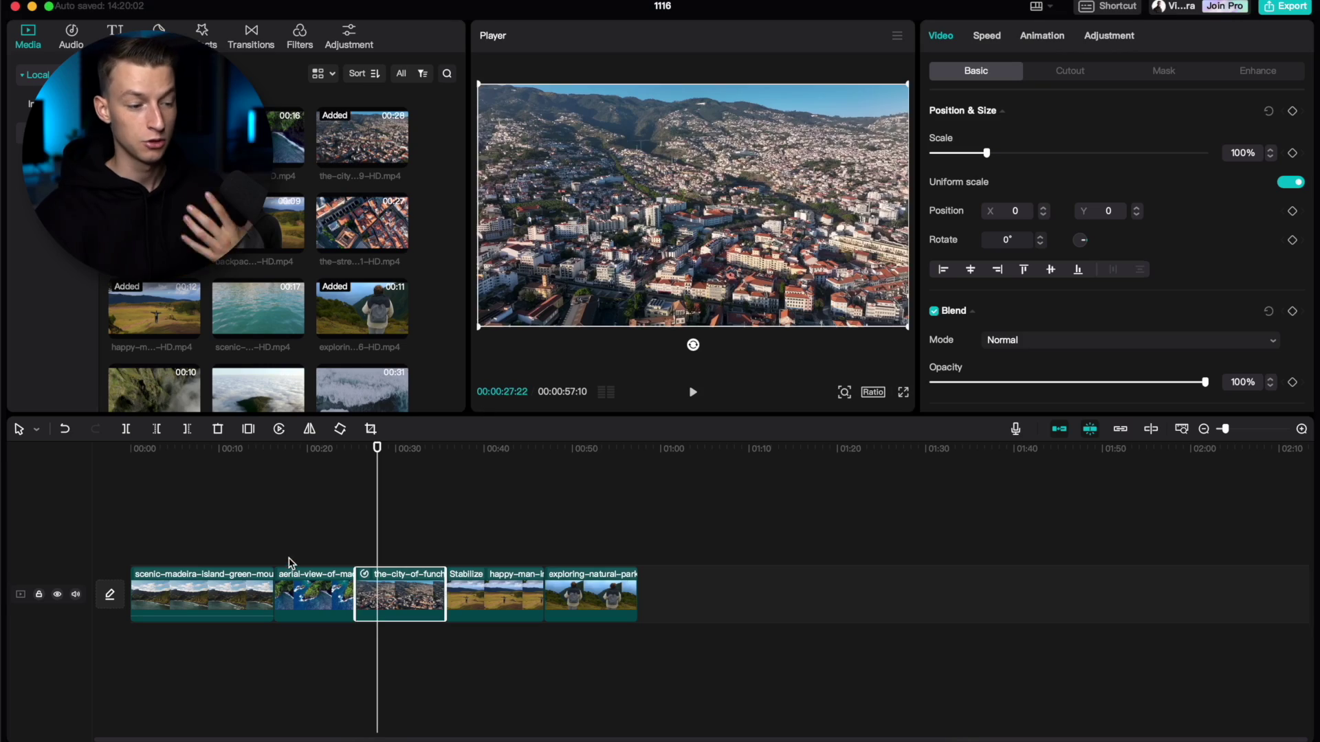
# Step: Apply a custom speed curve to the opening coastline clip
pyautogui.click(153, 526)
pyautogui.click(222, 610)
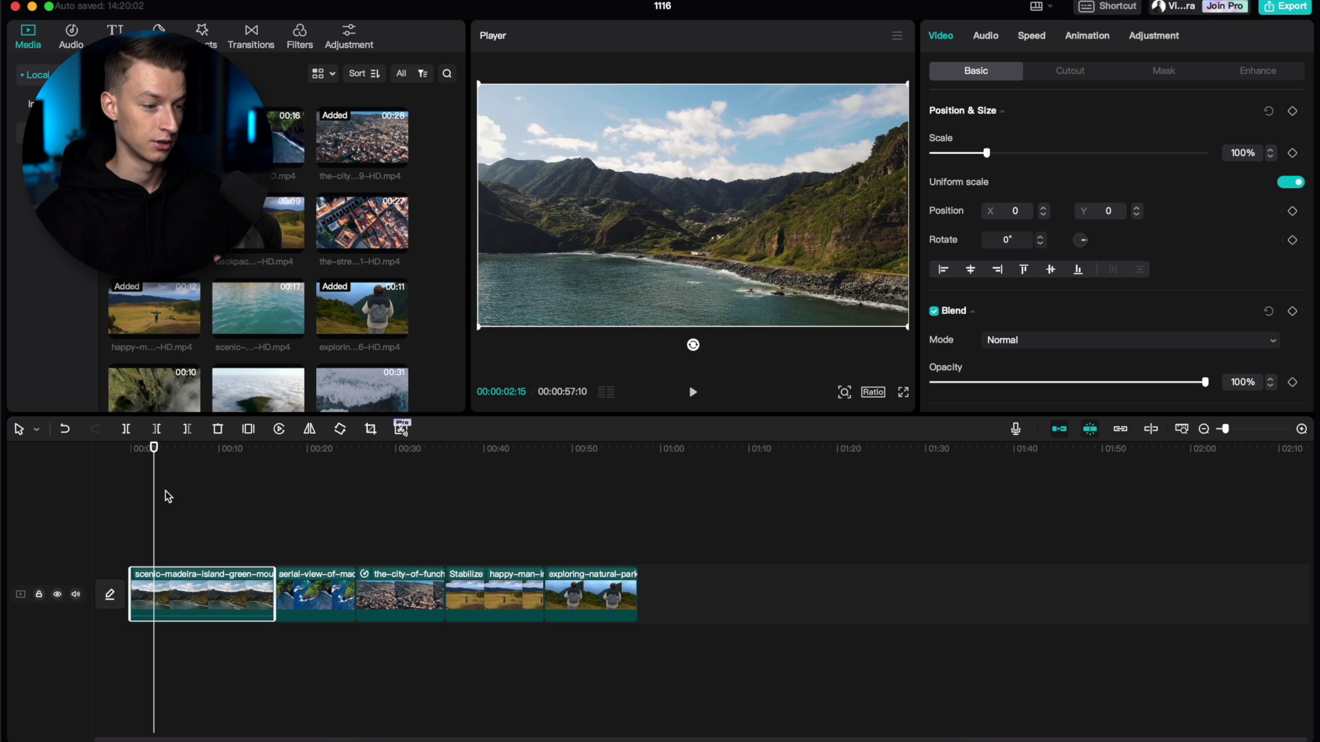
pyautogui.moveTo(146, 449); pyautogui.dragTo(196, 448)
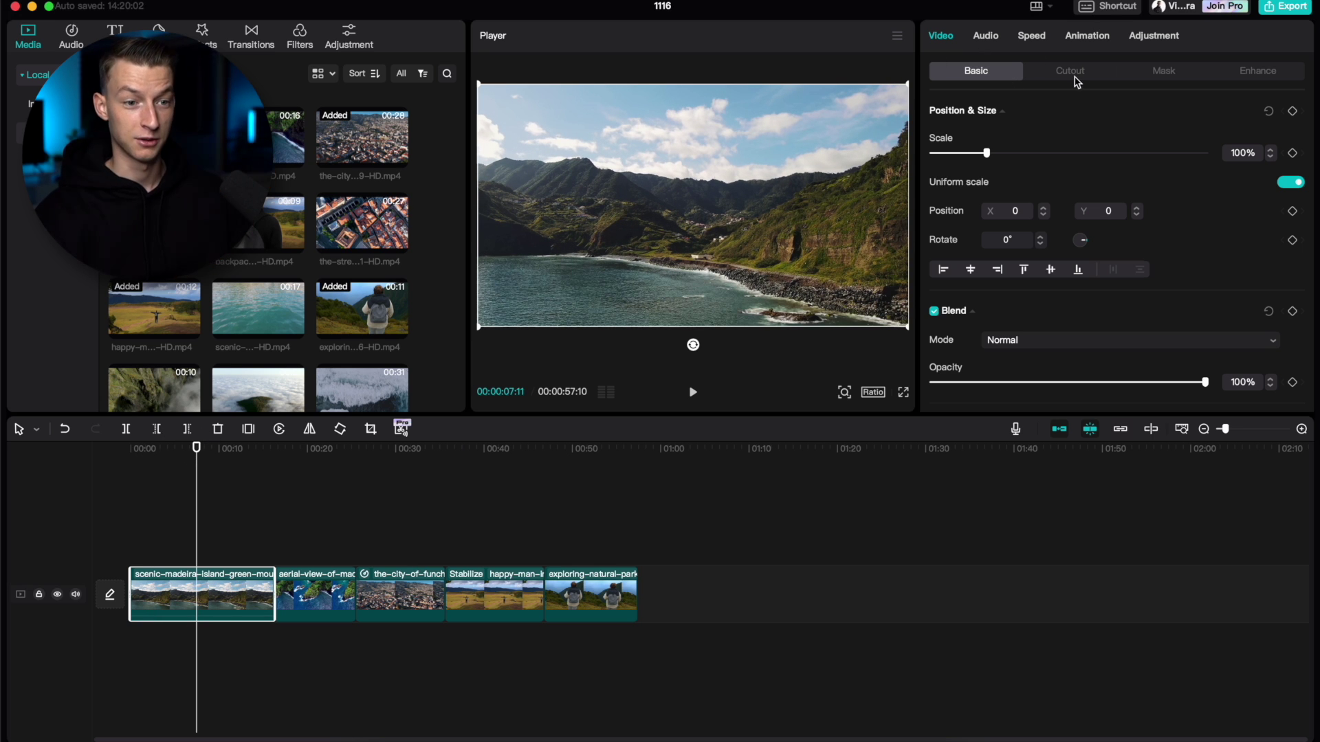
pyautogui.click(1030, 40)
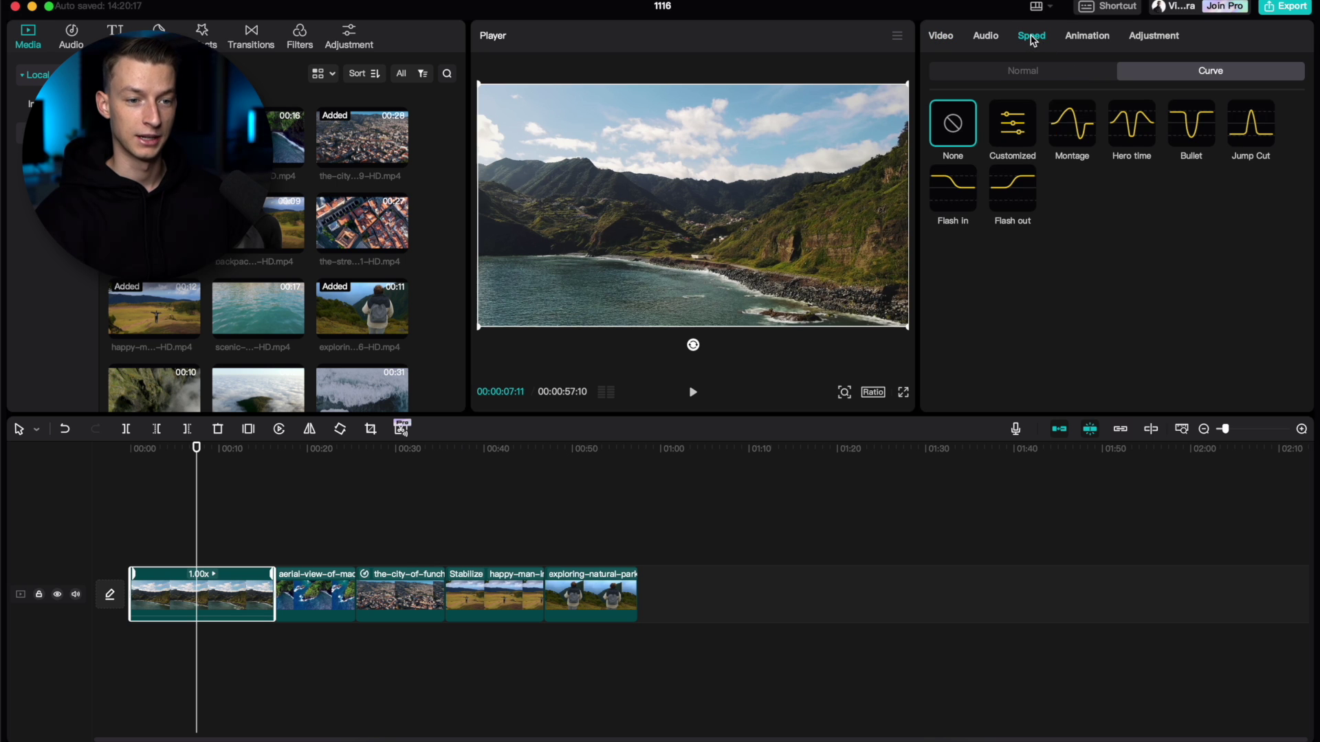
pyautogui.click(1013, 139)
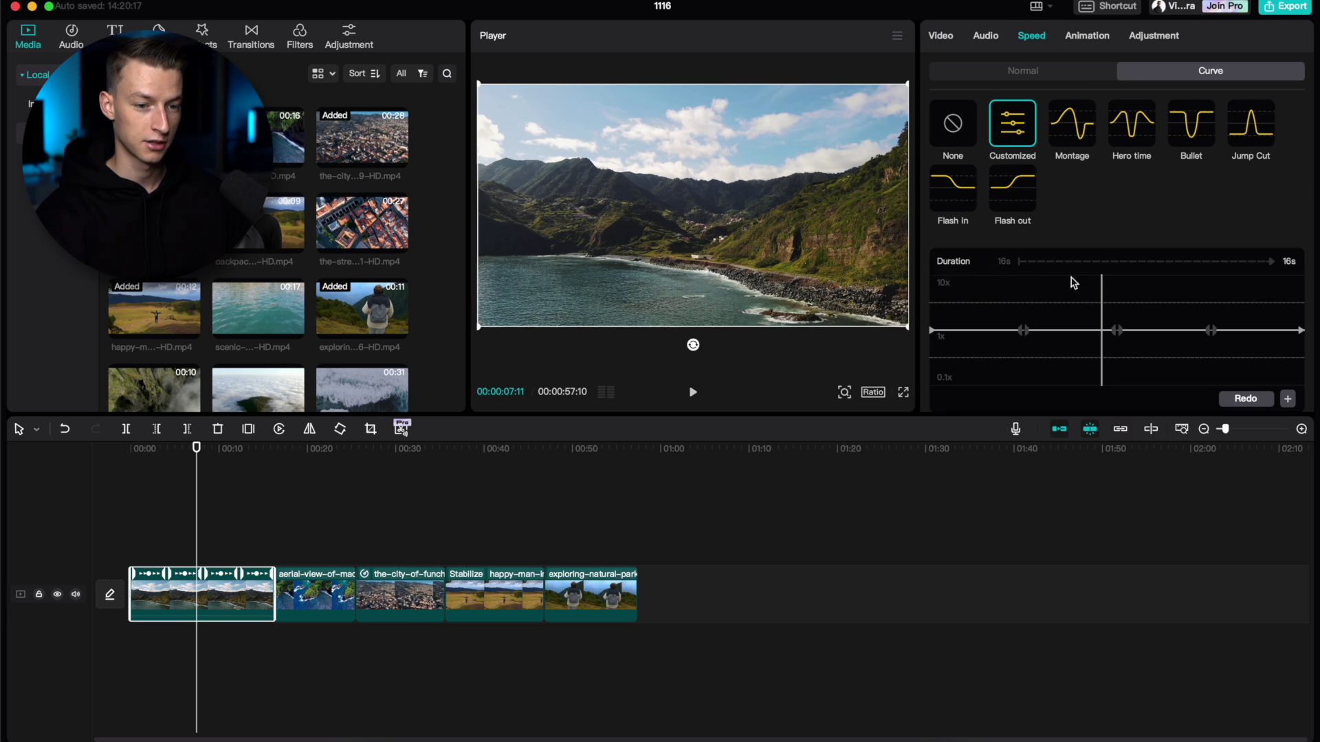
pyautogui.moveTo(196, 451); pyautogui.dragTo(153, 471)
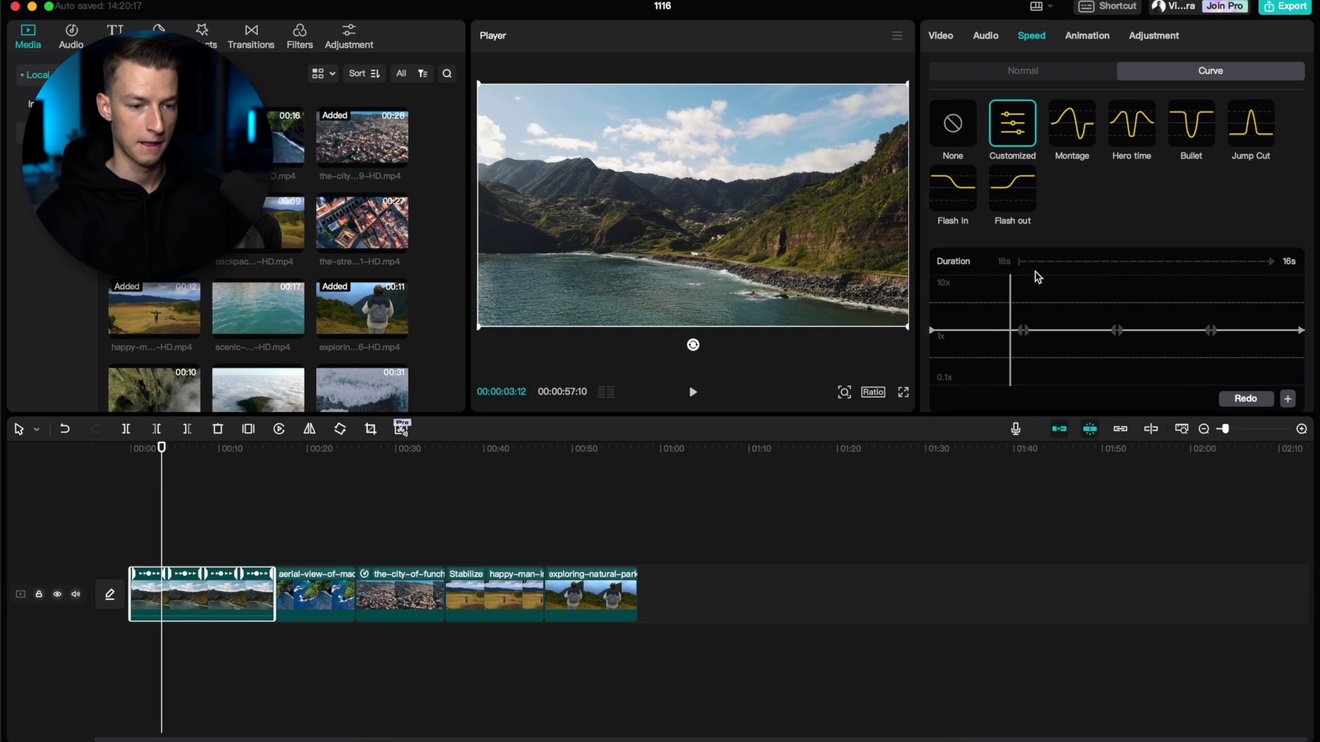
# Step: Raise the curve points to about 10x, 8x, 10x and 10x, cutting the clip to about 4 s
pyautogui.moveTo(1023, 333); pyautogui.dragTo(1033, 299)
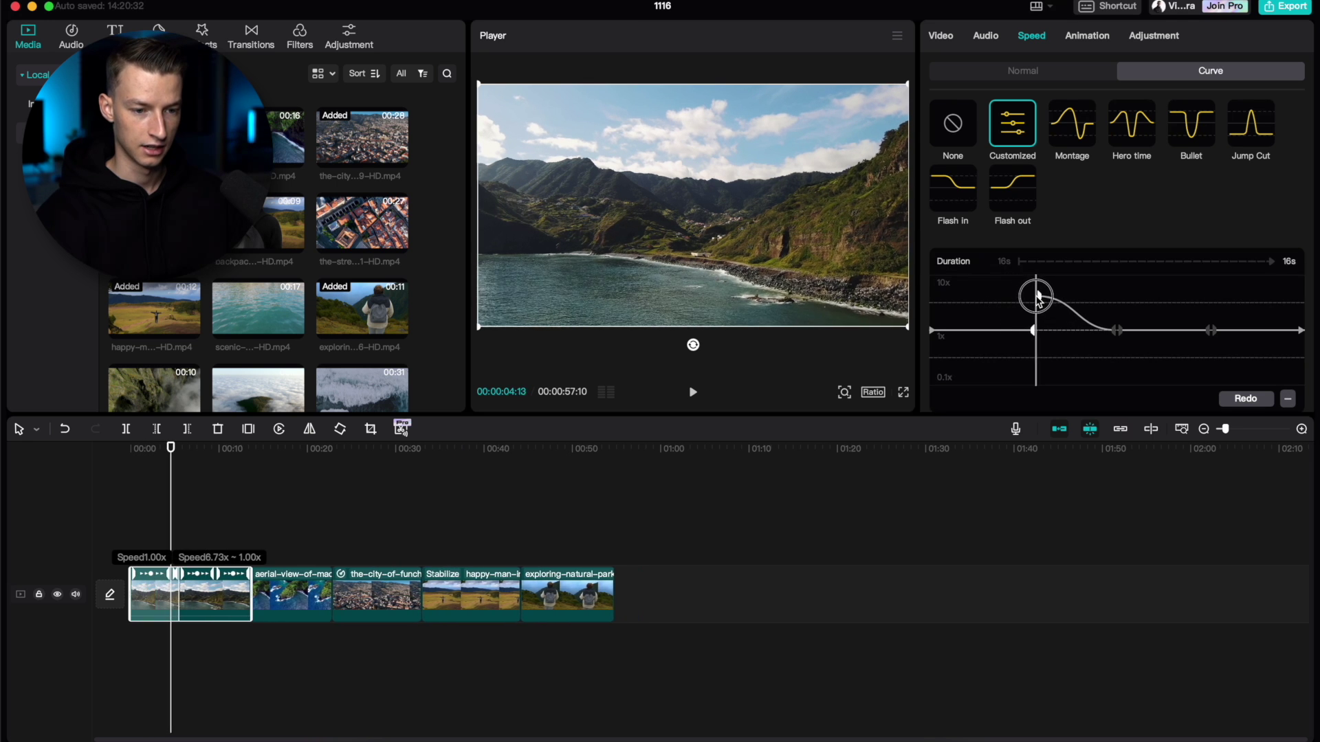
pyautogui.moveTo(1038, 297); pyautogui.dragTo(1034, 297)
pyautogui.moveTo(1118, 331); pyautogui.dragTo(1117, 297)
pyautogui.moveTo(1211, 334); pyautogui.dragTo(1216, 303)
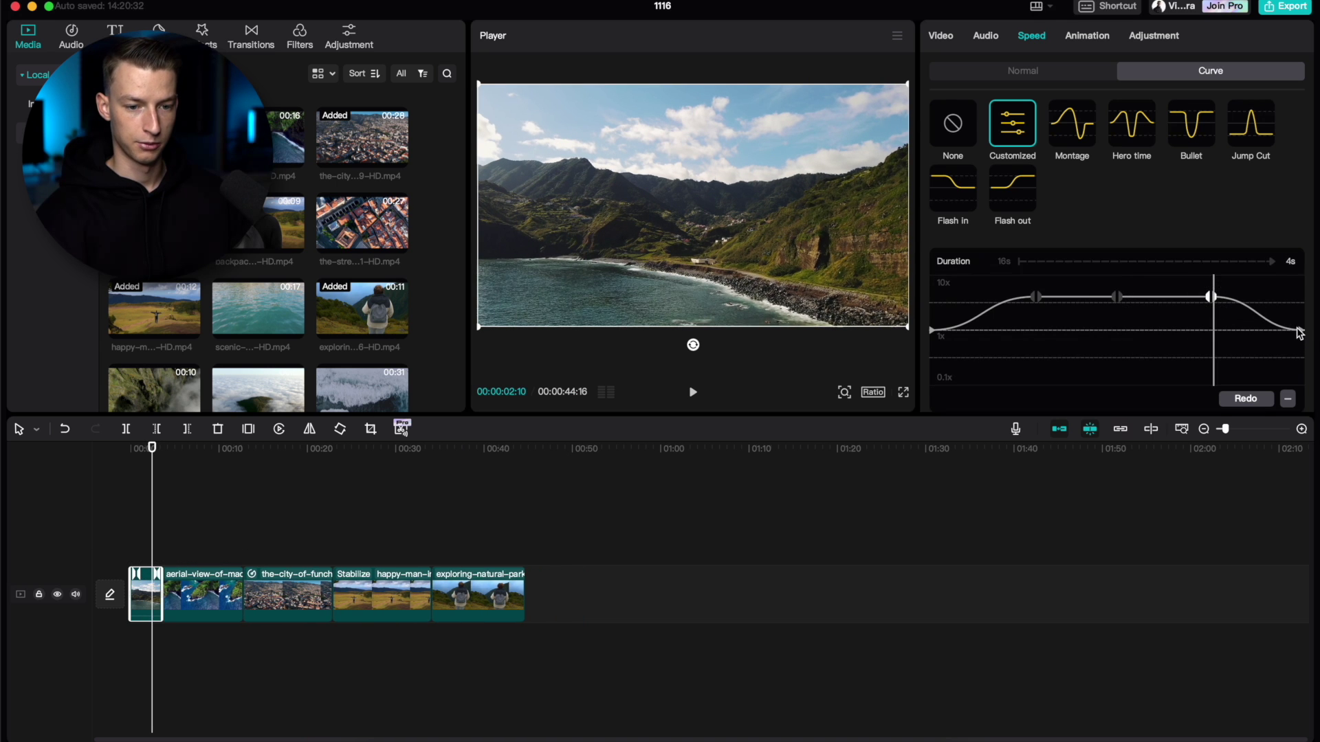
pyautogui.click(1298, 306)
pyautogui.moveTo(1299, 329); pyautogui.dragTo(1302, 297)
pyautogui.click(136, 528)
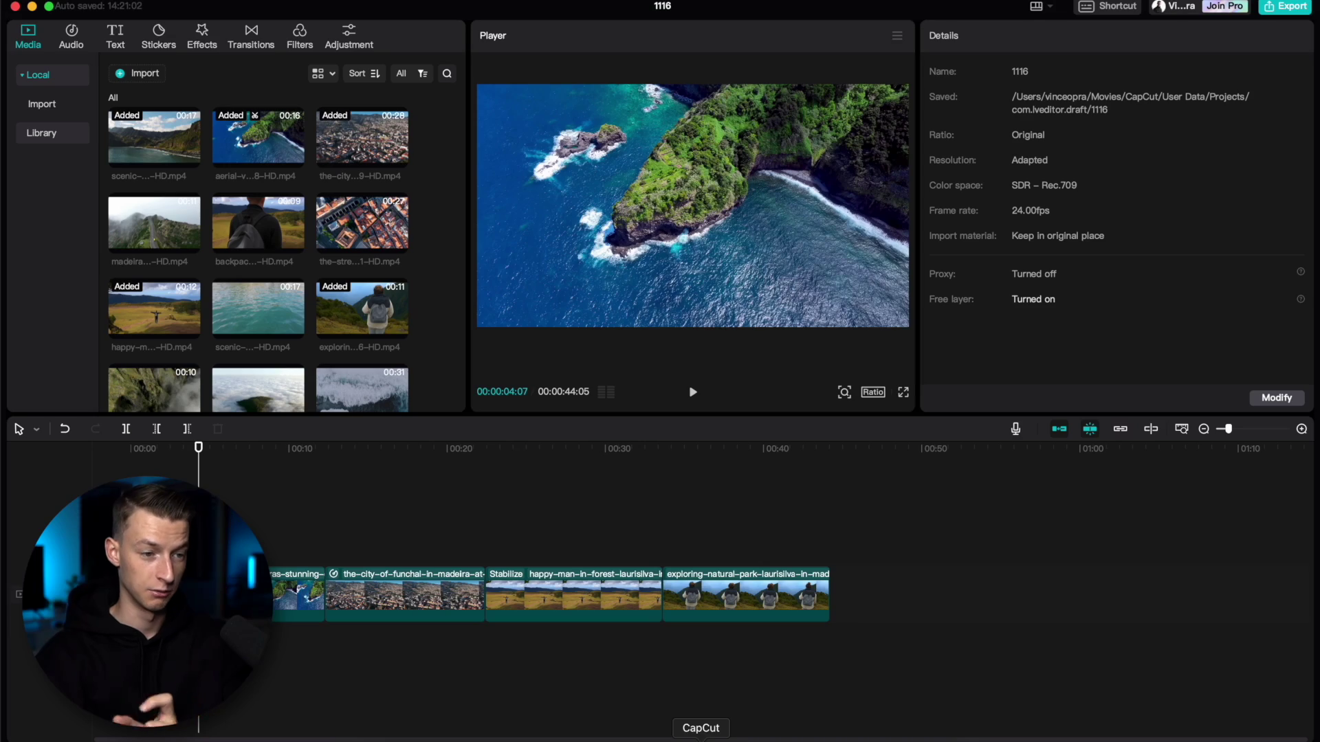
# Step: Delete the last and the short pieces of the hiker clip, shortening the edit to about 0:39
pyautogui.click(704, 479)
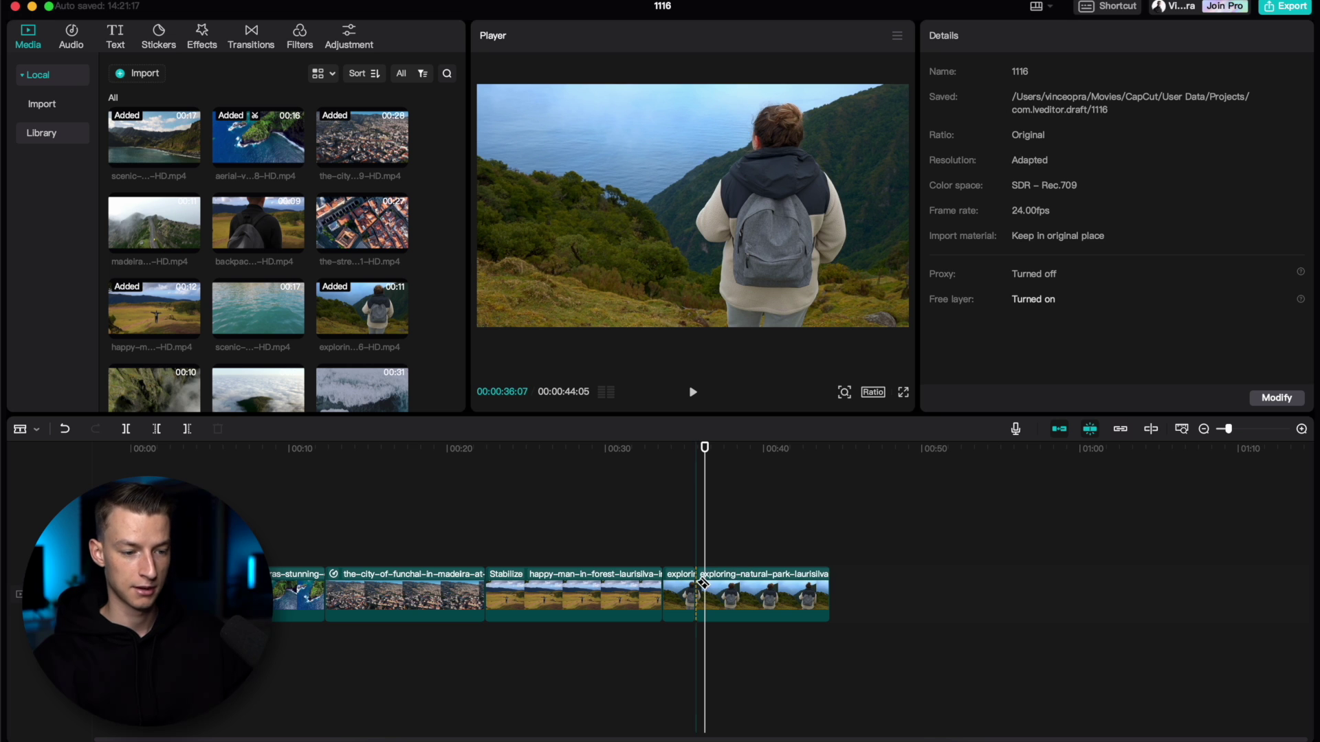
pyautogui.click(796, 595)
pyautogui.press('Delete')
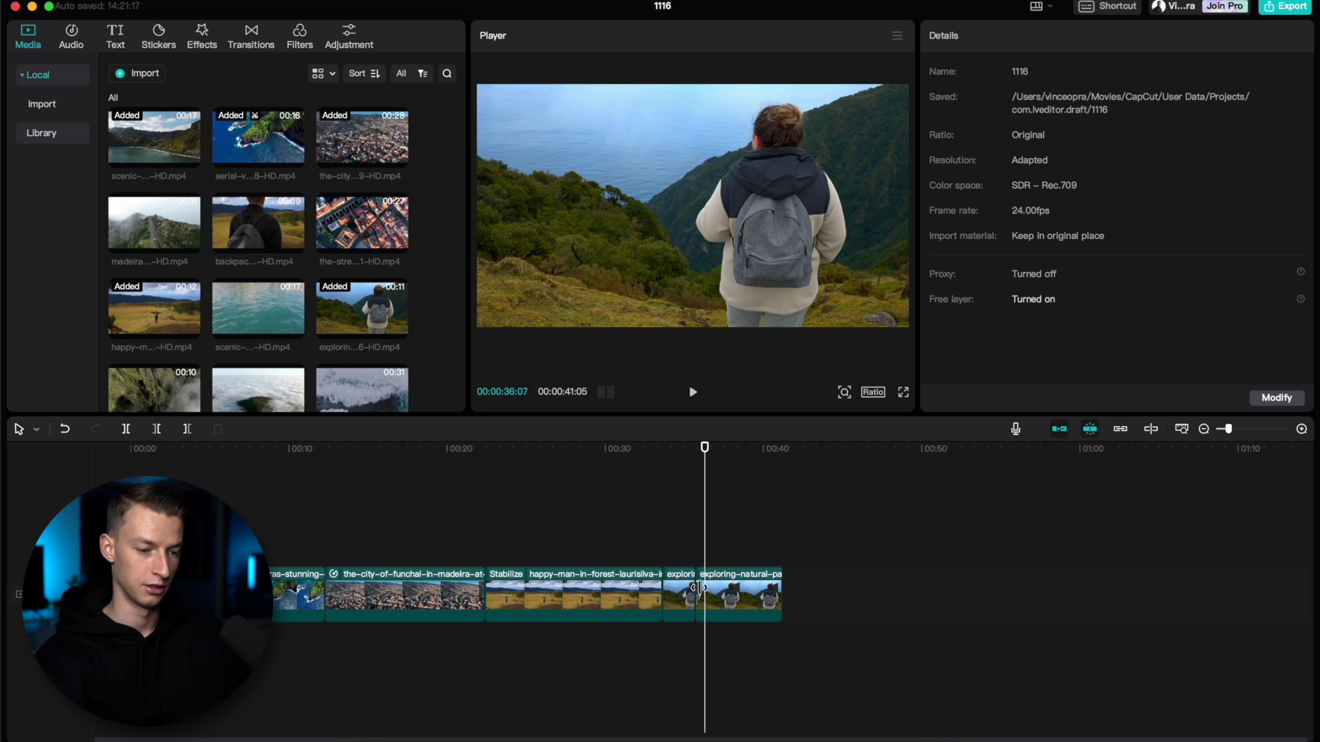
pyautogui.click(688, 586)
pyautogui.press('Delete')
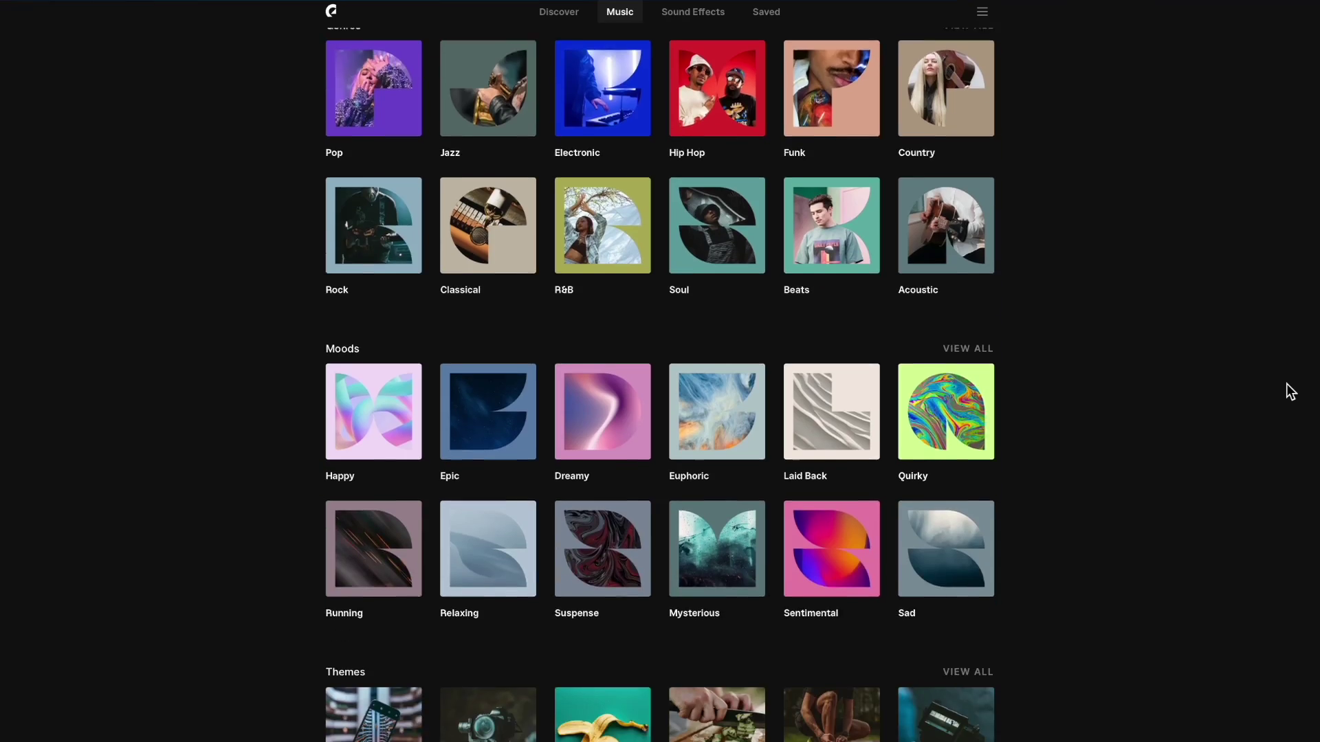
pyautogui.scroll(-5, 1290, 392)
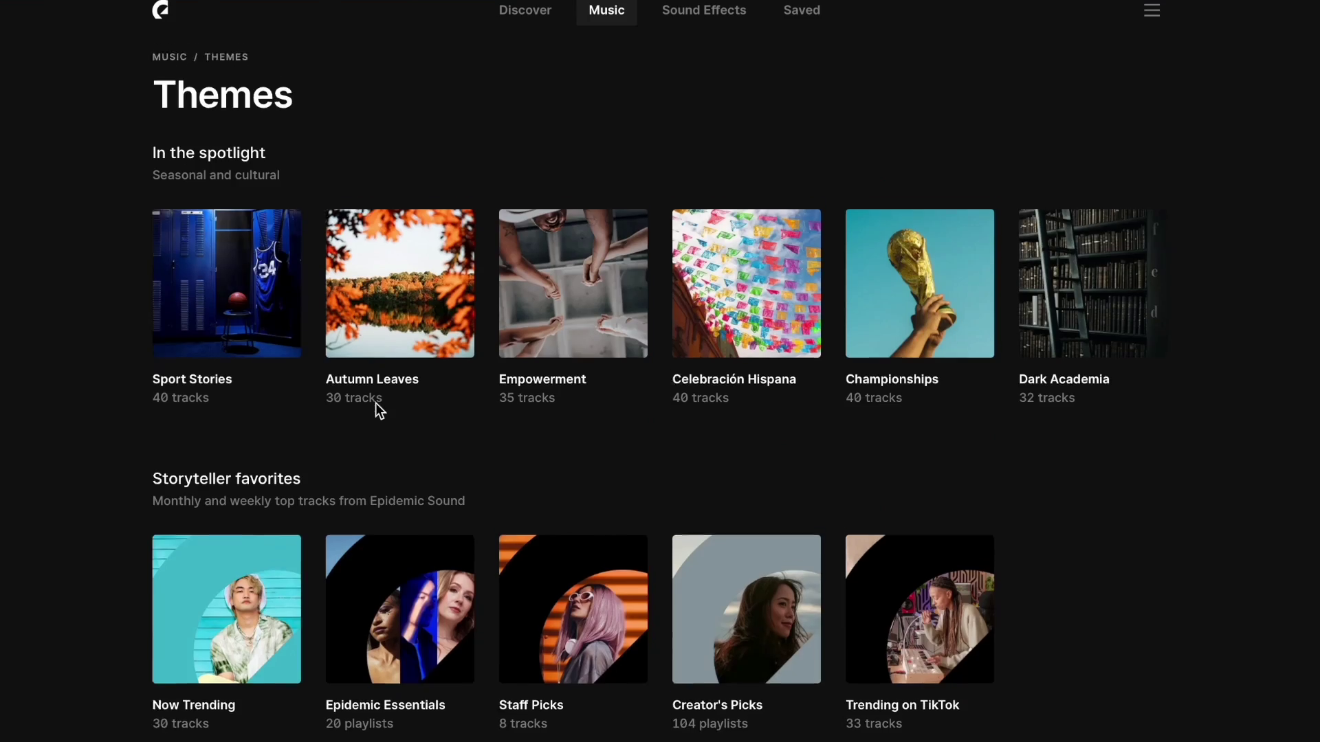
pyautogui.scroll(-6, 375, 403)
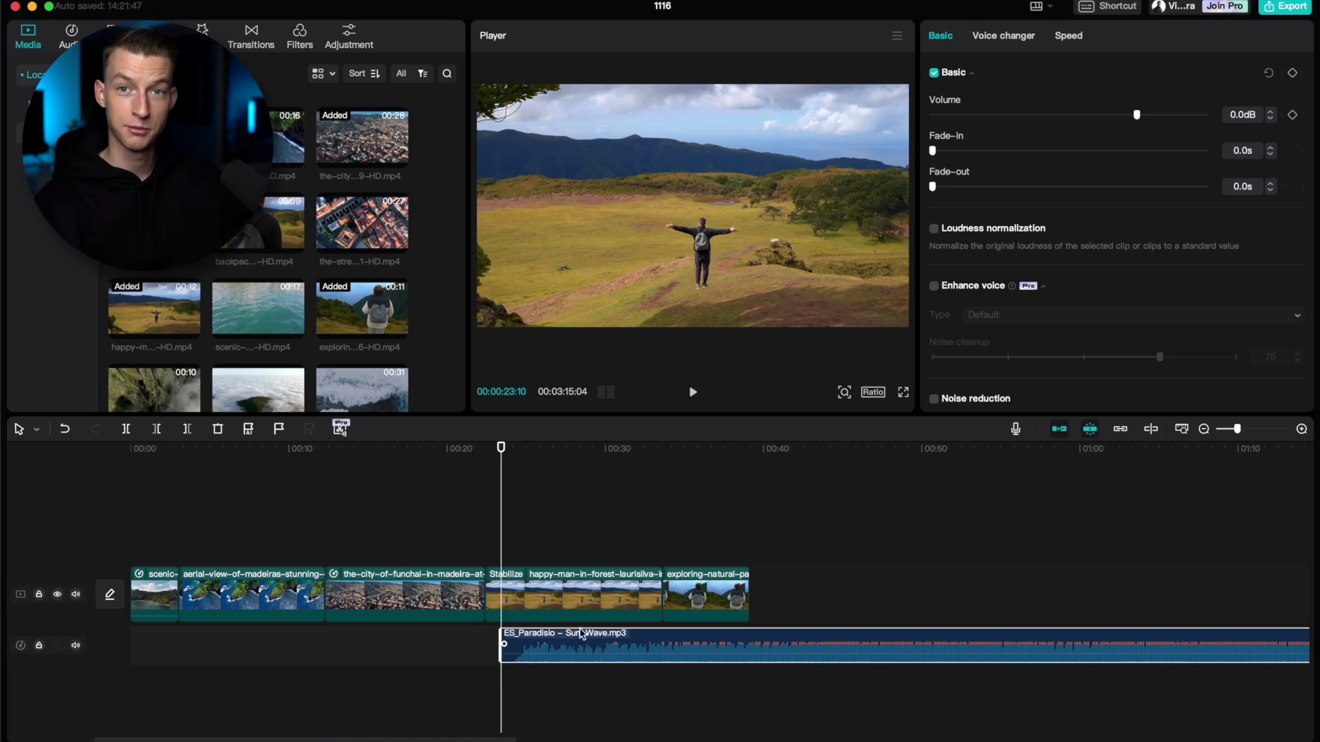
# Step: Move the Paradisio music to 00:00 and lower its volume to -4.8 dB
pyautogui.moveTo(585, 629); pyautogui.dragTo(191, 634)
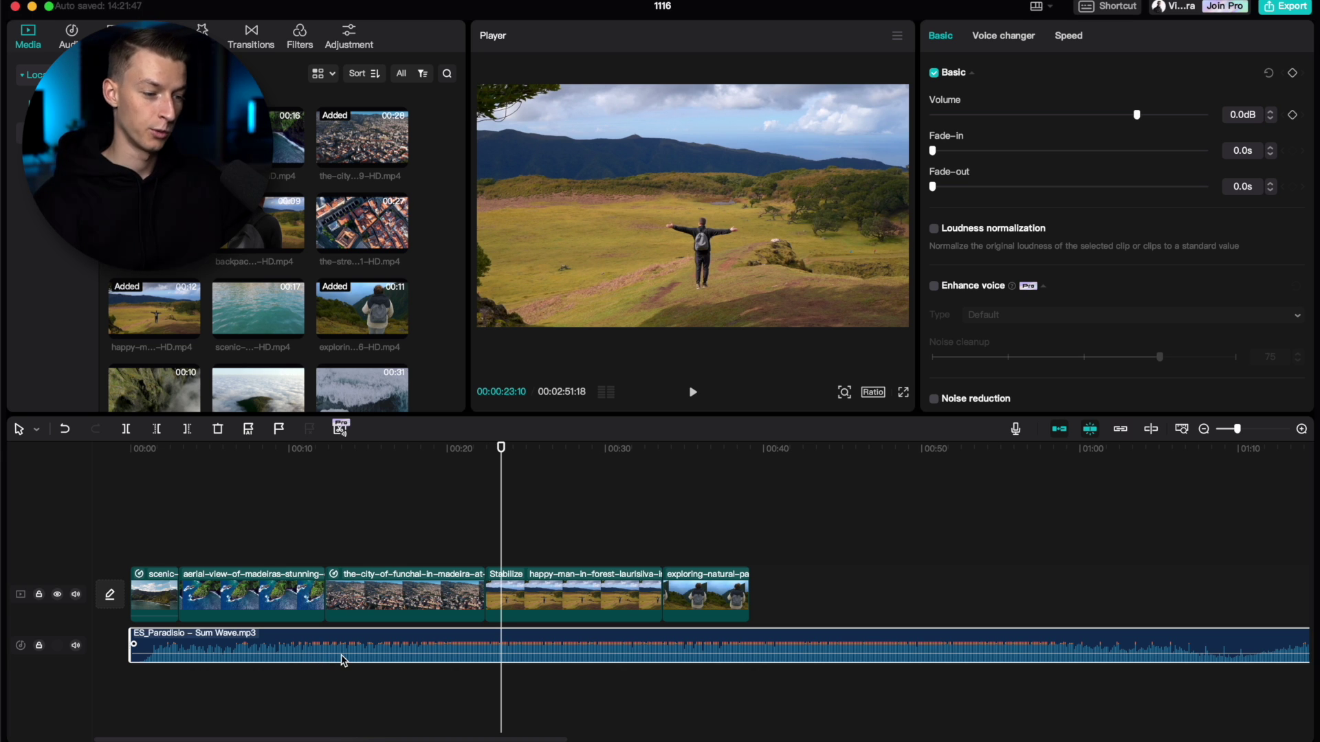
pyautogui.moveTo(335, 658); pyautogui.dragTo(333, 662)
# Step: Mark Beats 2 auto-beat points along the Paradisio music clip
pyautogui.click(233, 530)
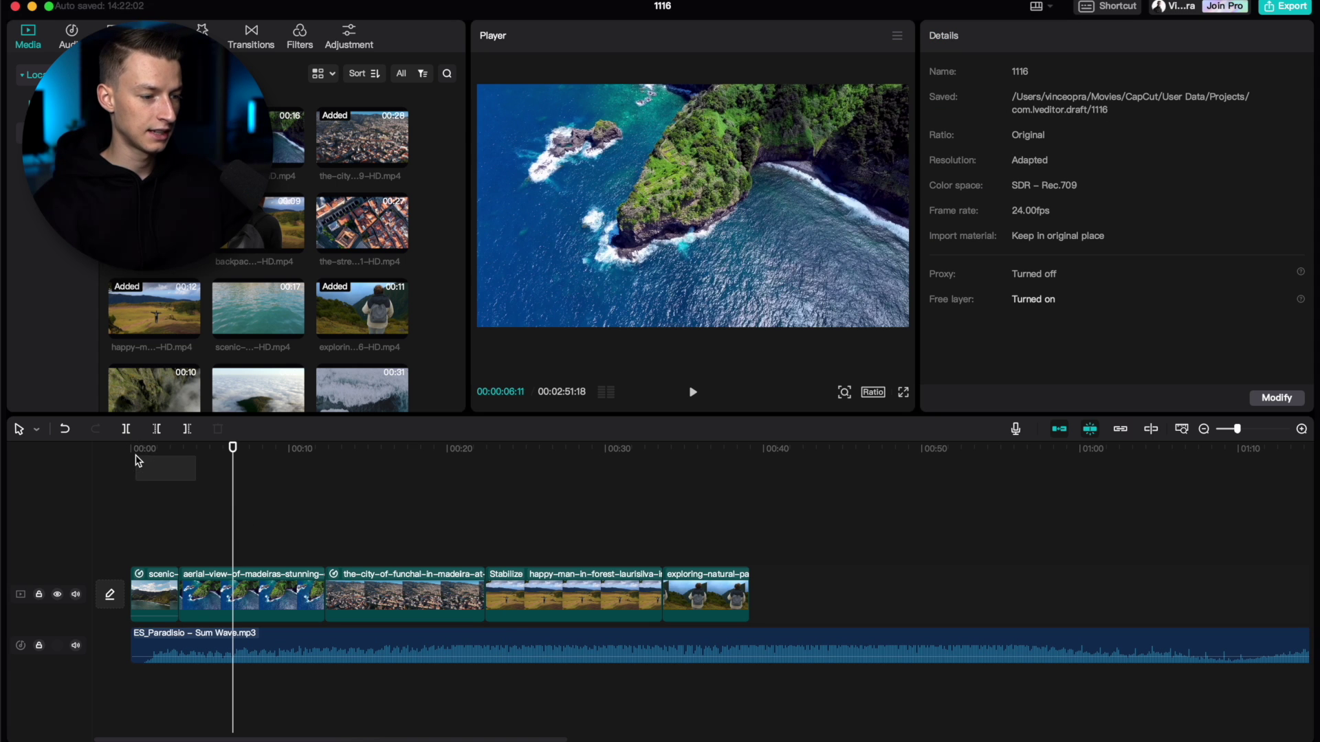
pyautogui.click(138, 453)
pyautogui.click(212, 644)
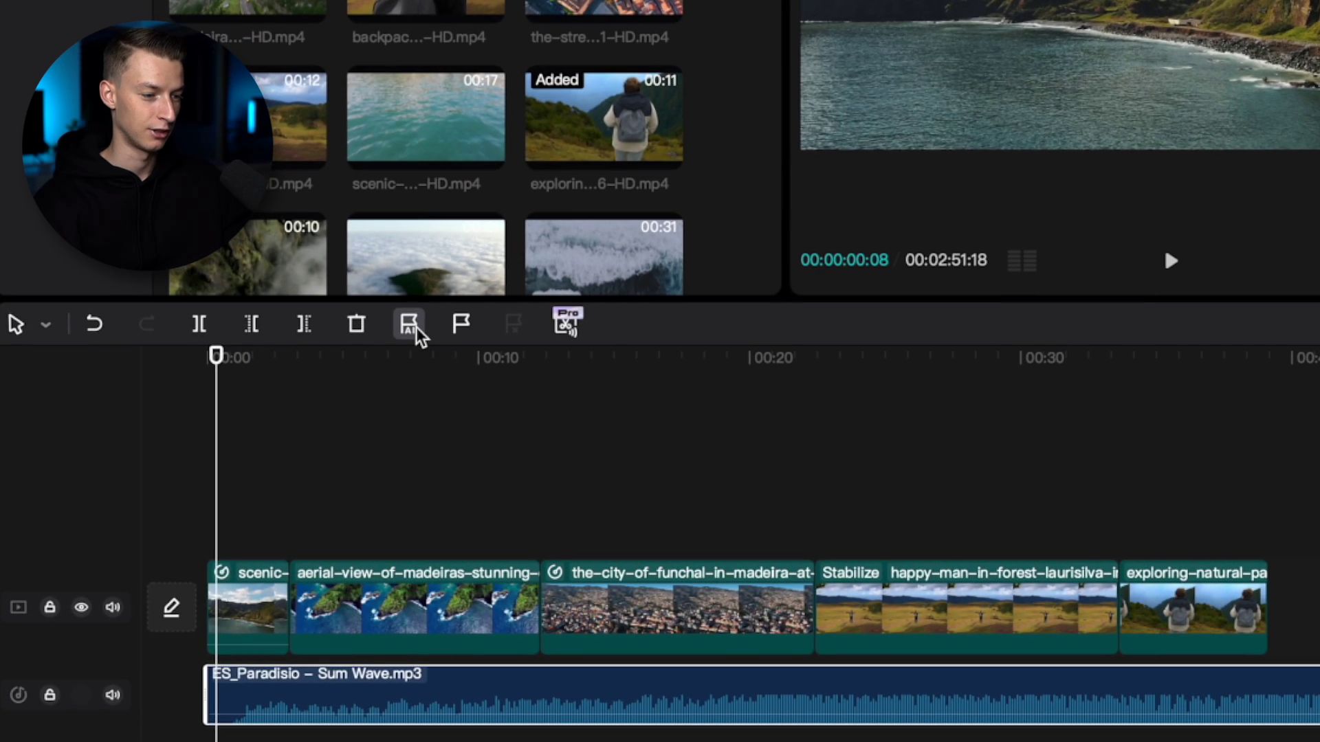
pyautogui.click(408, 324)
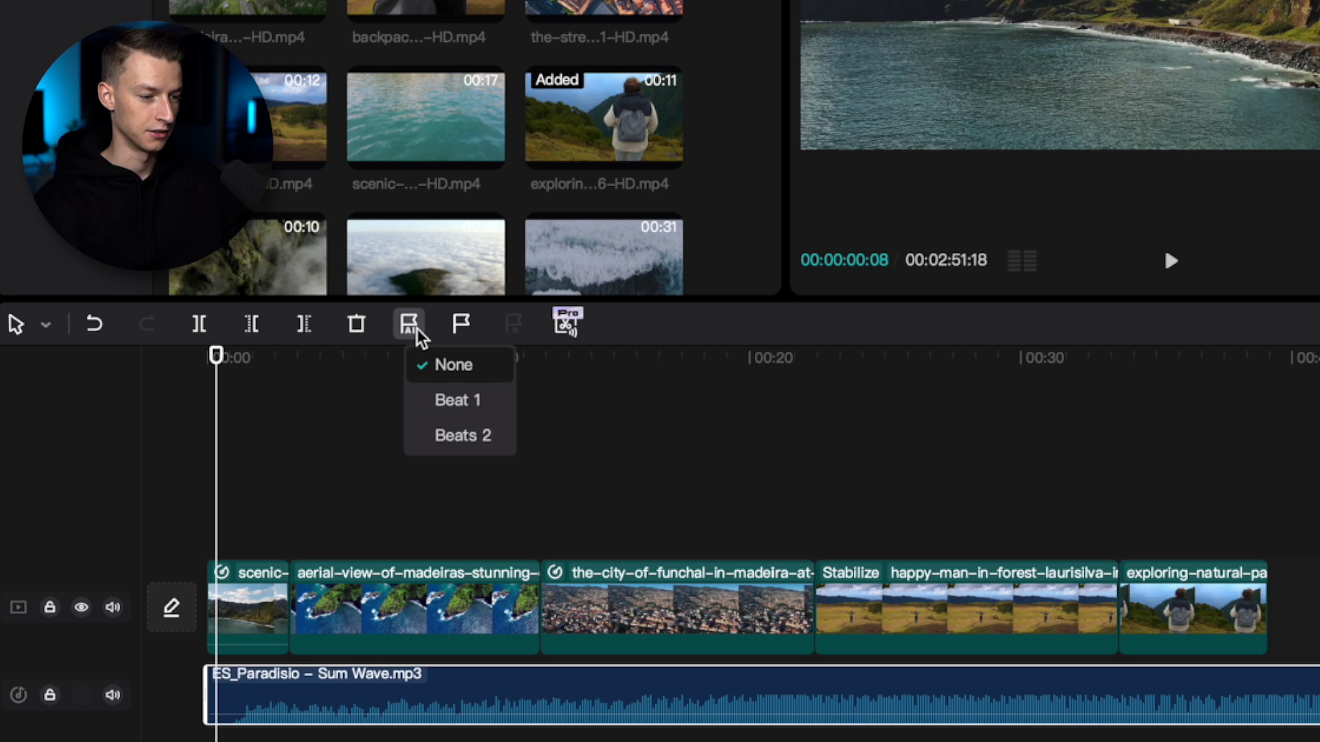
pyautogui.click(498, 436)
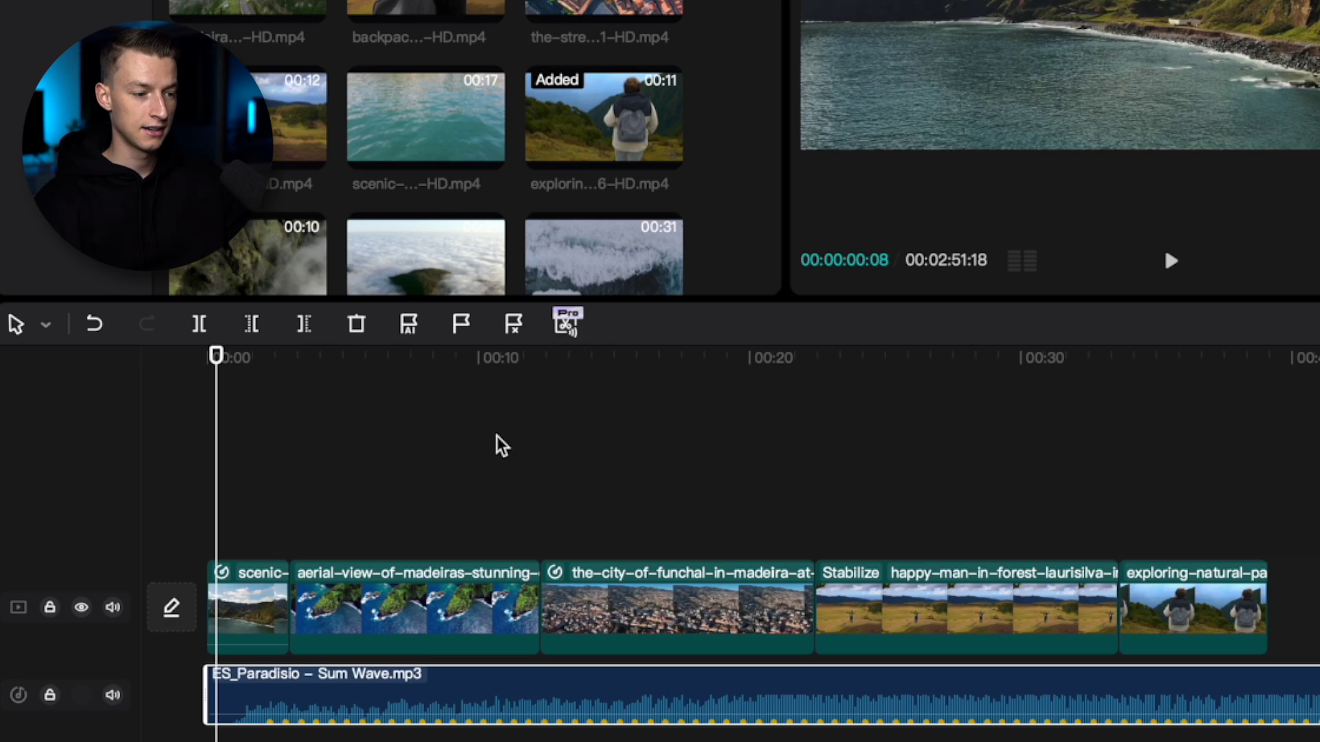
pyautogui.scroll(5, 484, 735)
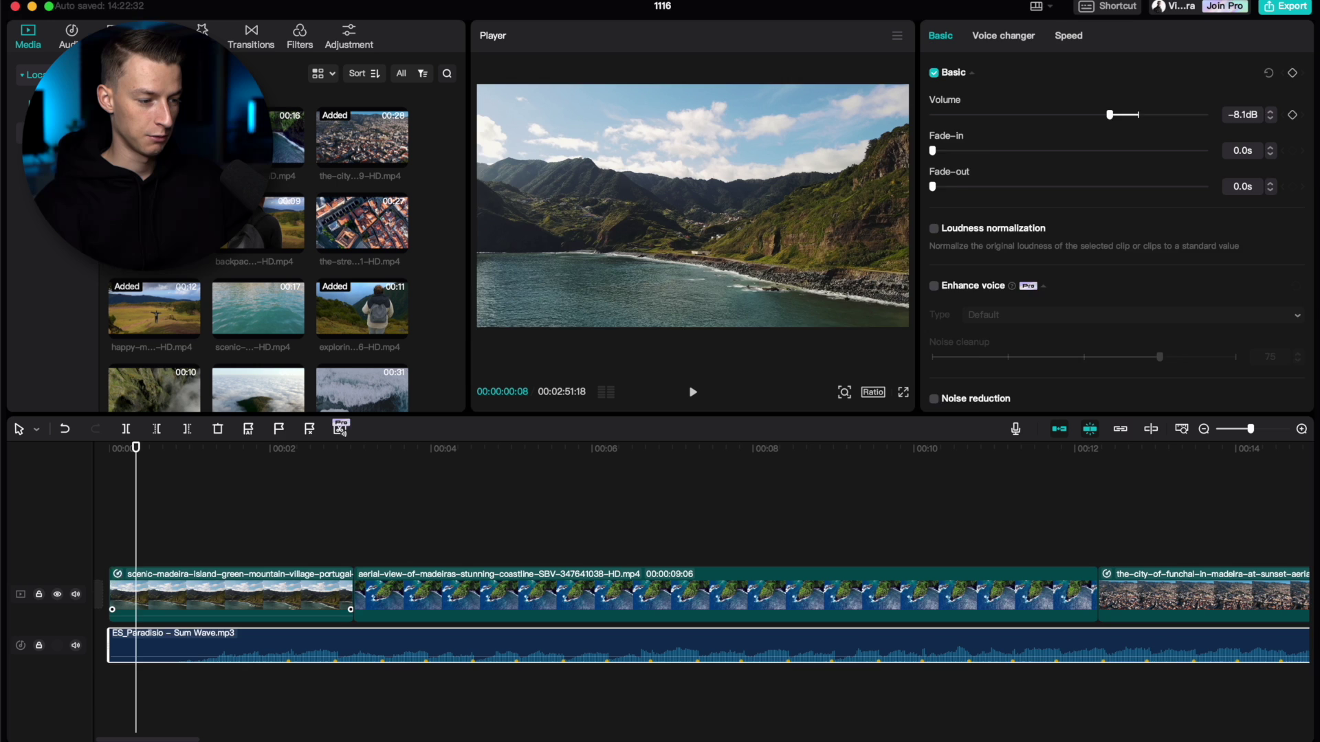
# Step: Trim the opening clip to end on a beat and cut the aerial and city clips at beat markers
pyautogui.moveTo(114, 576); pyautogui.dragTo(280, 576)
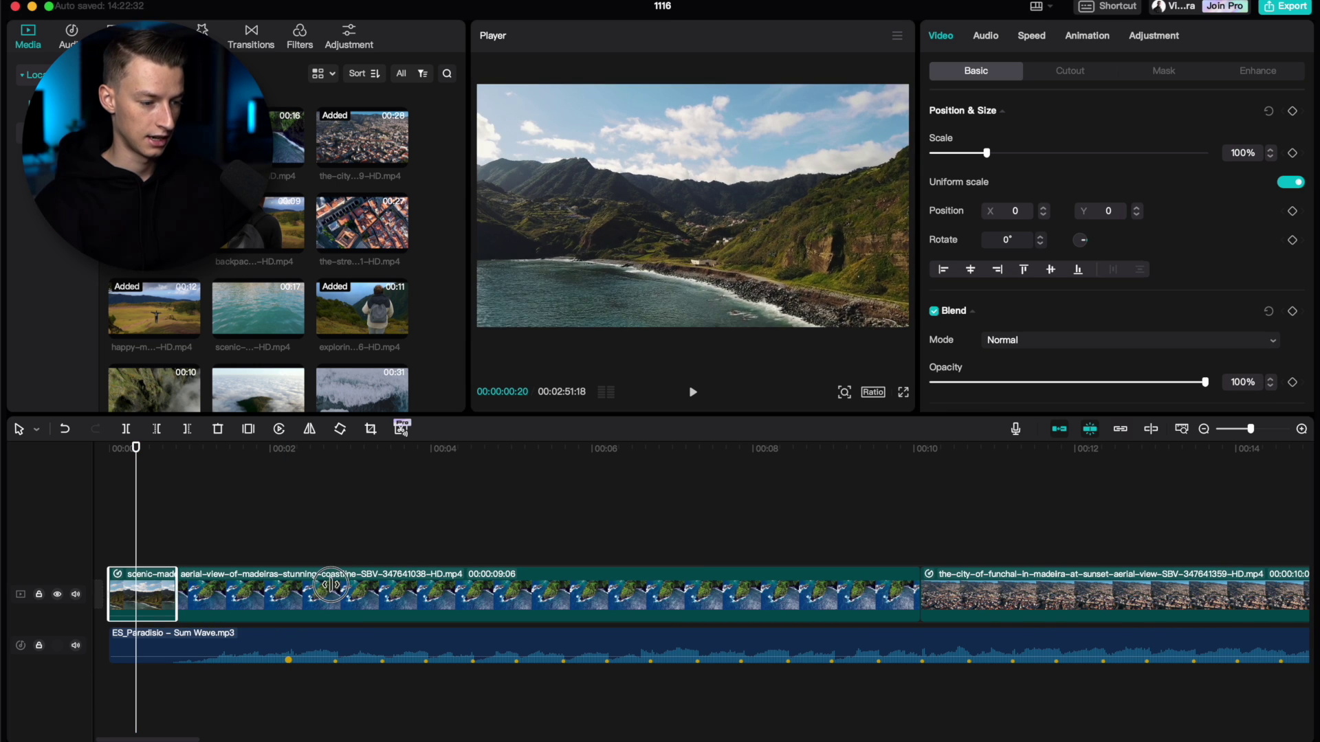
pyautogui.press('super+z')
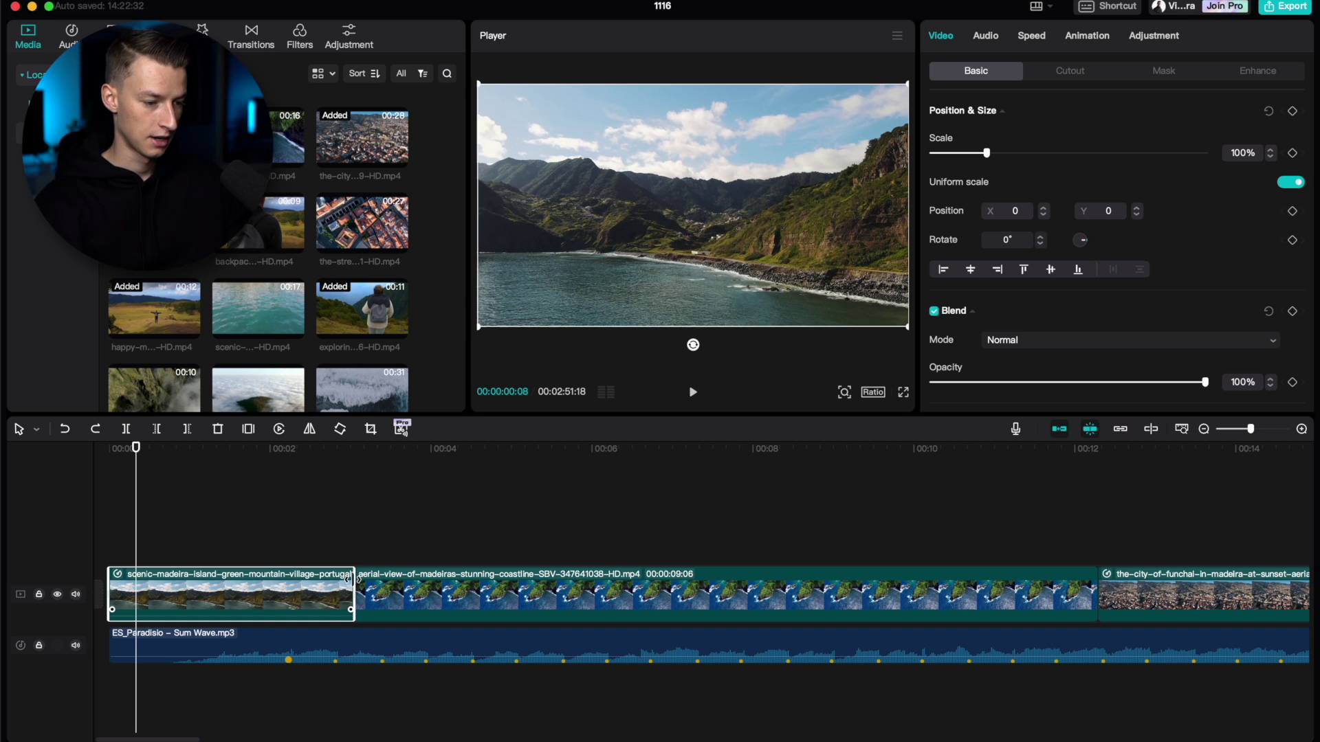
pyautogui.moveTo(350, 578); pyautogui.dragTo(287, 577)
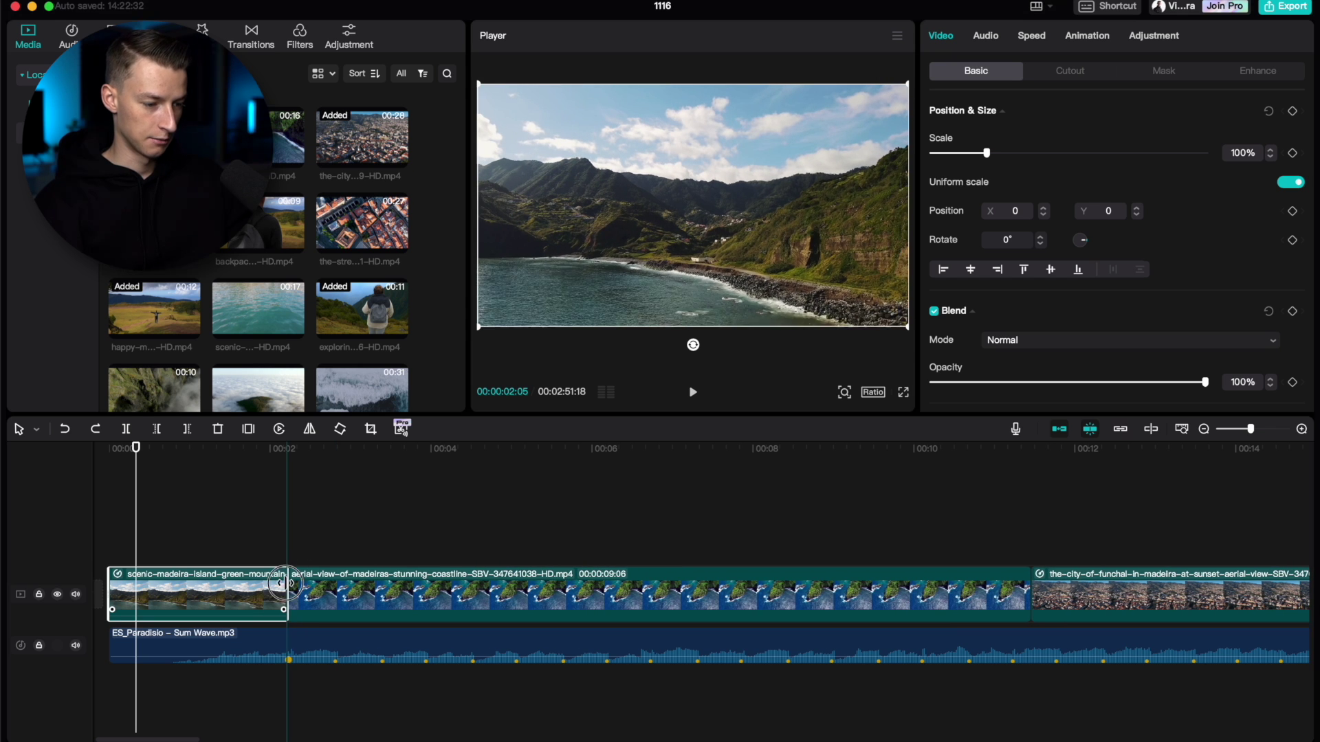
pyautogui.click(378, 592)
pyautogui.press('Delete')
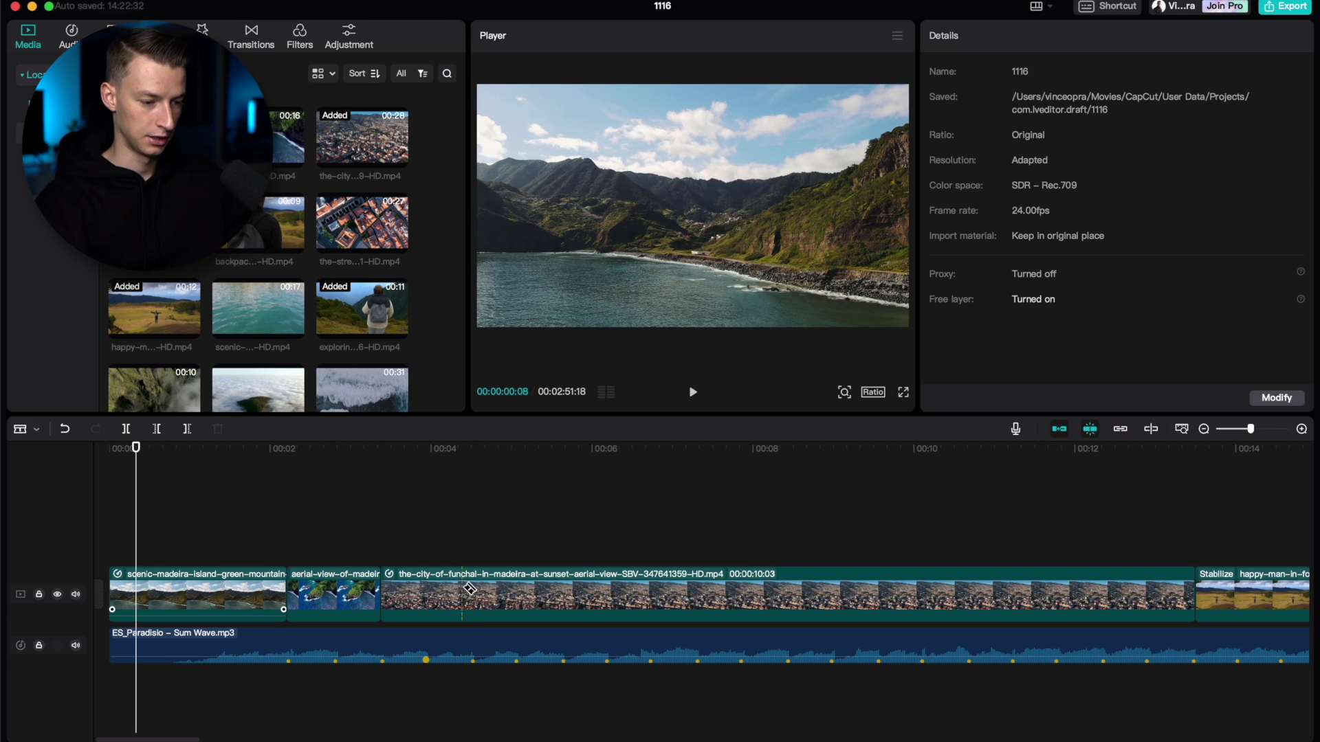
pyautogui.click(476, 590)
pyautogui.press('a')
pyautogui.click(481, 593)
pyautogui.press('Delete')
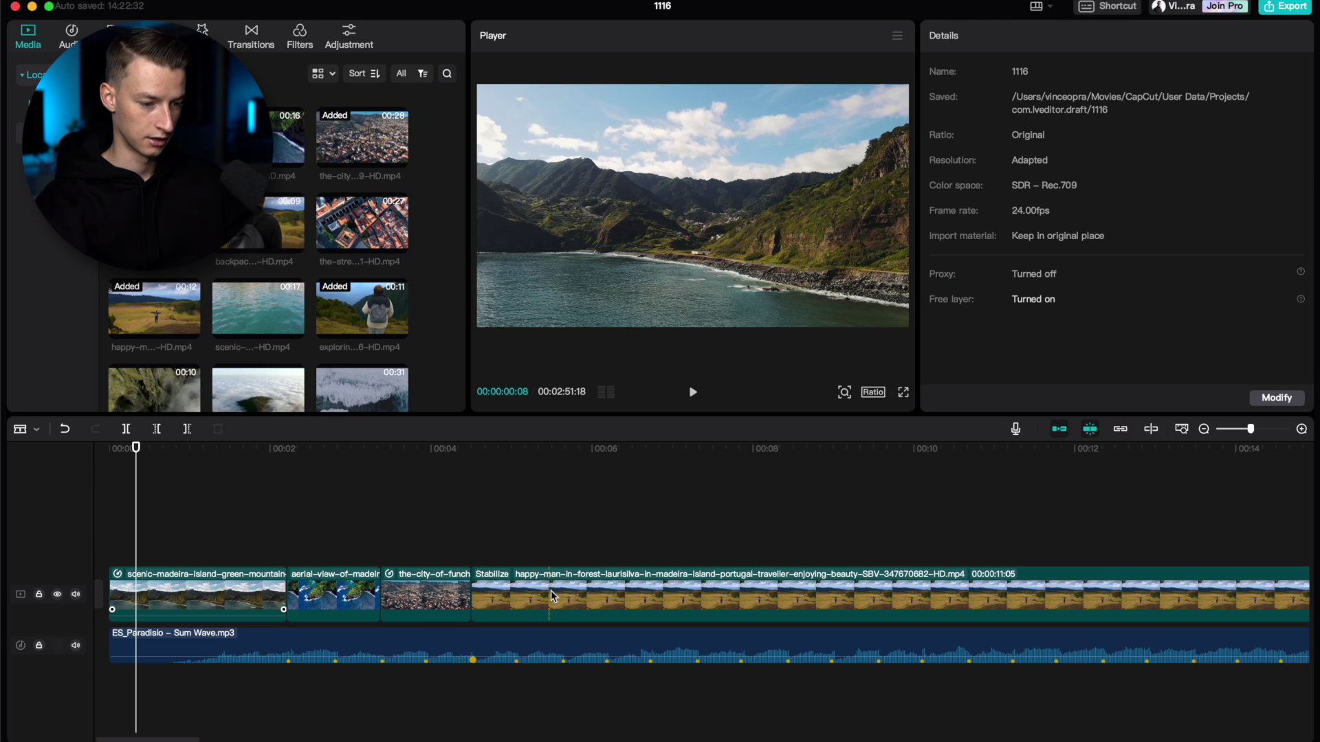
# Step: Cut the happy-man and hiker clips on the beat and append the scenic village clip
pyautogui.click(585, 596)
pyautogui.press('Delete')
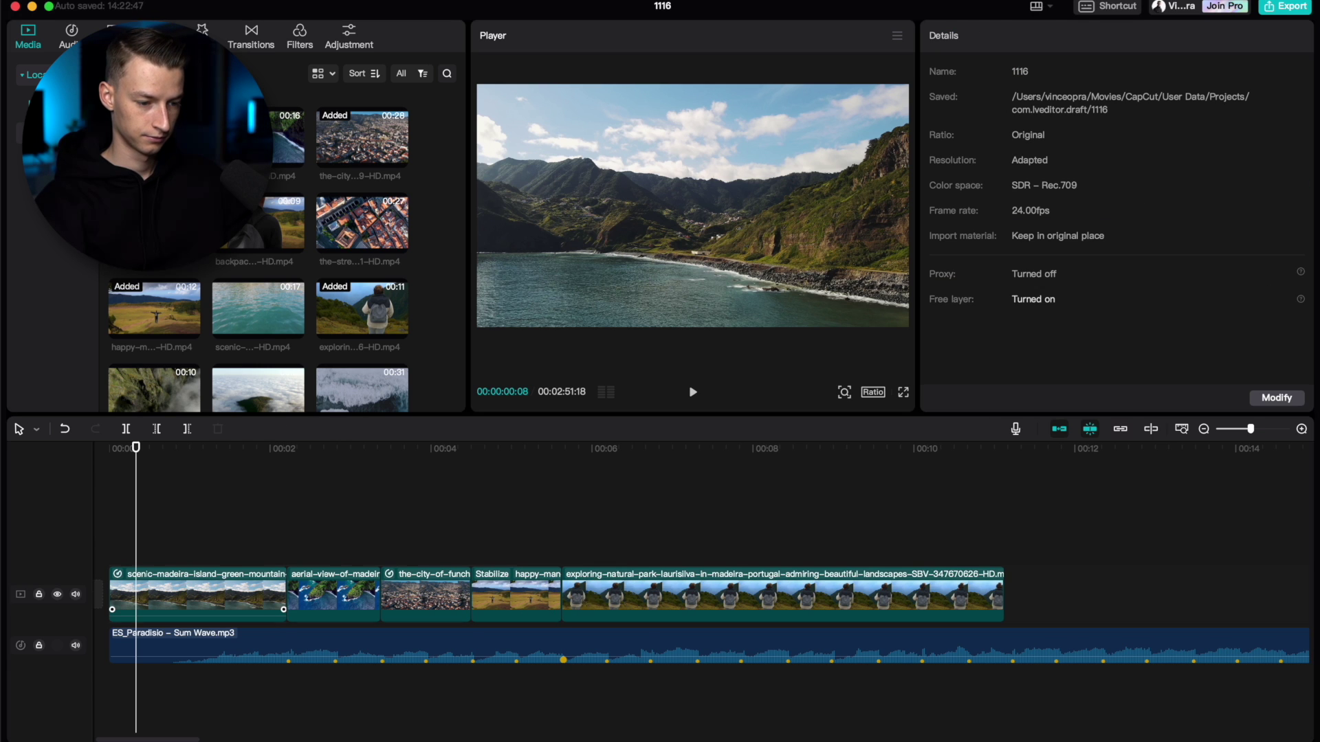
pyautogui.click(654, 591)
pyautogui.press('Delete')
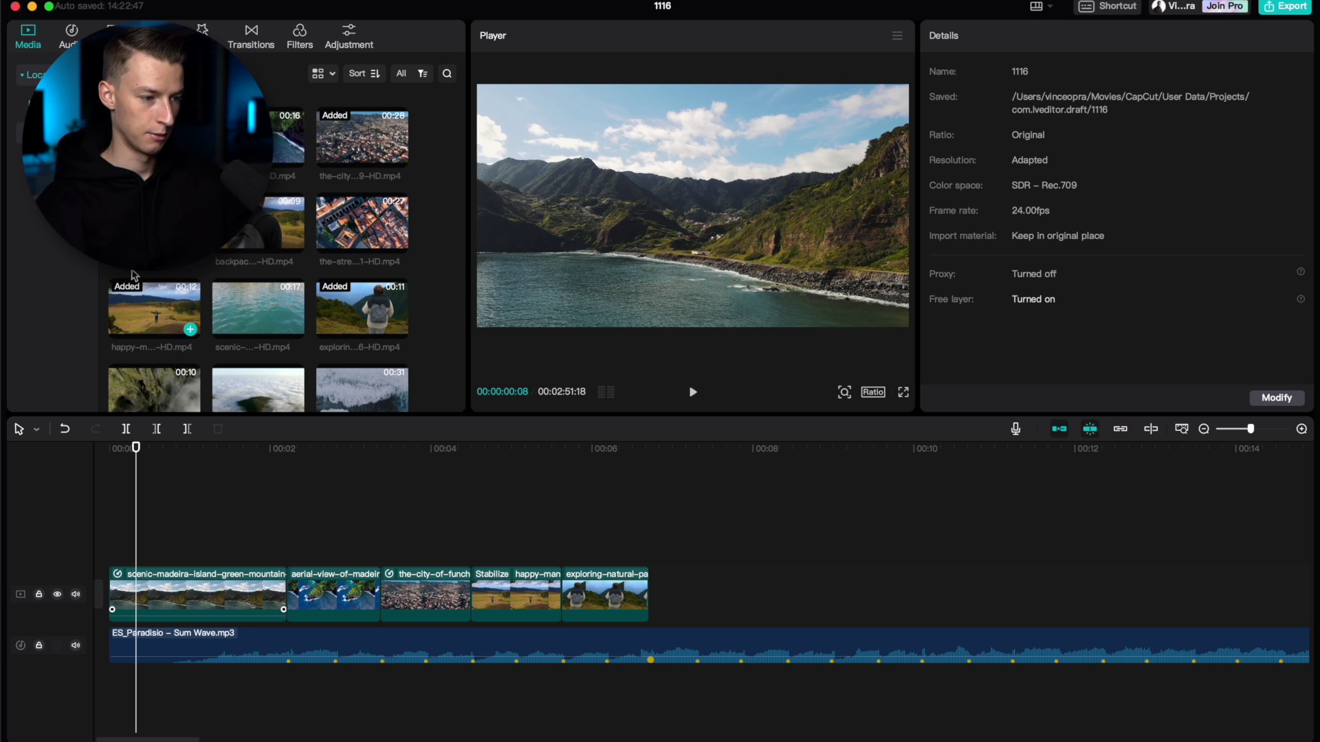
pyautogui.moveTo(243, 313); pyautogui.dragTo(681, 586)
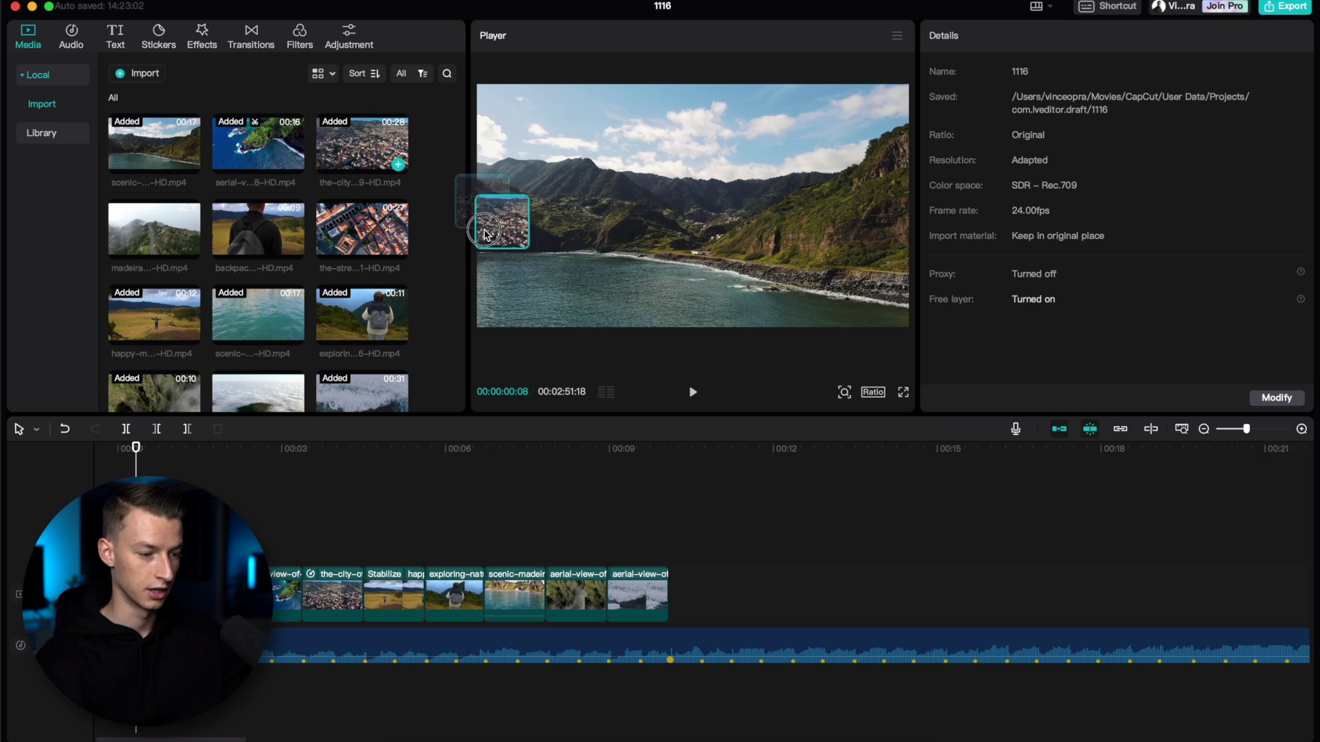
# Step: Append two aerial clips and a streets-of-Funchal clip, trim the excess, and preview the edit
pyautogui.moveTo(448, 215); pyautogui.dragTo(342, 144)
pyautogui.moveTo(394, 234); pyautogui.dragTo(740, 596)
pyautogui.press('Delete')
pyautogui.press('space')
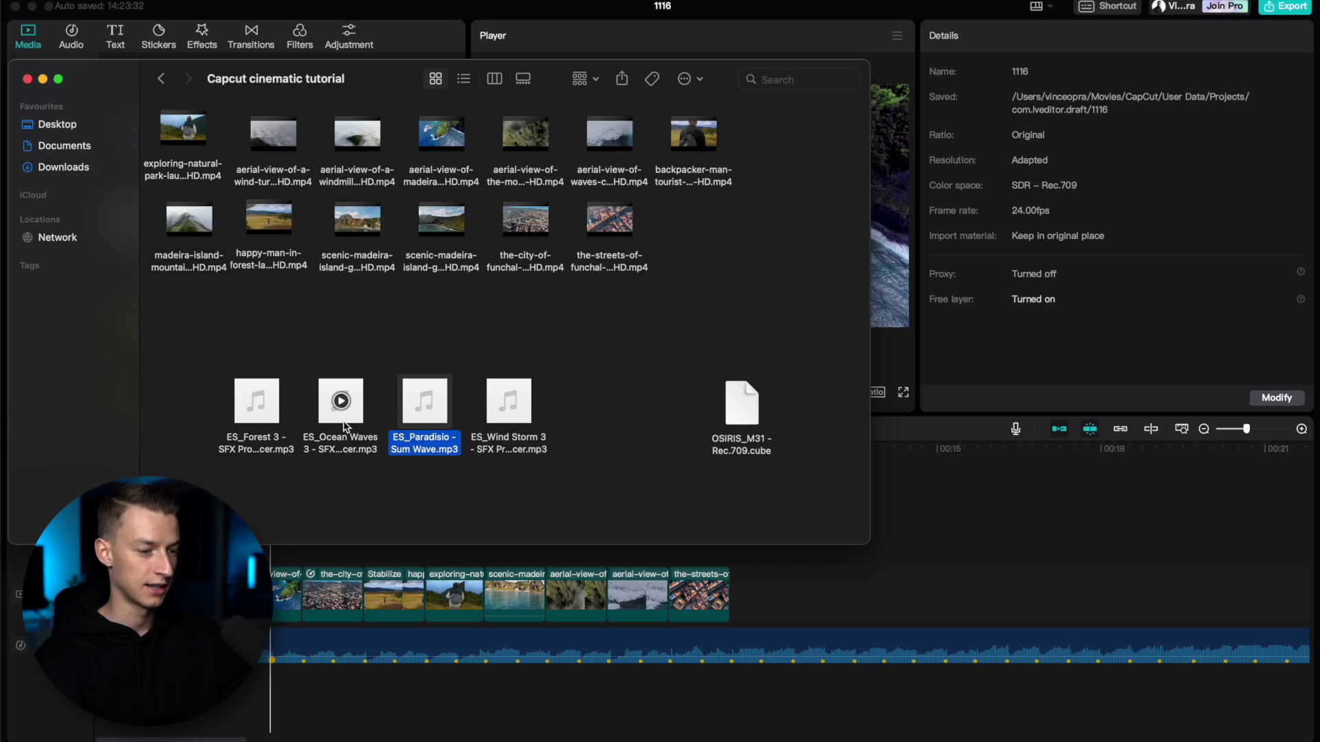
# Step: Add the Ocean Waves sound effect and lower its volume to about -10.8 dB
pyautogui.moveTo(346, 426); pyautogui.dragTo(224, 709)
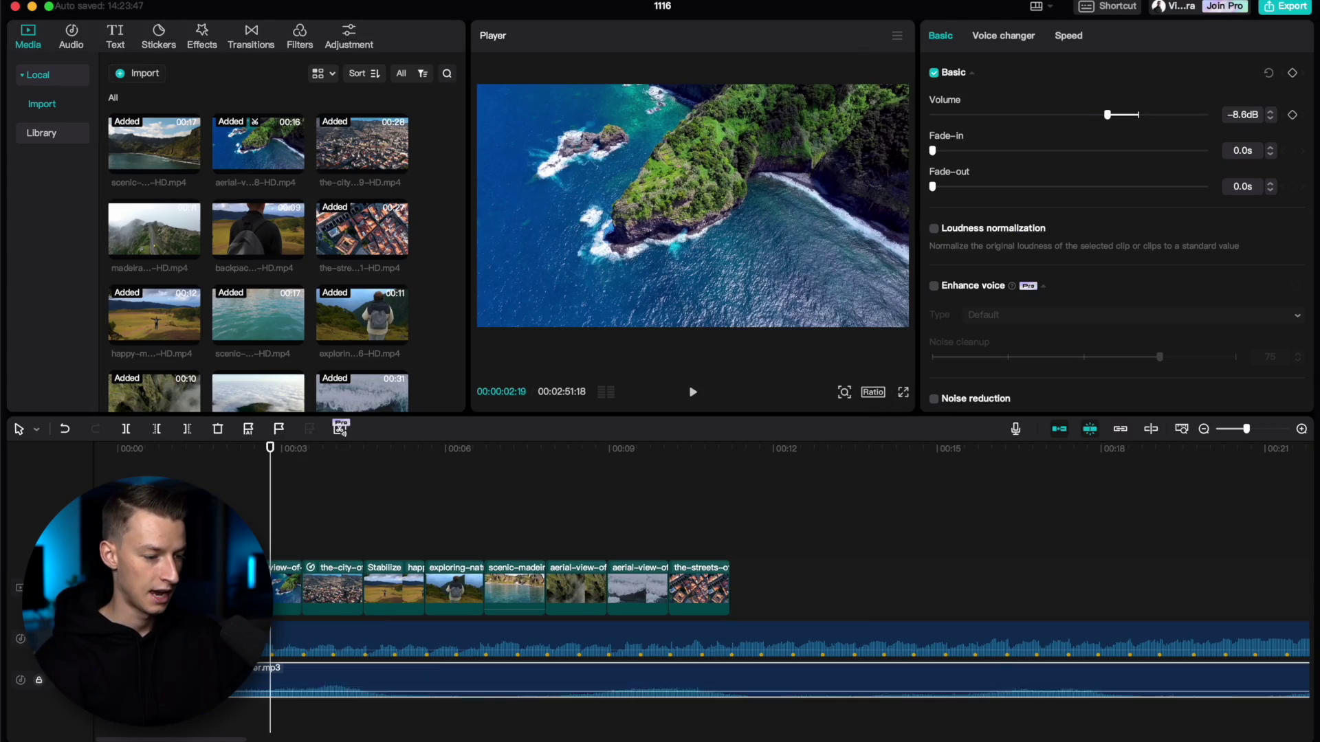
pyautogui.moveTo(1105, 115); pyautogui.dragTo(1086, 115)
pyautogui.click(229, 488)
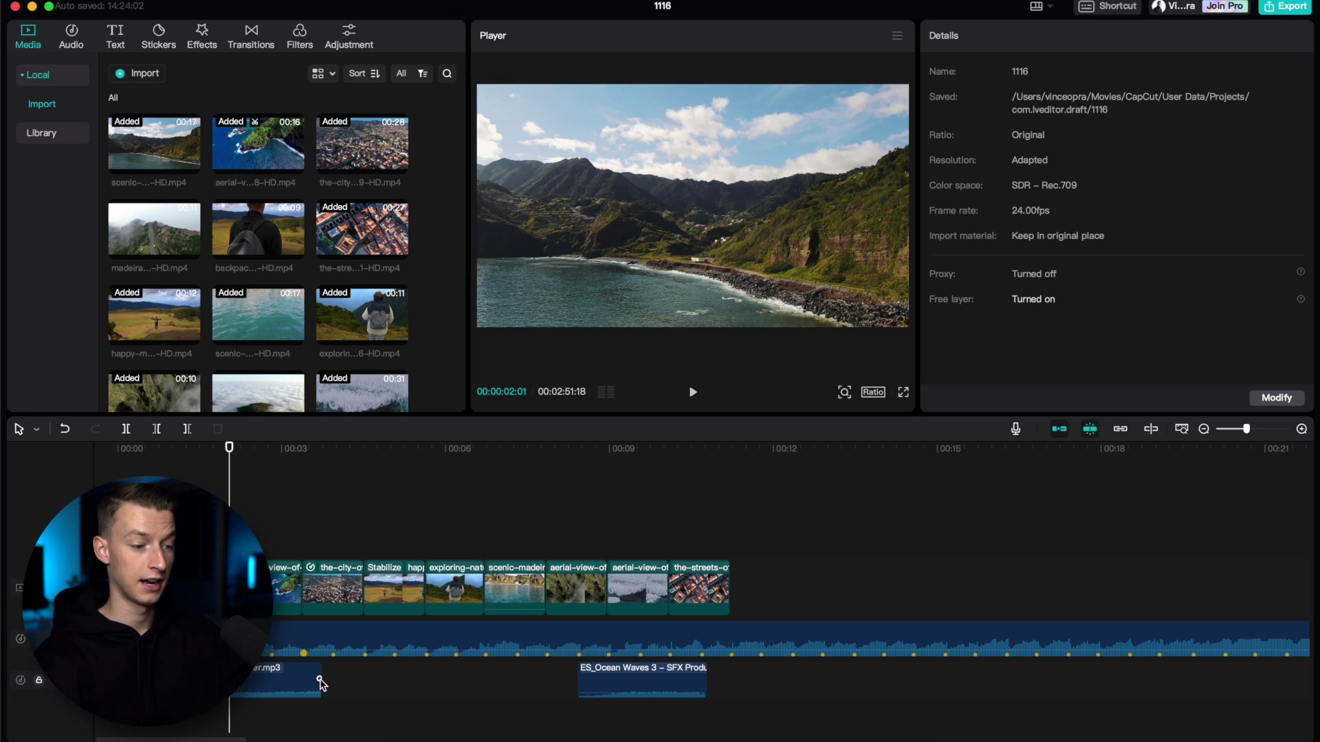
pyautogui.scroll(3, 321, 683)
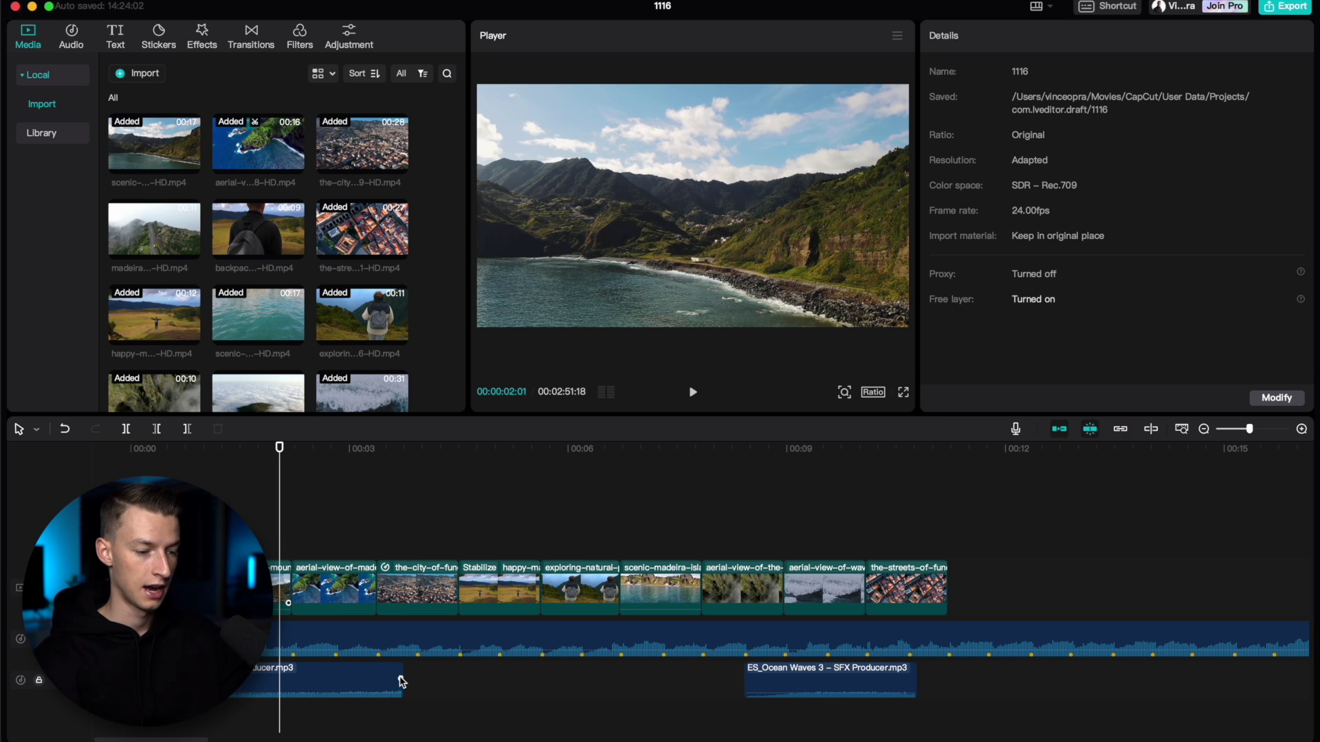
# Step: Fade out the two Ocean Waves clips over 1.7s and 0.9s, then play from near the start
pyautogui.moveTo(402, 683); pyautogui.dragTo(274, 668)
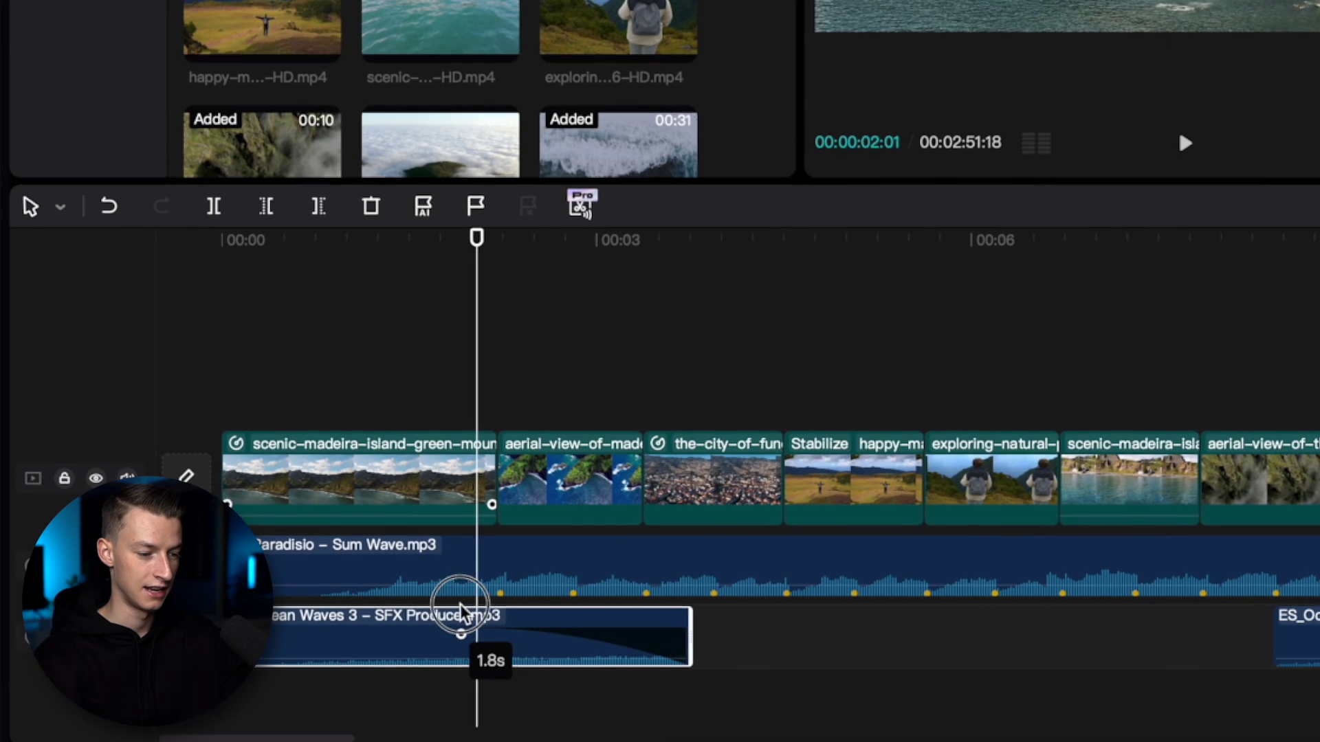
pyautogui.moveTo(469, 615); pyautogui.dragTo(471, 616)
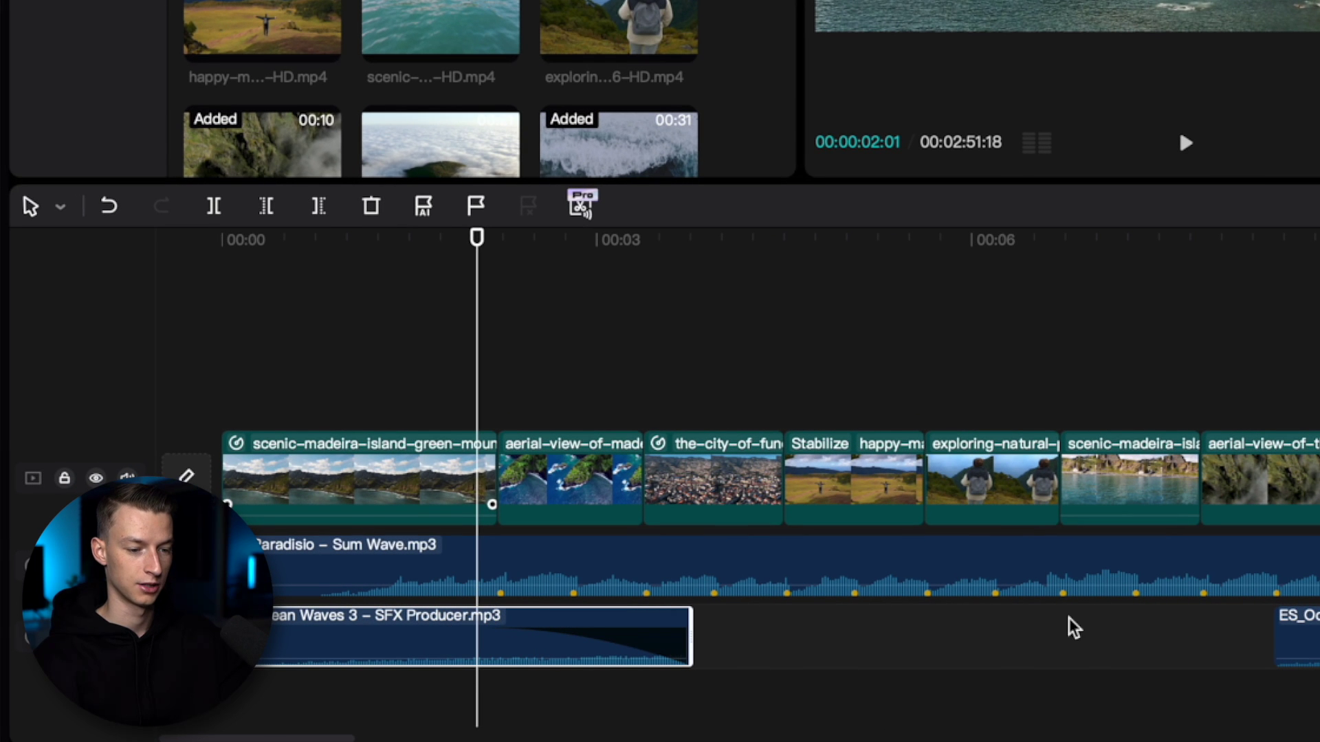
pyautogui.click(1281, 641)
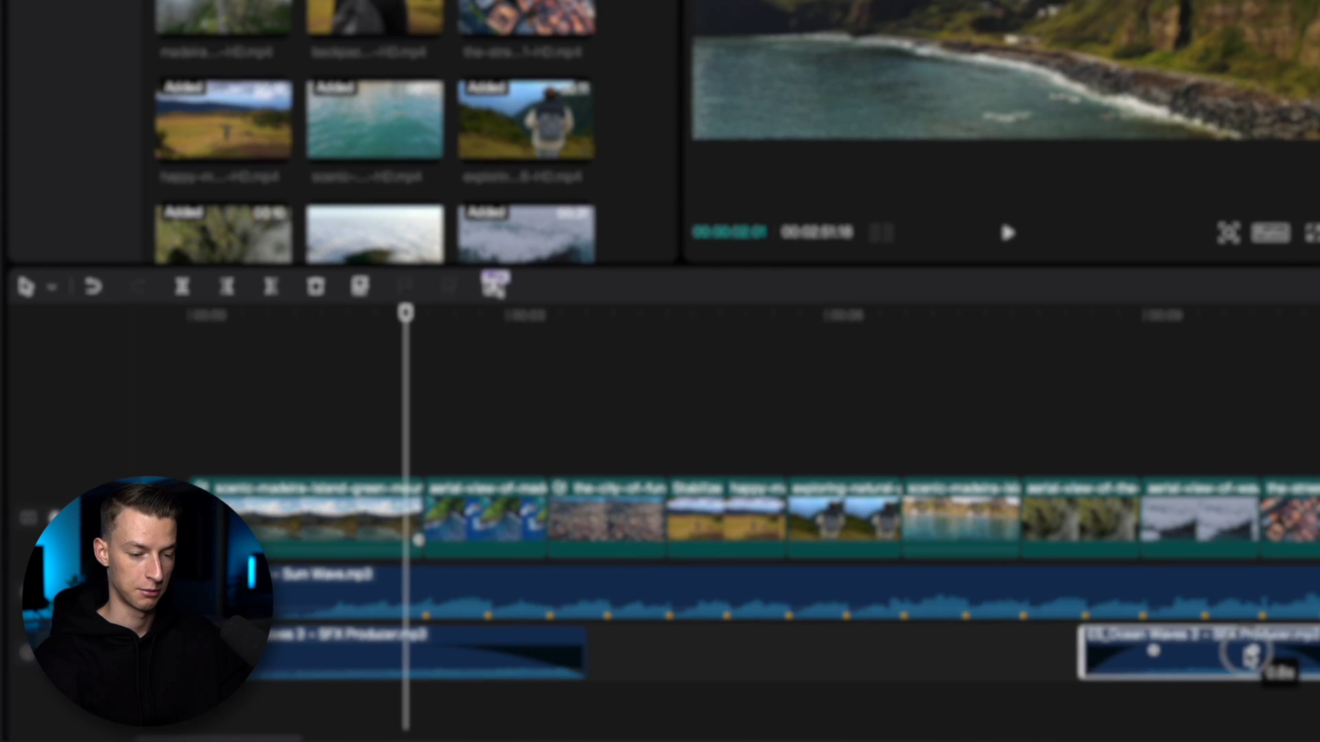
pyautogui.moveTo(919, 680); pyautogui.dragTo(854, 679)
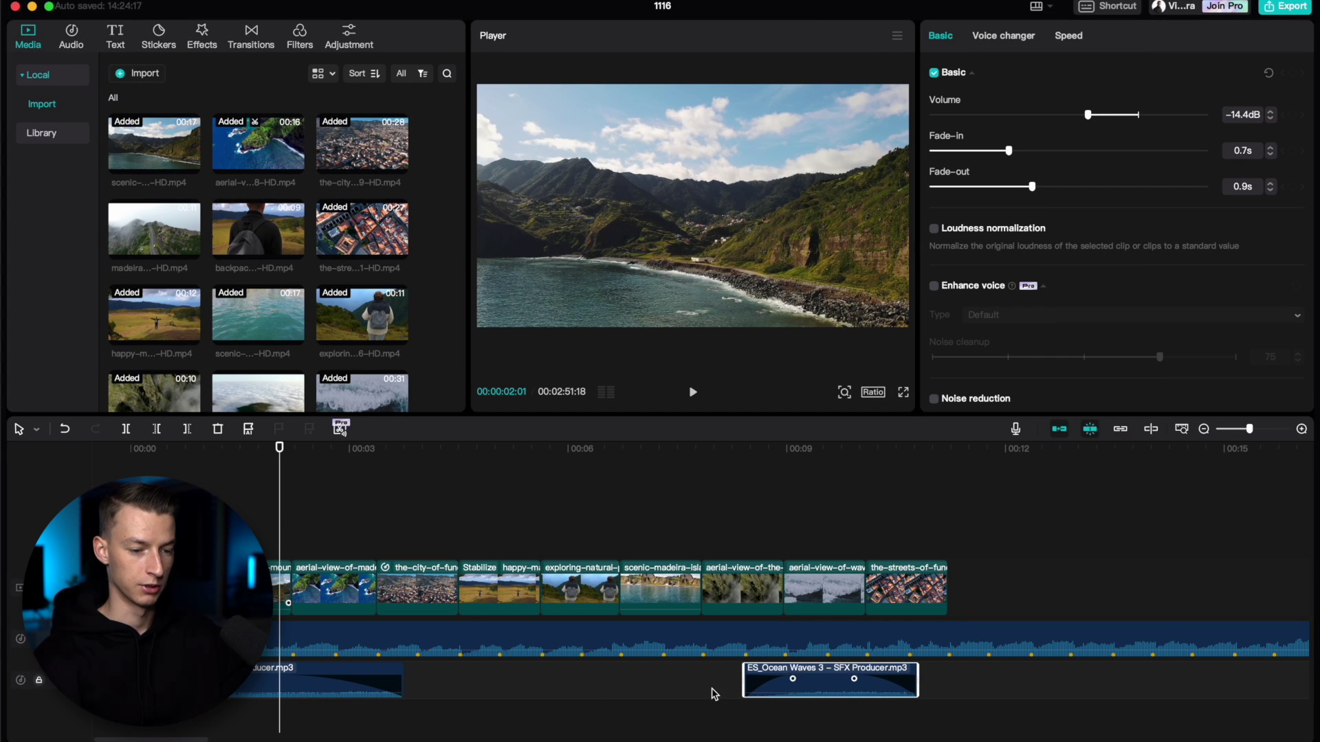
pyautogui.click(204, 488)
pyautogui.press('space')
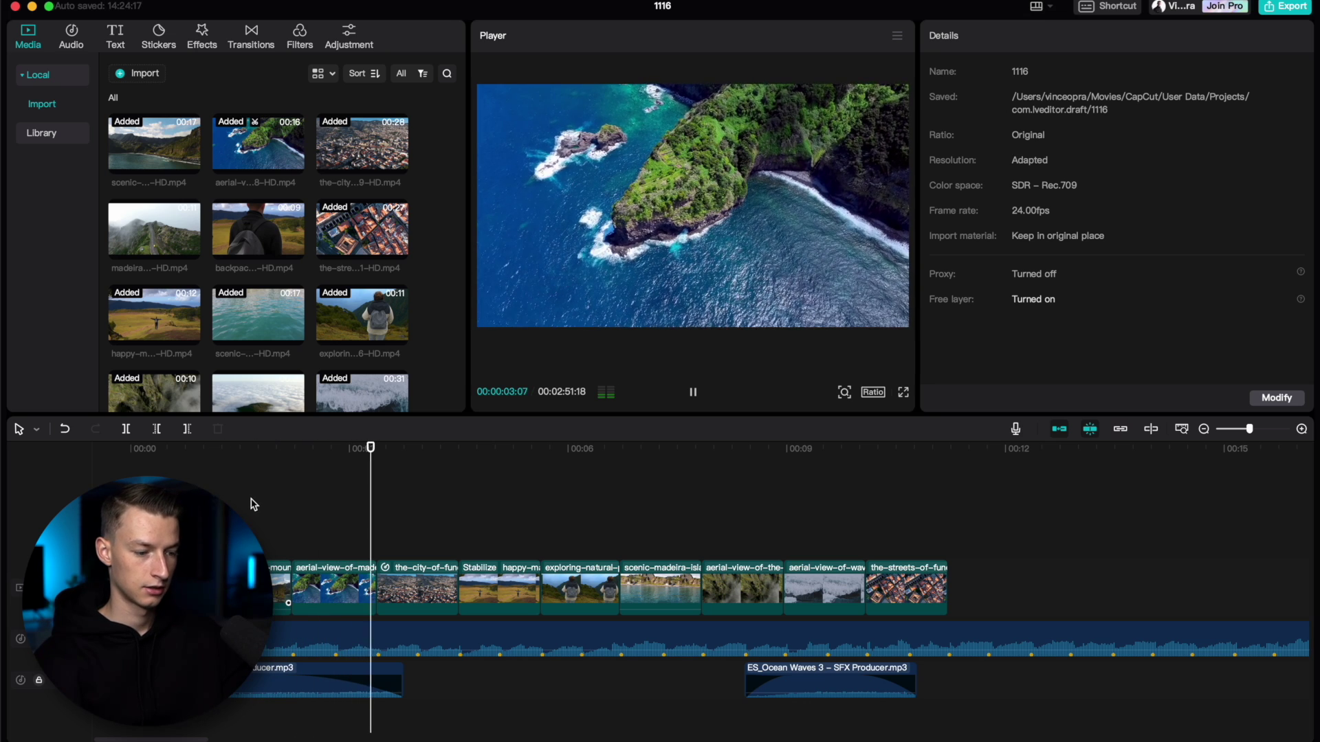
# Step: Lengthen the first Ocean Waves clip and place the playhead at the exploring shot
pyautogui.moveTo(403, 677); pyautogui.dragTo(431, 677)
pyautogui.click(550, 473)
pyautogui.click(484, 510)
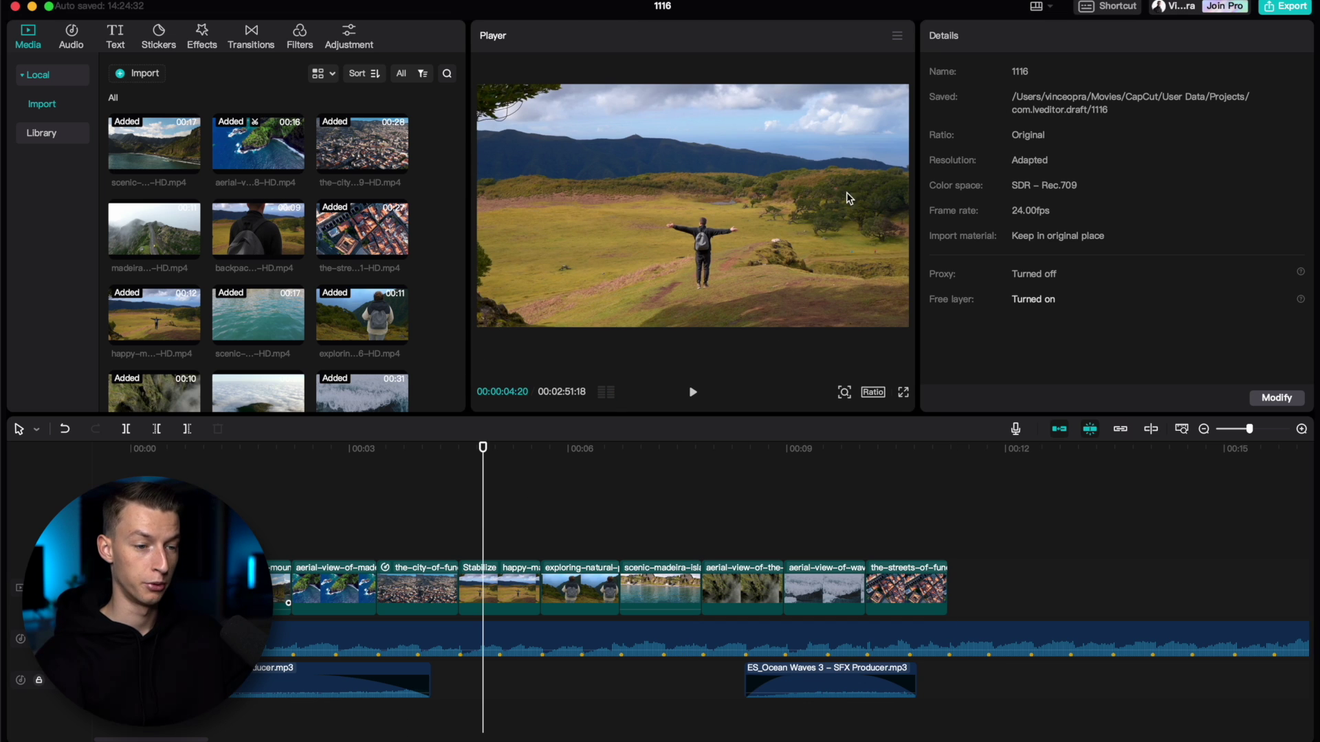
pyautogui.click(579, 513)
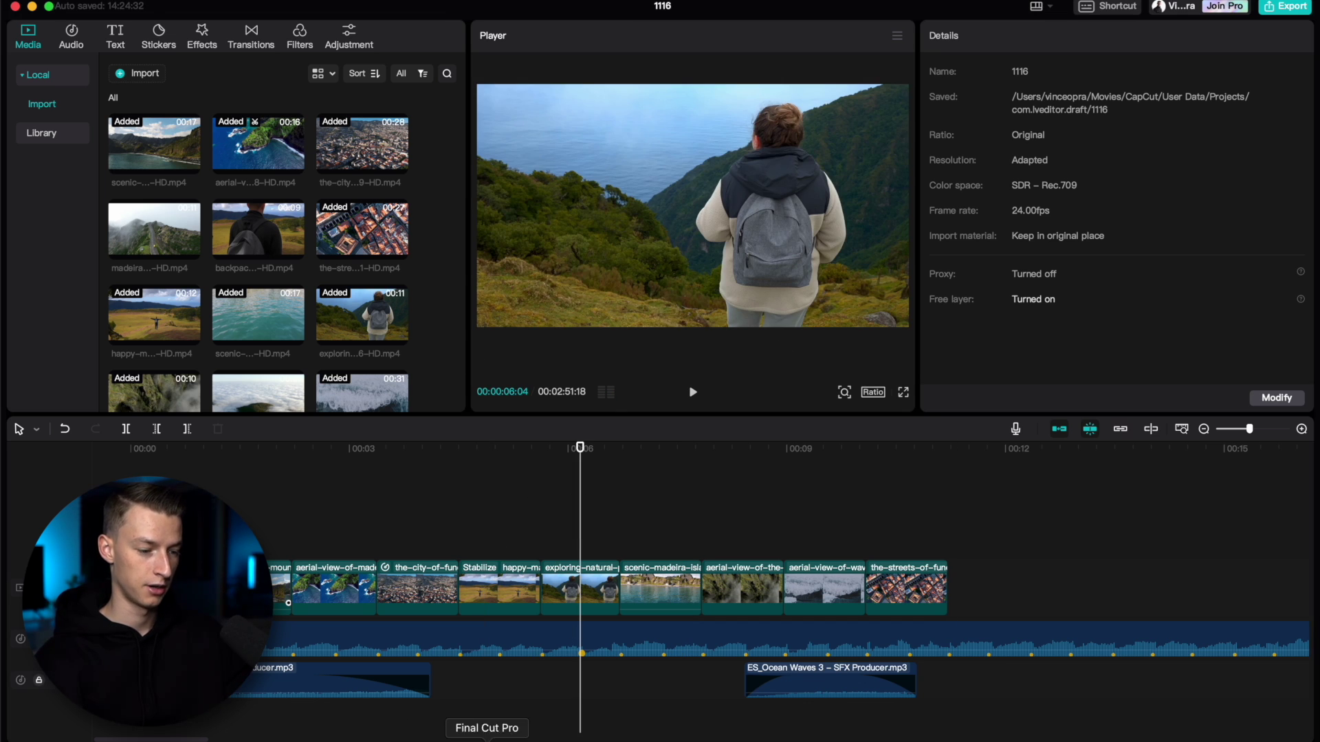
# Step: Add ES_Forest 3 under the happy-man shot, then cut it and delete its tail
pyautogui.click(379, 739)
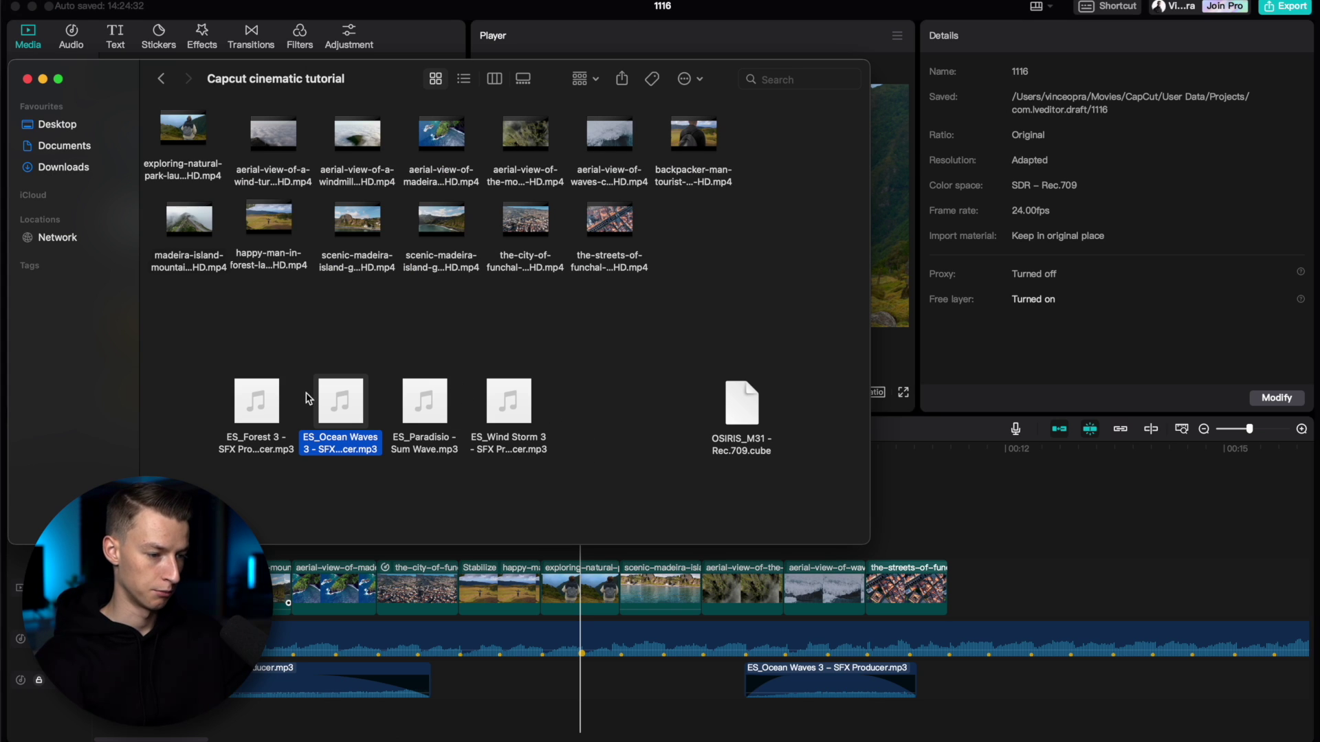
pyautogui.moveTo(277, 408); pyautogui.dragTo(492, 707)
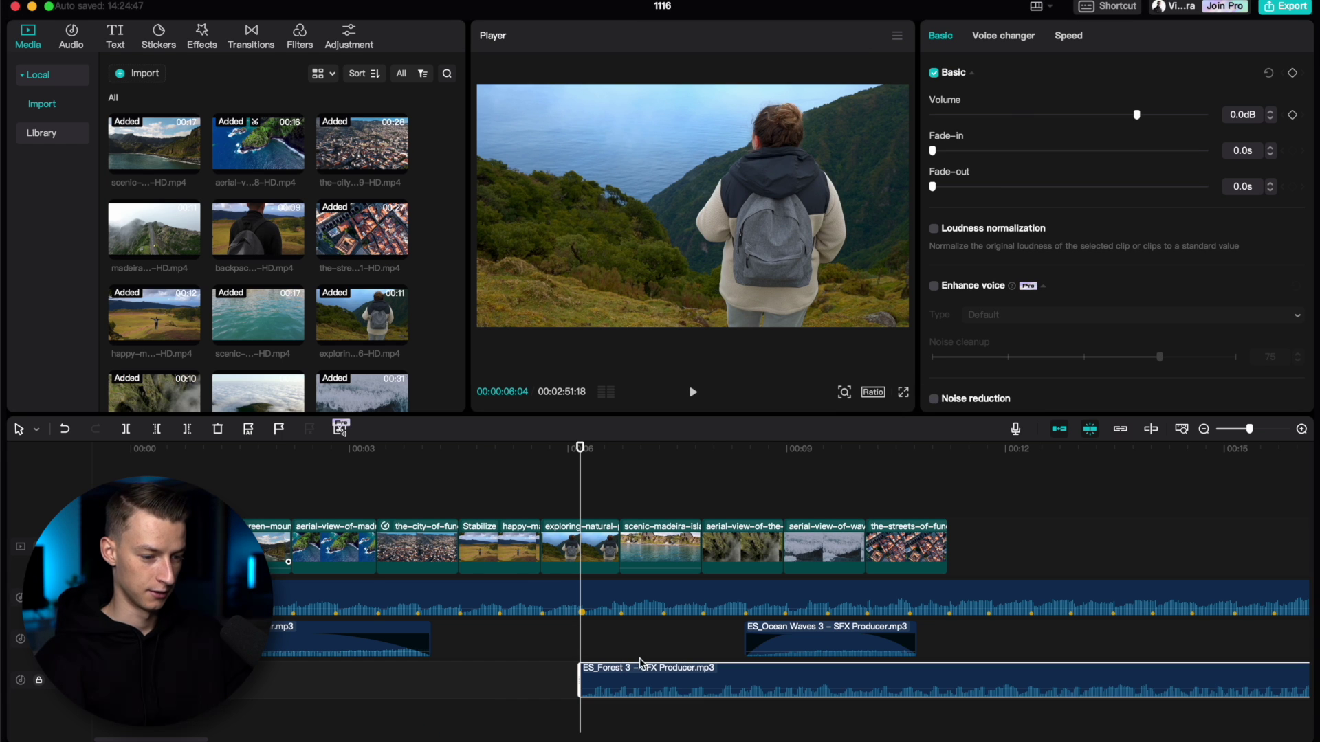
pyautogui.moveTo(640, 678); pyautogui.dragTo(496, 676)
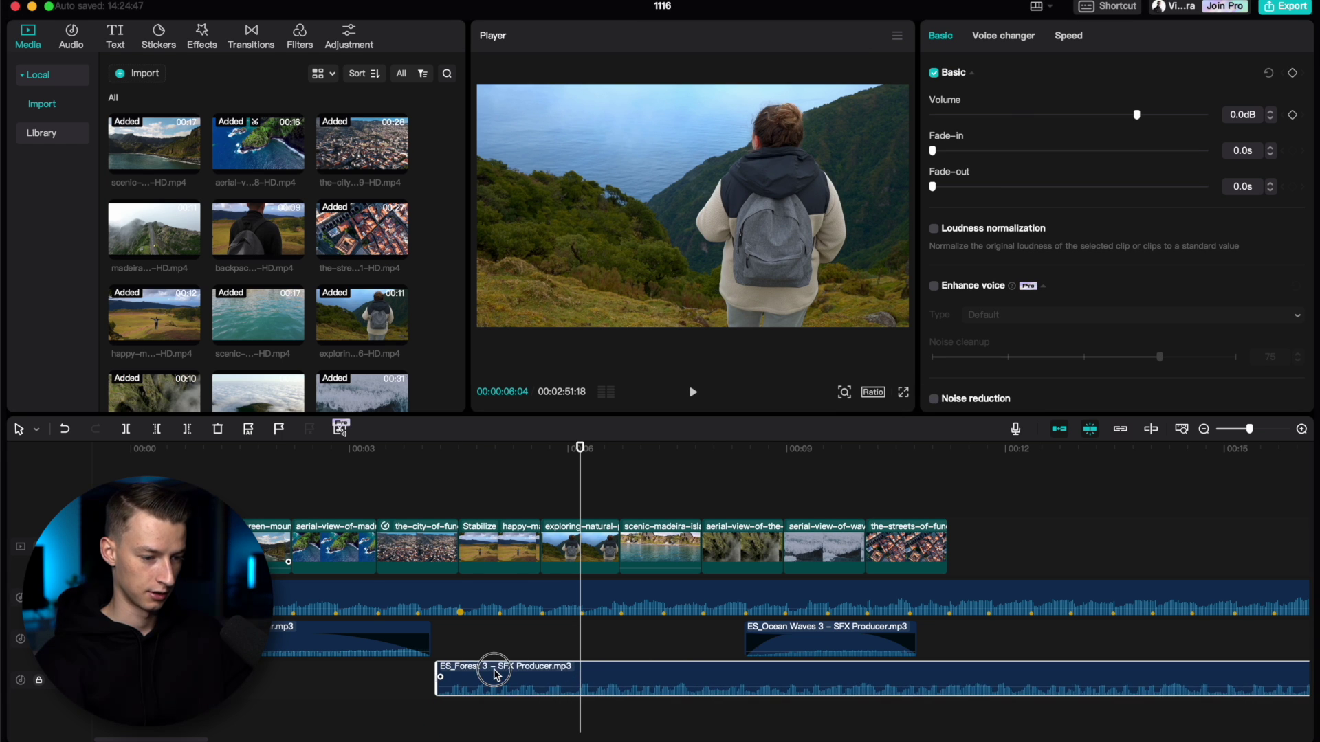
pyautogui.click(635, 683)
pyautogui.press('a')
pyautogui.click(660, 682)
pyautogui.press('Delete')
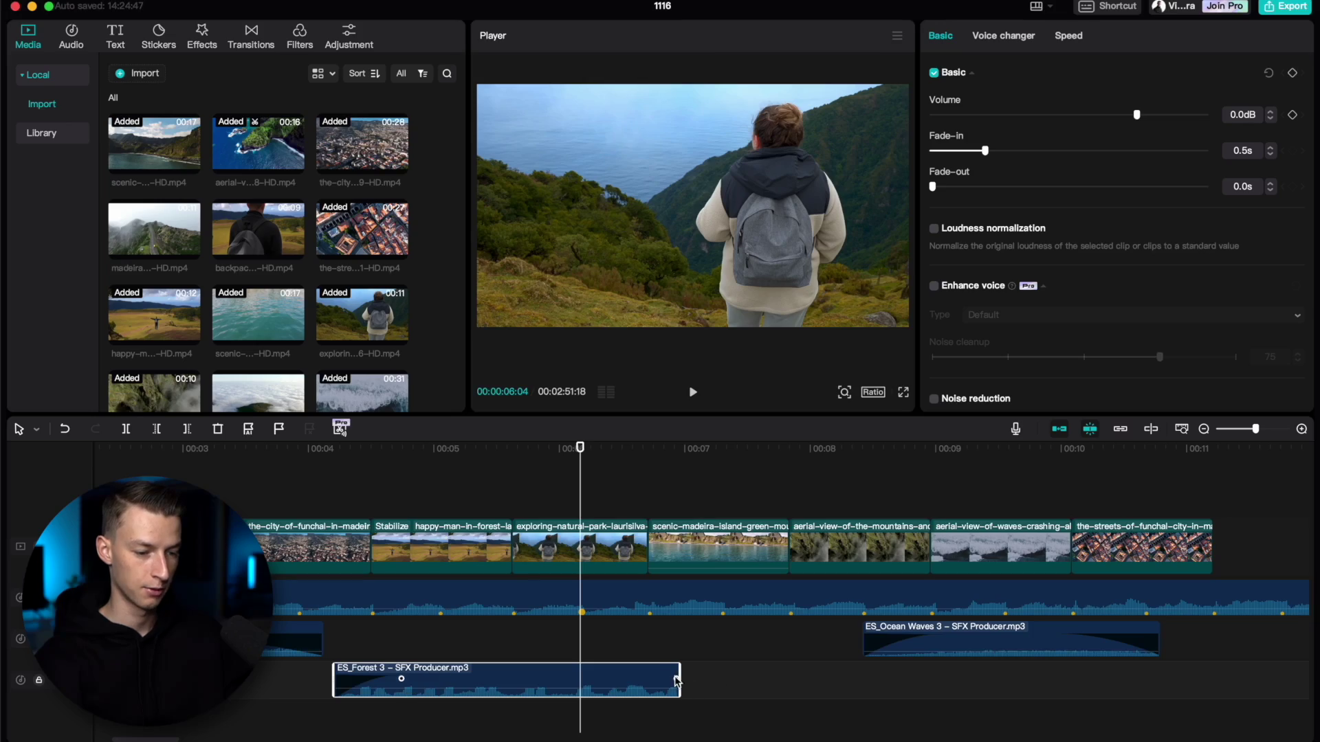
# Step: Scrub around 00:04:10–00:04:15 and back to the aerial city shot to review
pyautogui.click(362, 500)
pyautogui.scroll(3, 363, 500)
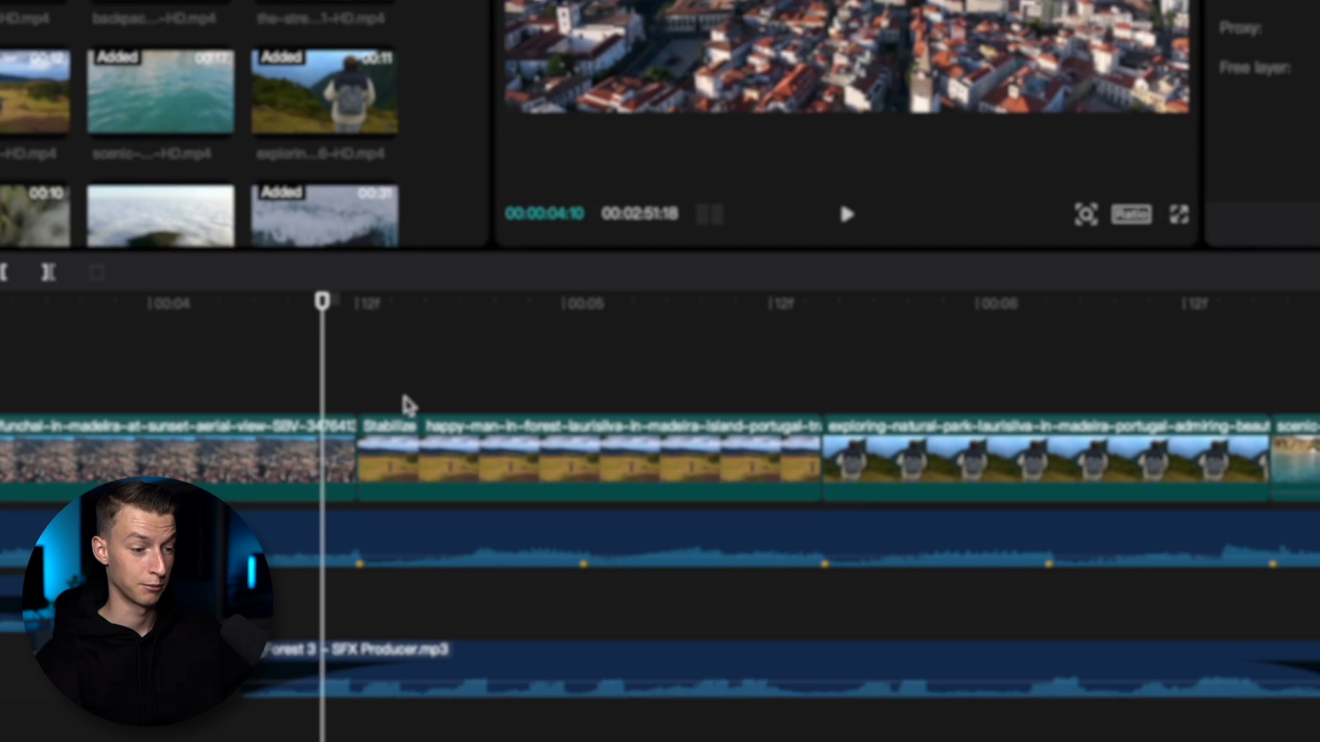
pyautogui.click(416, 508)
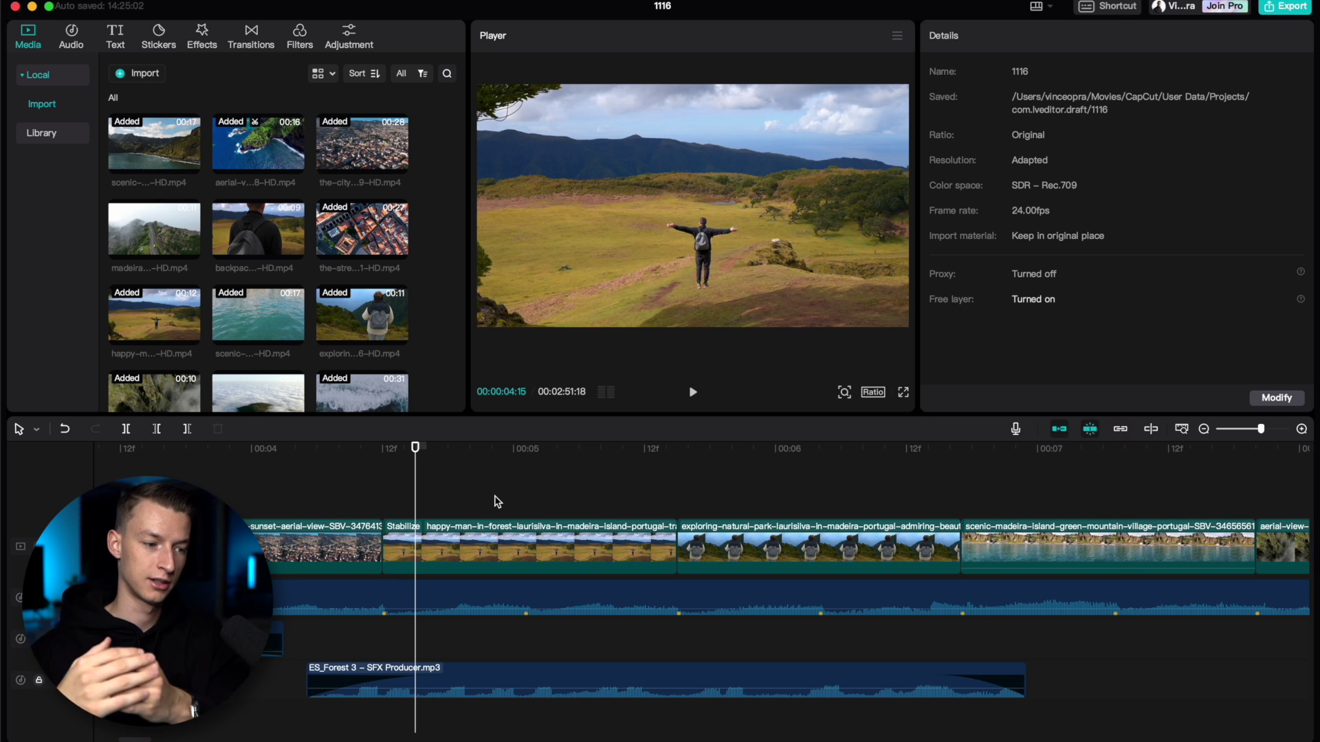
pyautogui.moveTo(324, 486); pyautogui.dragTo(266, 498)
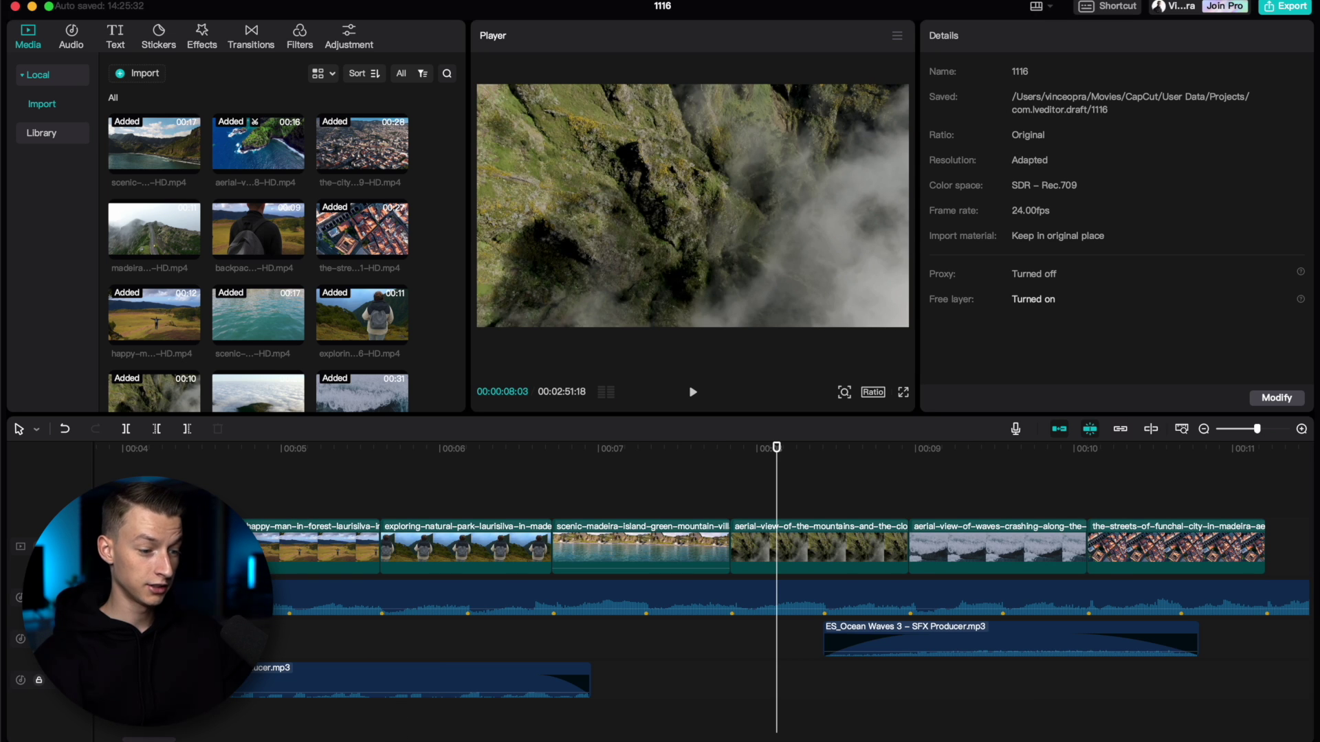
# Step: Add ES_Wind Storm 3, trim its tail, fade it out over 0.8s and lower it to -16.1 dB
pyautogui.click(379, 740)
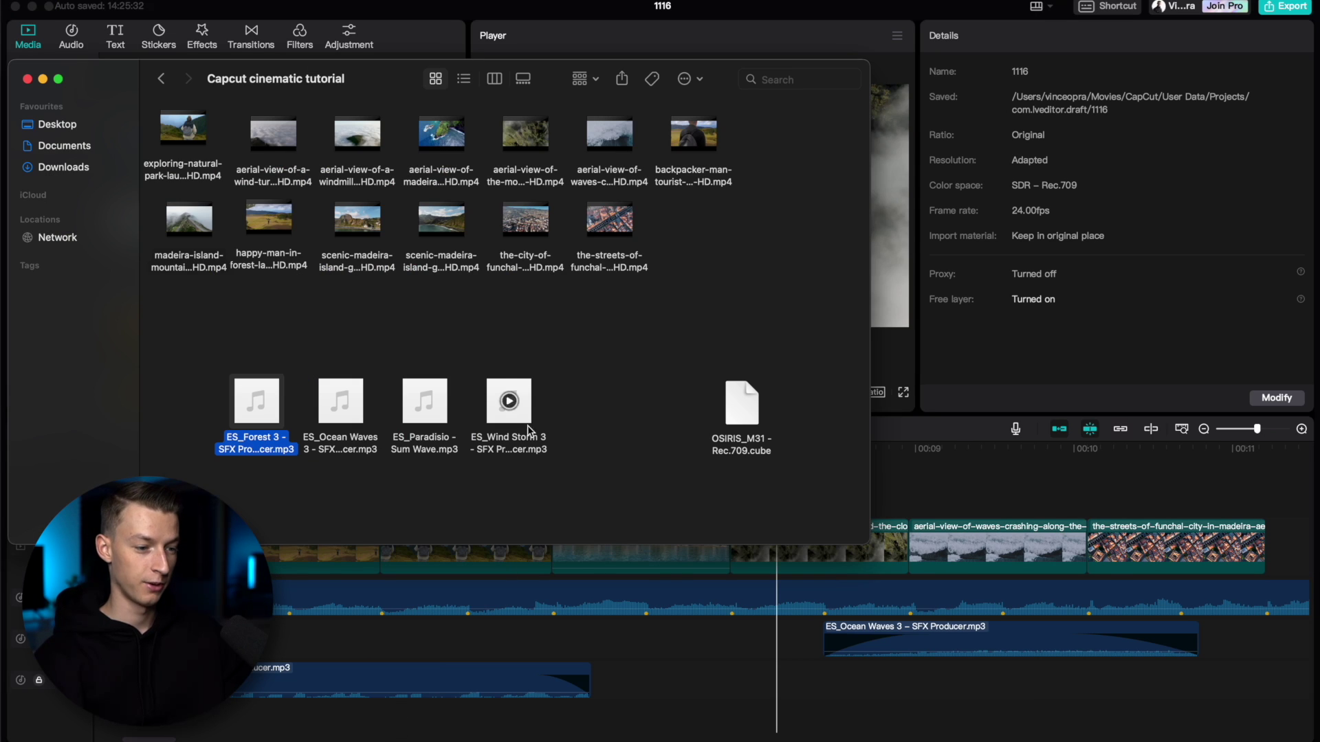
pyautogui.moveTo(520, 392); pyautogui.dragTo(579, 646)
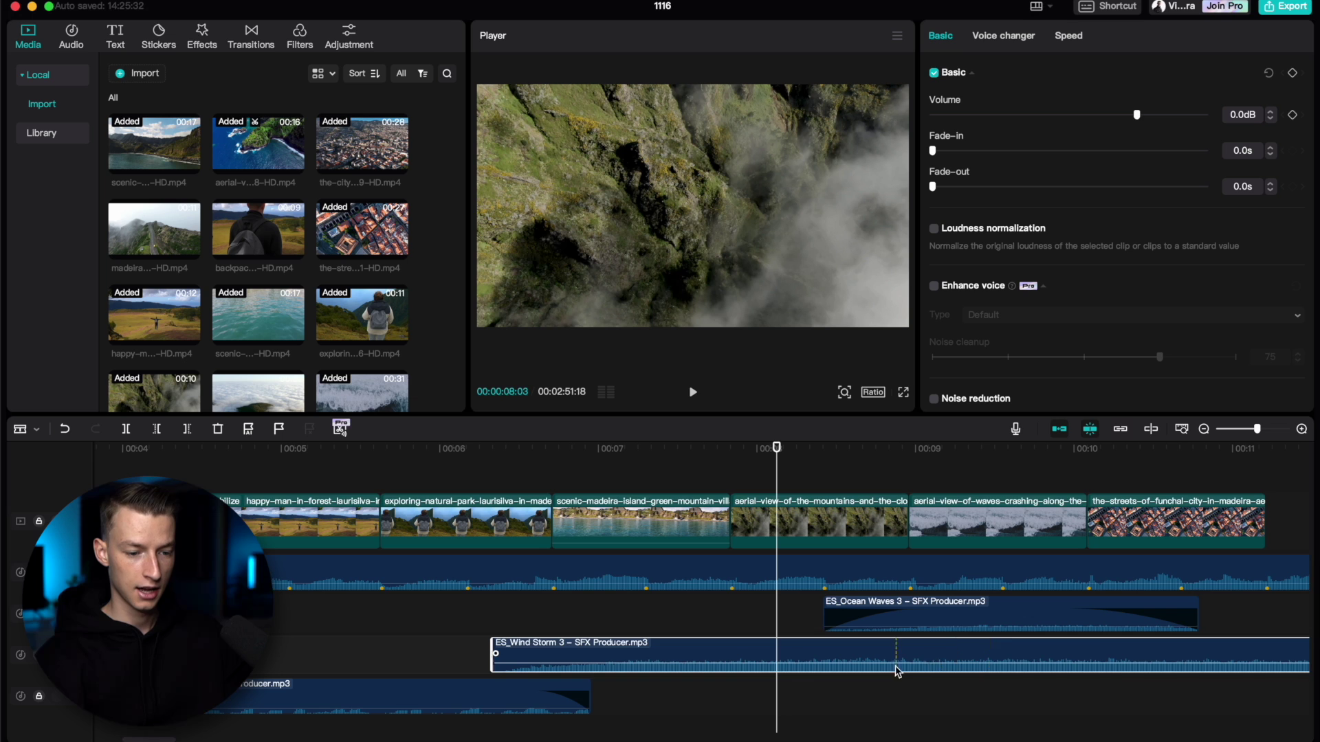
pyautogui.click(944, 658)
pyautogui.press('a')
pyautogui.click(992, 660)
pyautogui.press('Delete')
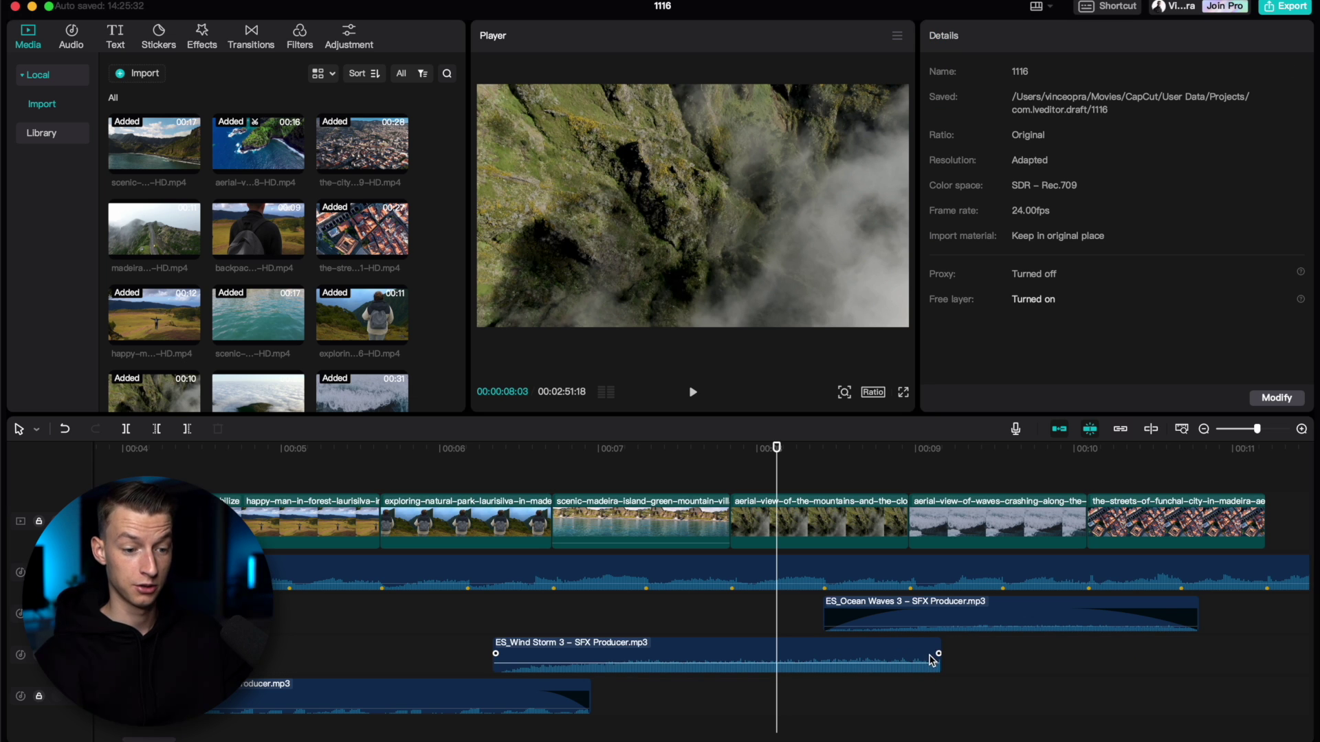
pyautogui.moveTo(940, 660); pyautogui.dragTo(768, 670)
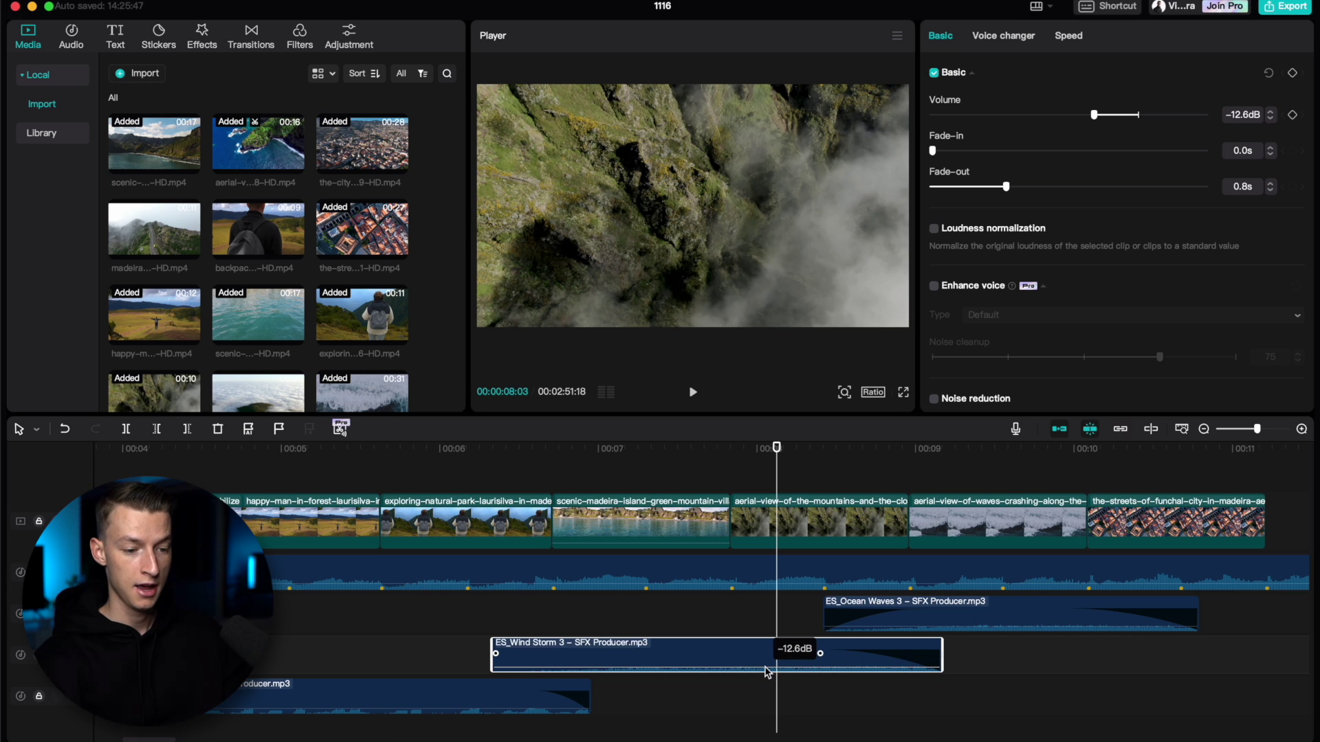
pyautogui.moveTo(768, 672); pyautogui.dragTo(768, 674)
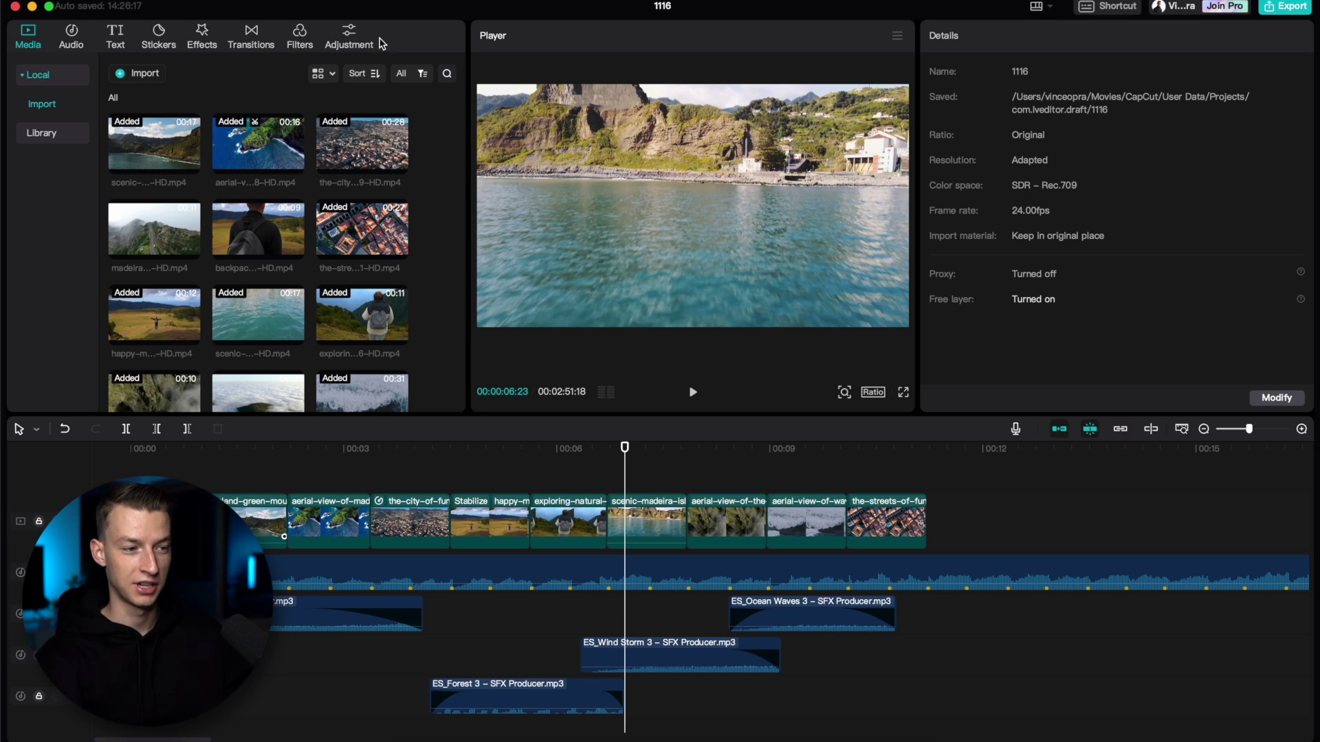
# Step: Place the Moody Fall filter above the clips and stretch it to the video's end
pyautogui.click(349, 38)
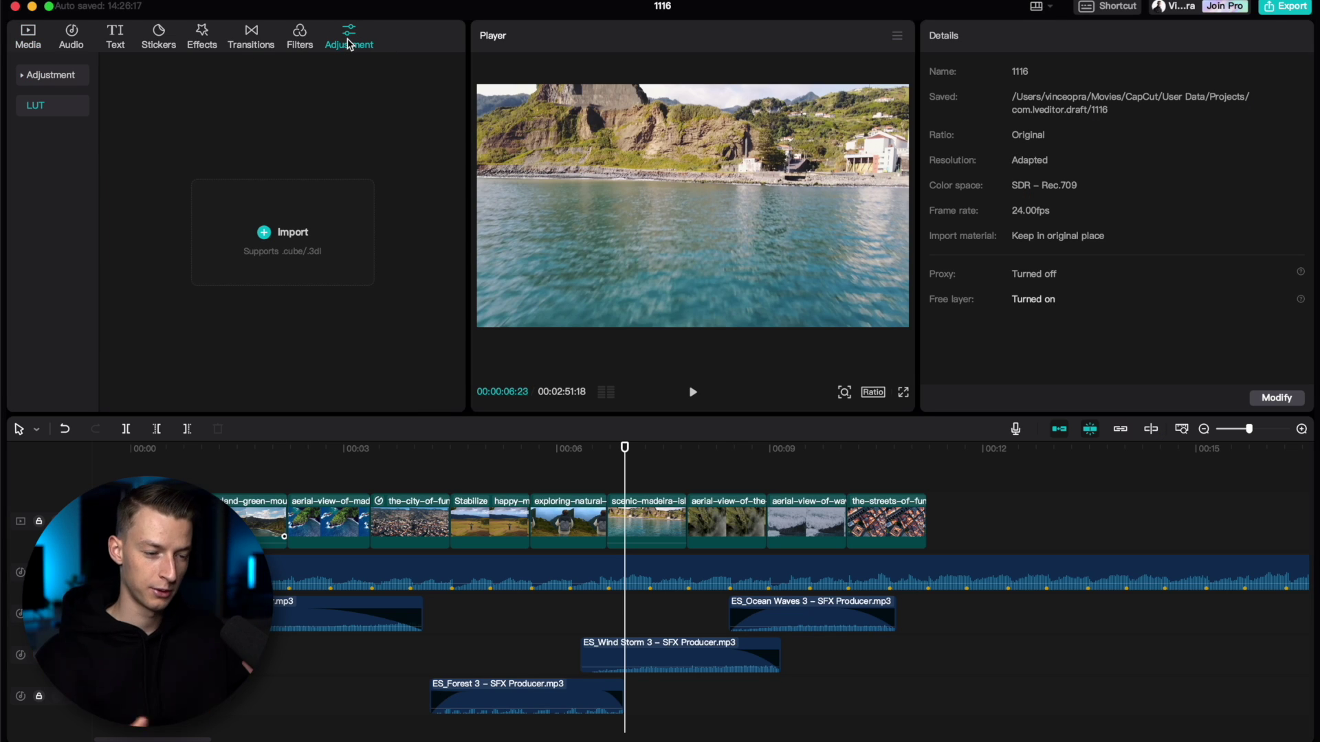
pyautogui.click(298, 36)
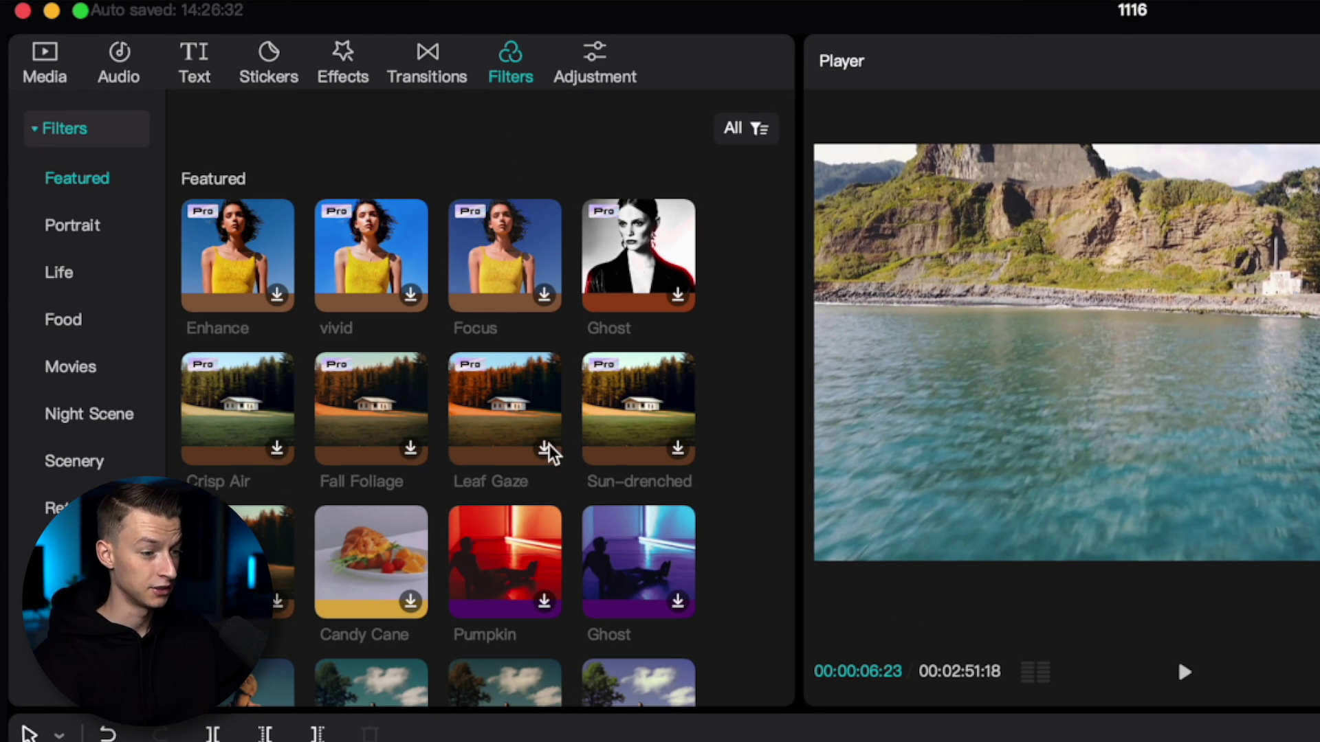
pyautogui.scroll(-6, 548, 451)
pyautogui.scroll(-3, 462, 333)
pyautogui.scroll(8, 358, 180)
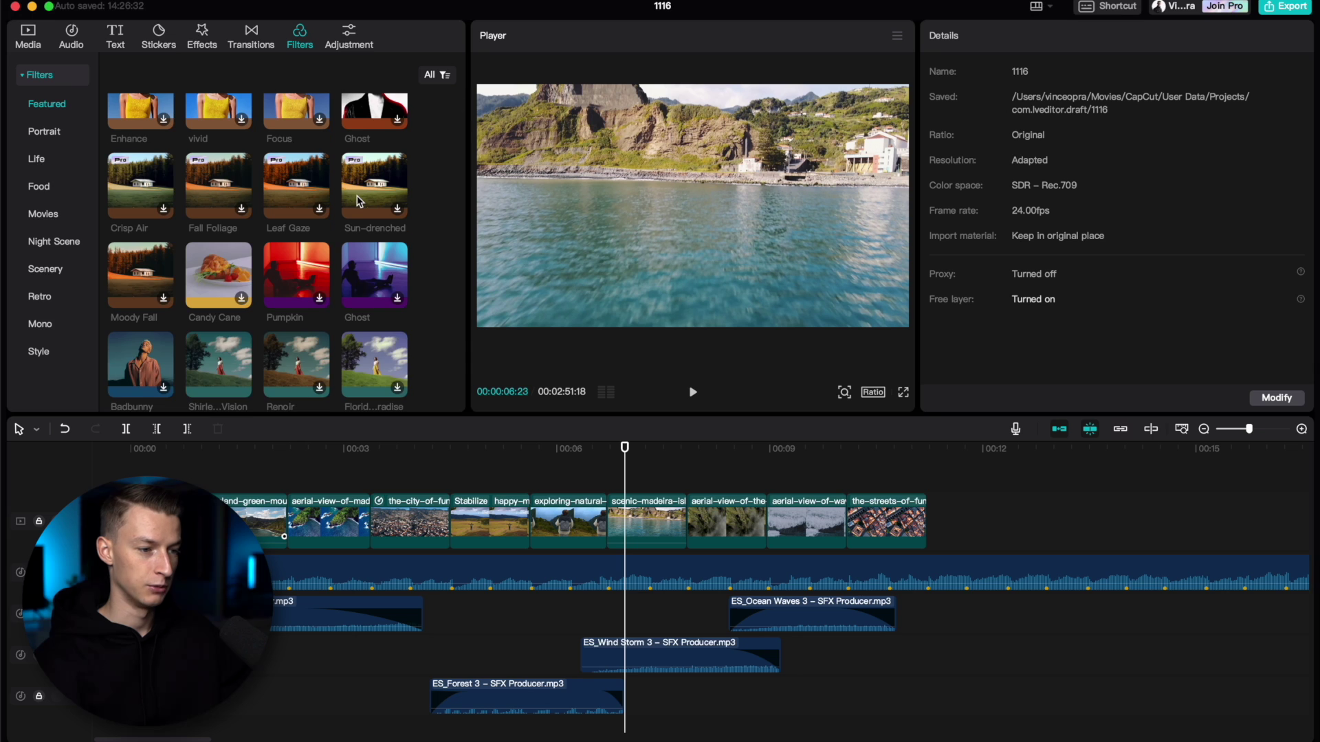
pyautogui.scroll(2, 356, 200)
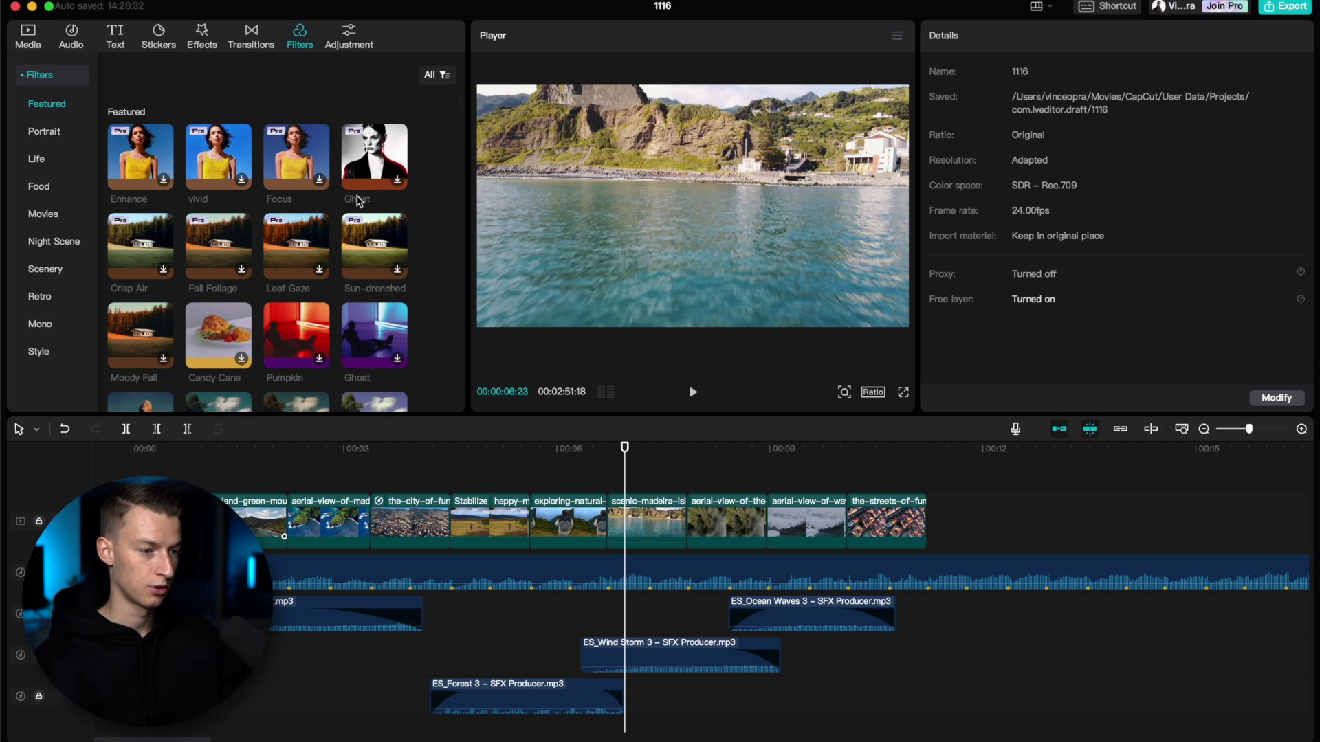
pyautogui.scroll(-3, 308, 299)
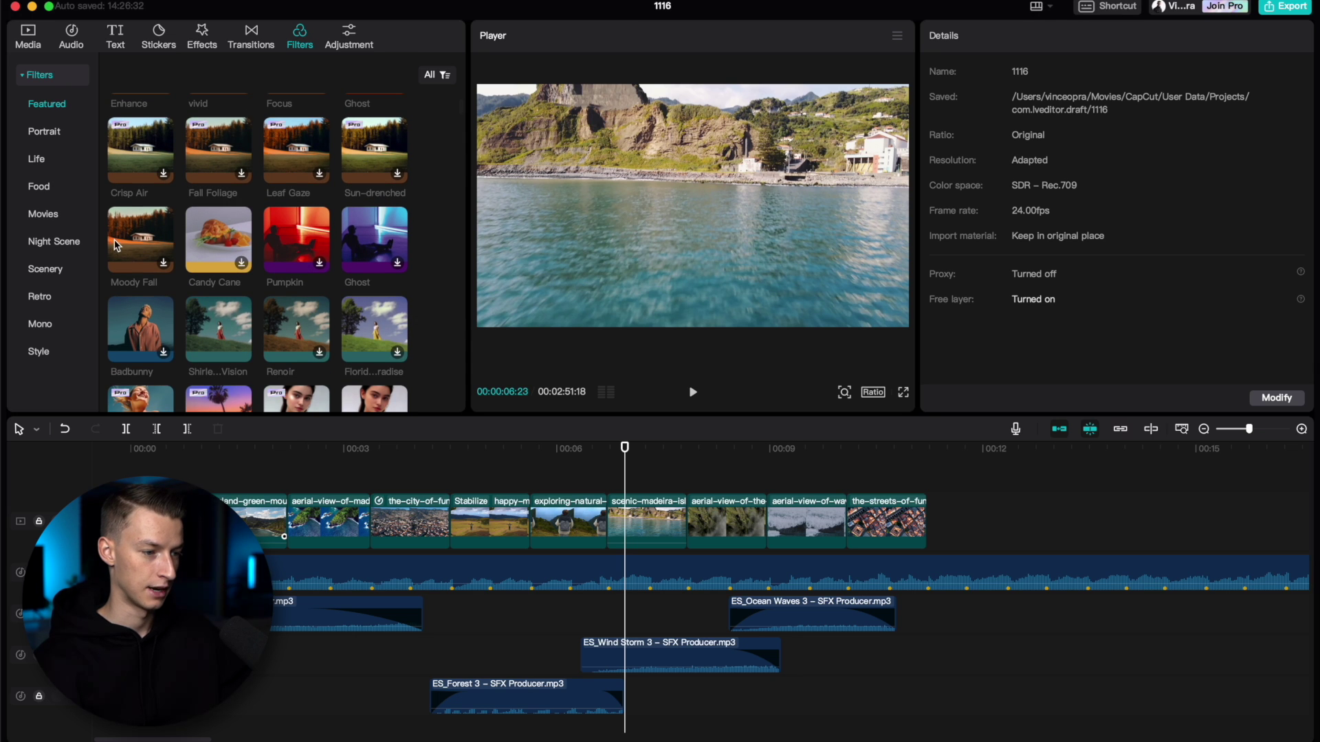
pyautogui.moveTo(141, 241); pyautogui.dragTo(213, 501)
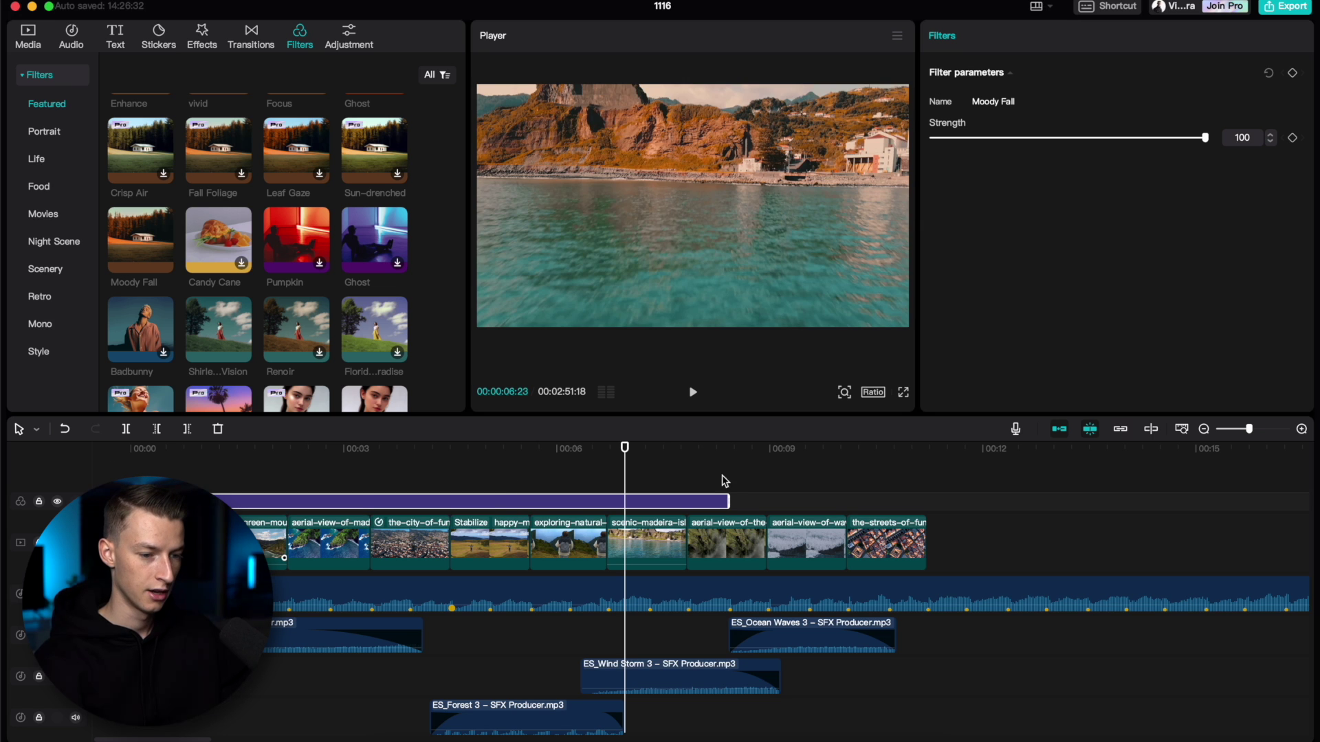
pyautogui.moveTo(728, 498); pyautogui.dragTo(925, 497)
# Step: Step through the edit from 00:10:06 back to the start to preview the grade
pyautogui.click(788, 483)
pyautogui.click(855, 493)
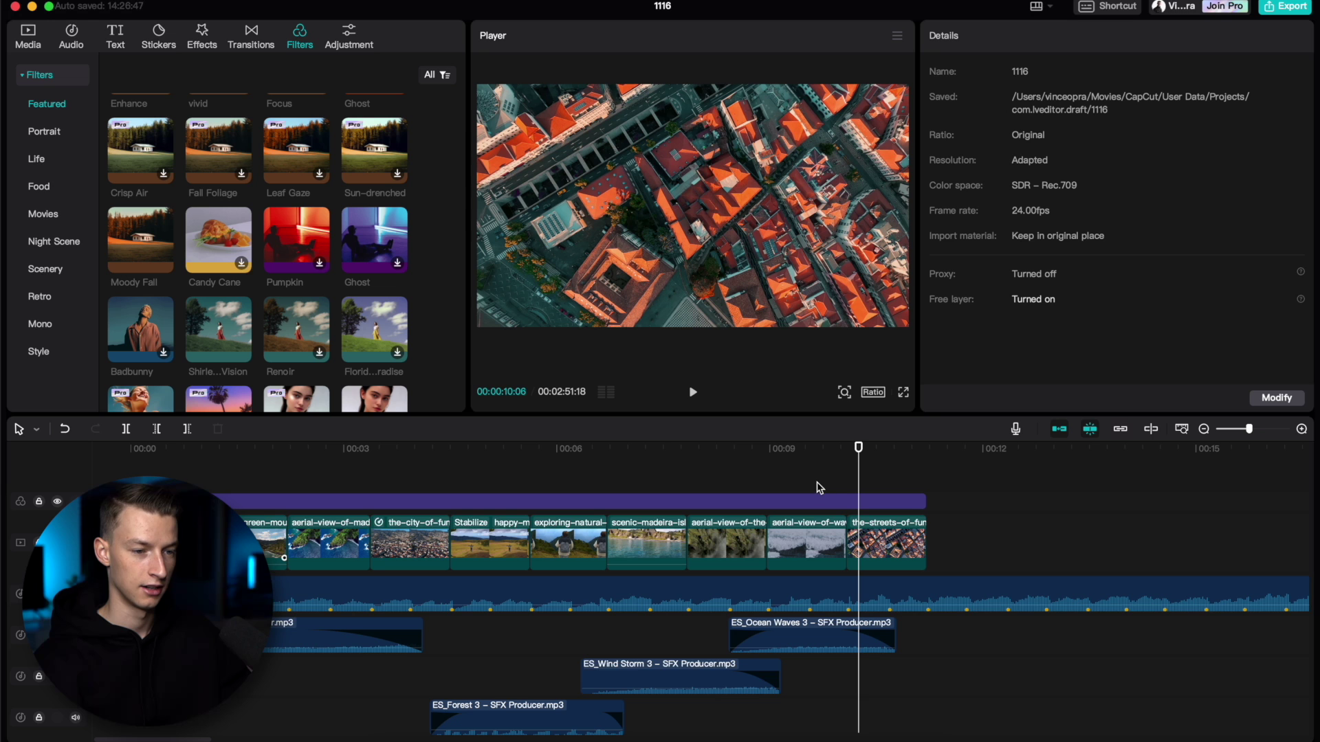
pyautogui.click(829, 477)
pyautogui.click(680, 462)
pyautogui.click(422, 457)
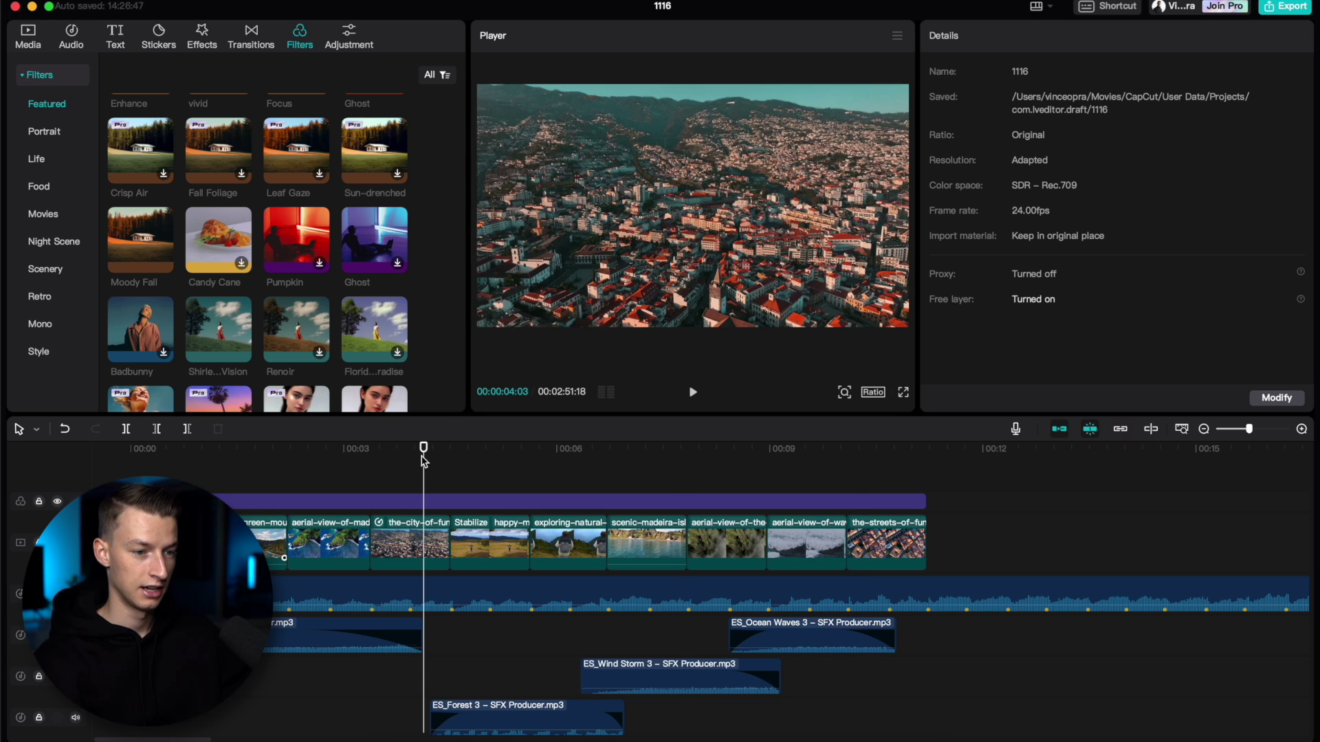
pyautogui.click(276, 450)
pyautogui.click(130, 451)
# Step: Lower the Moody Fall filter strength to about 45 and preview further in
pyautogui.click(225, 500)
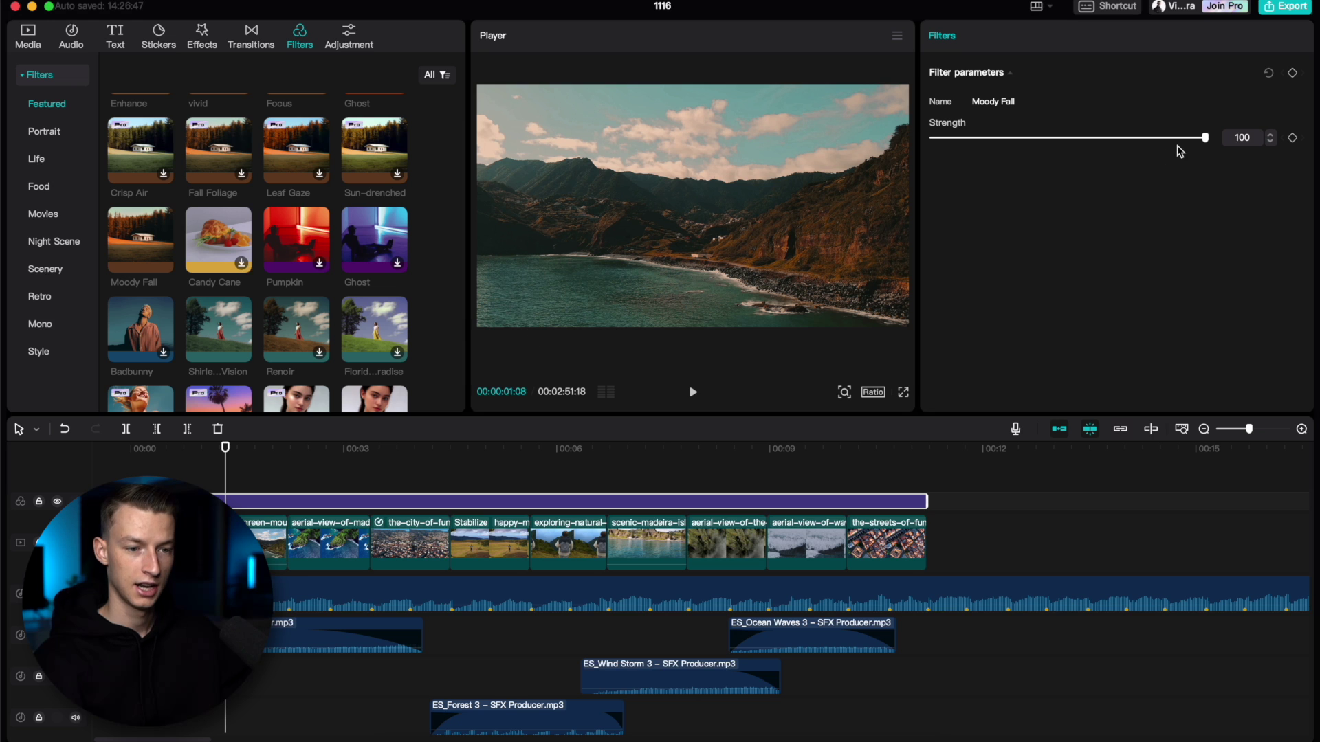
pyautogui.moveTo(1146, 146); pyautogui.dragTo(1057, 150)
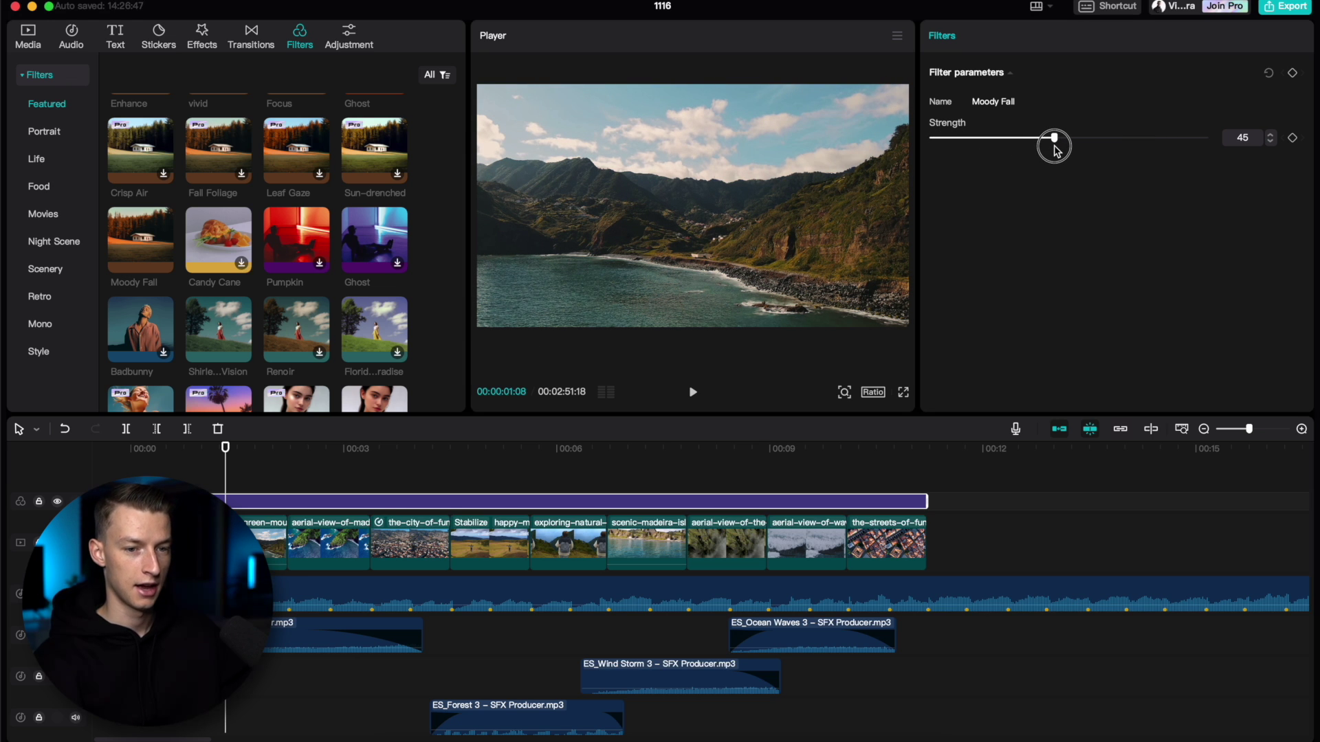
pyautogui.moveTo(362, 456); pyautogui.dragTo(635, 473)
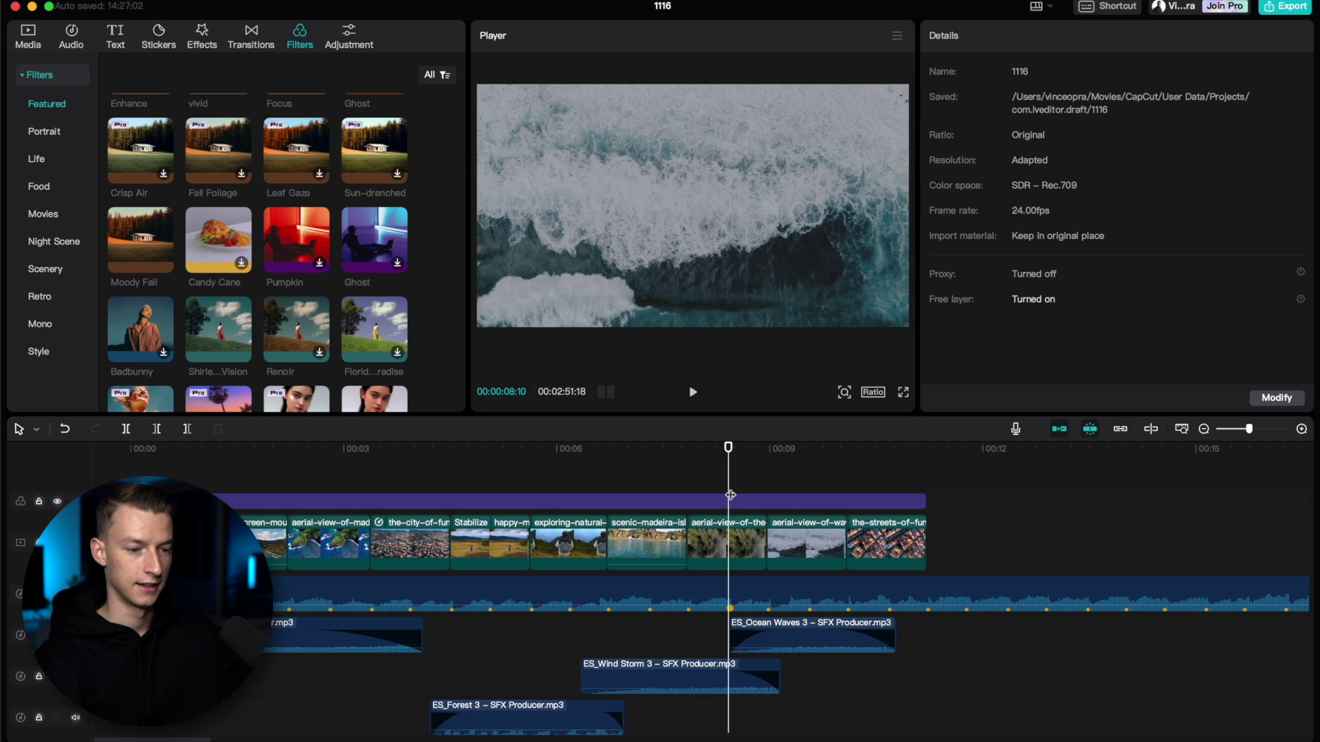
# Step: Add a custom adjustment layer across the clips with an S-curve darkening the shadows
pyautogui.click(730, 506)
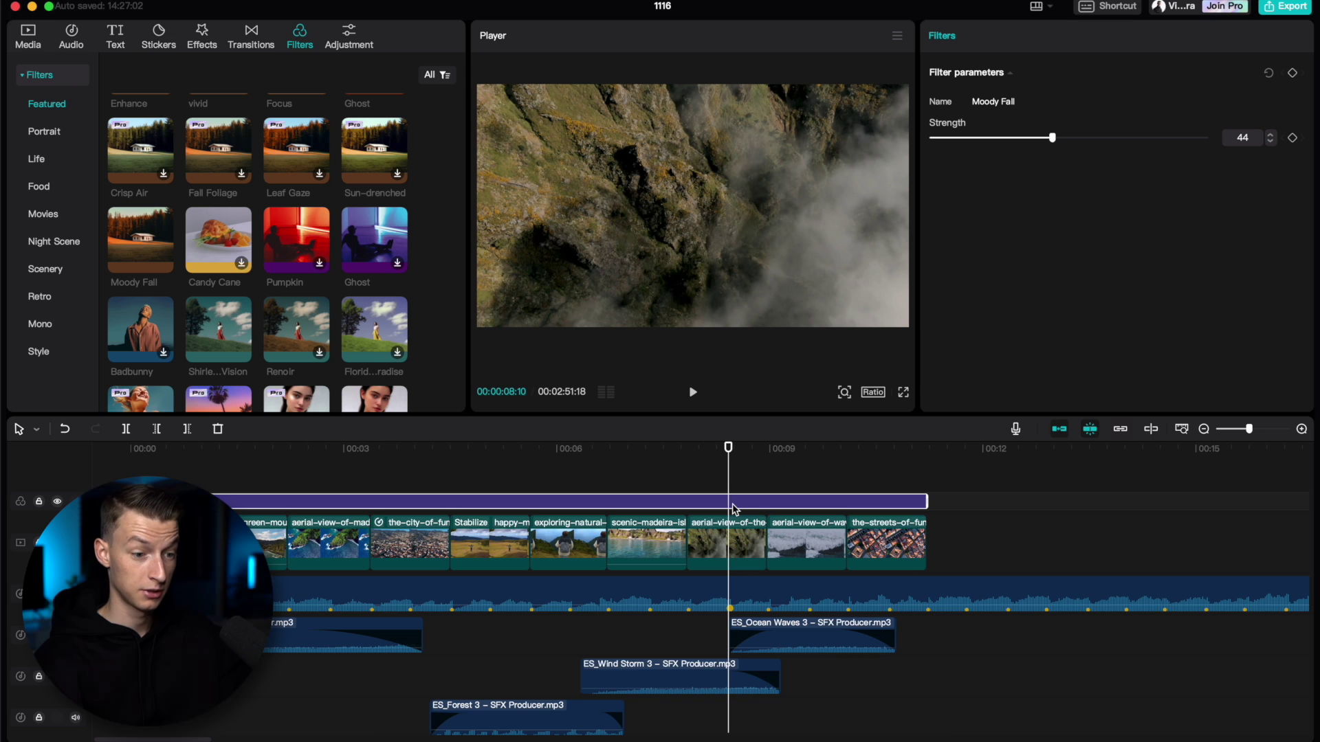
pyautogui.click(365, 45)
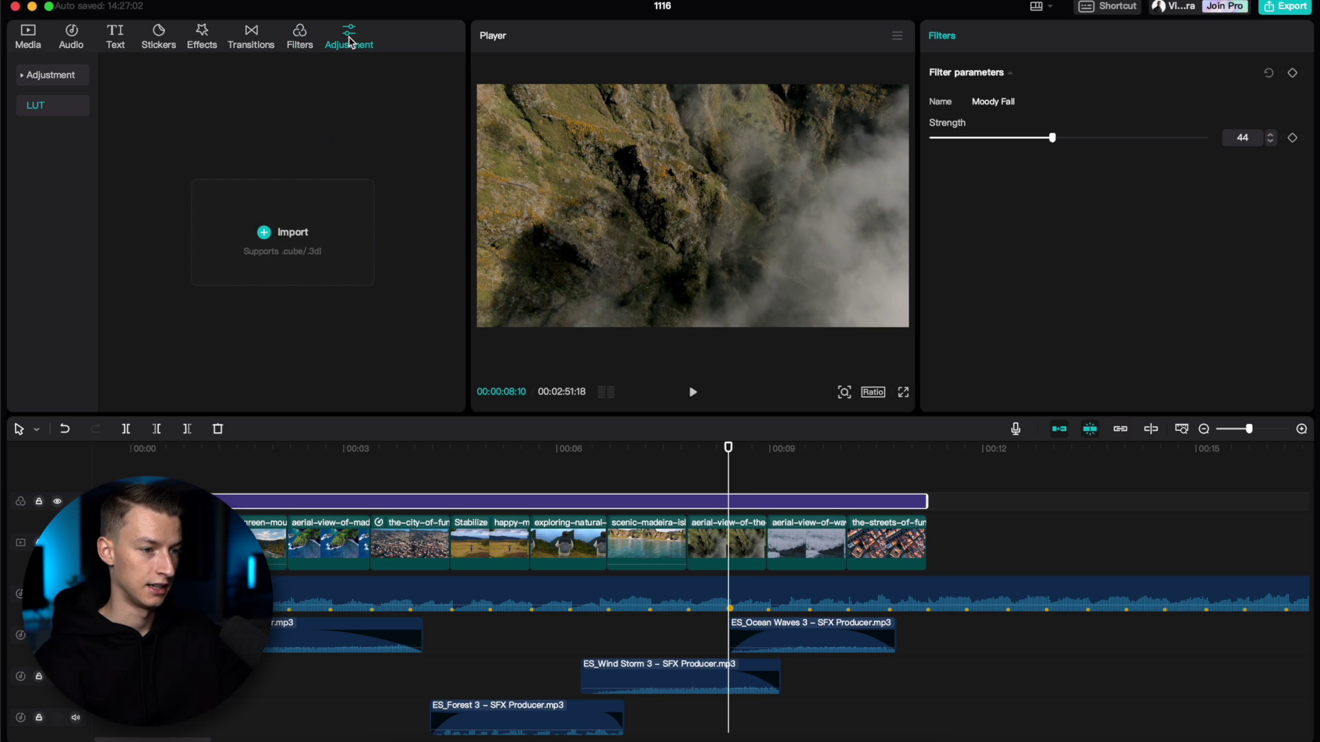
pyautogui.moveTo(178, 137); pyautogui.dragTo(137, 501)
pyautogui.moveTo(900, 497); pyautogui.dragTo(923, 502)
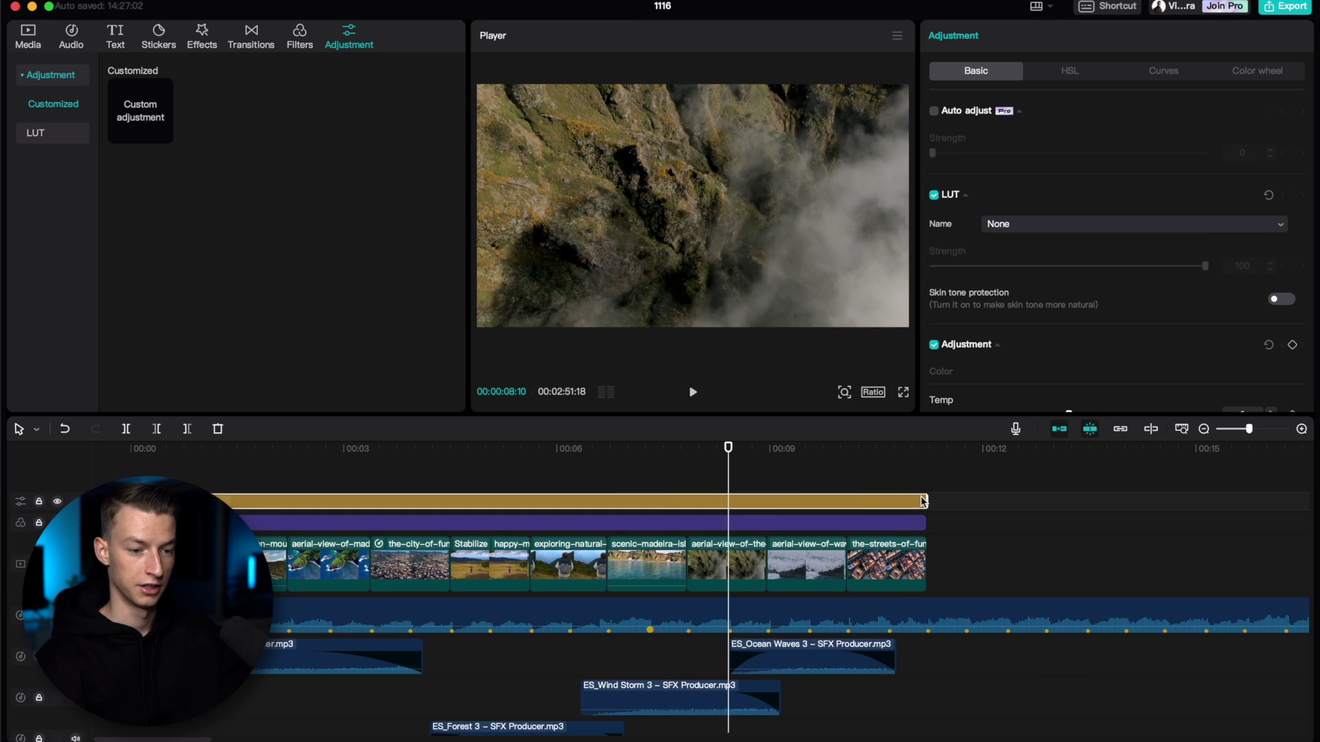
pyautogui.click(1164, 71)
pyautogui.scroll(-2, 1038, 248)
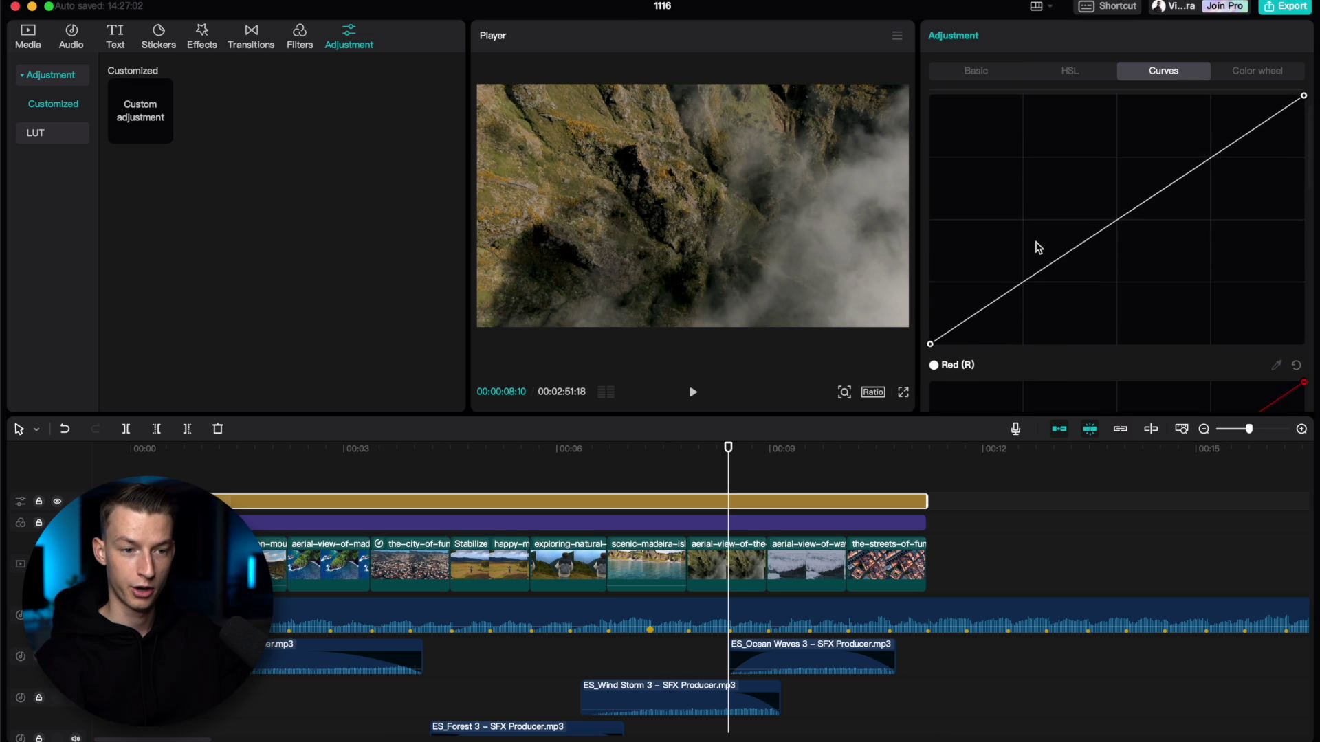
pyautogui.moveTo(1030, 281); pyautogui.dragTo(1038, 293)
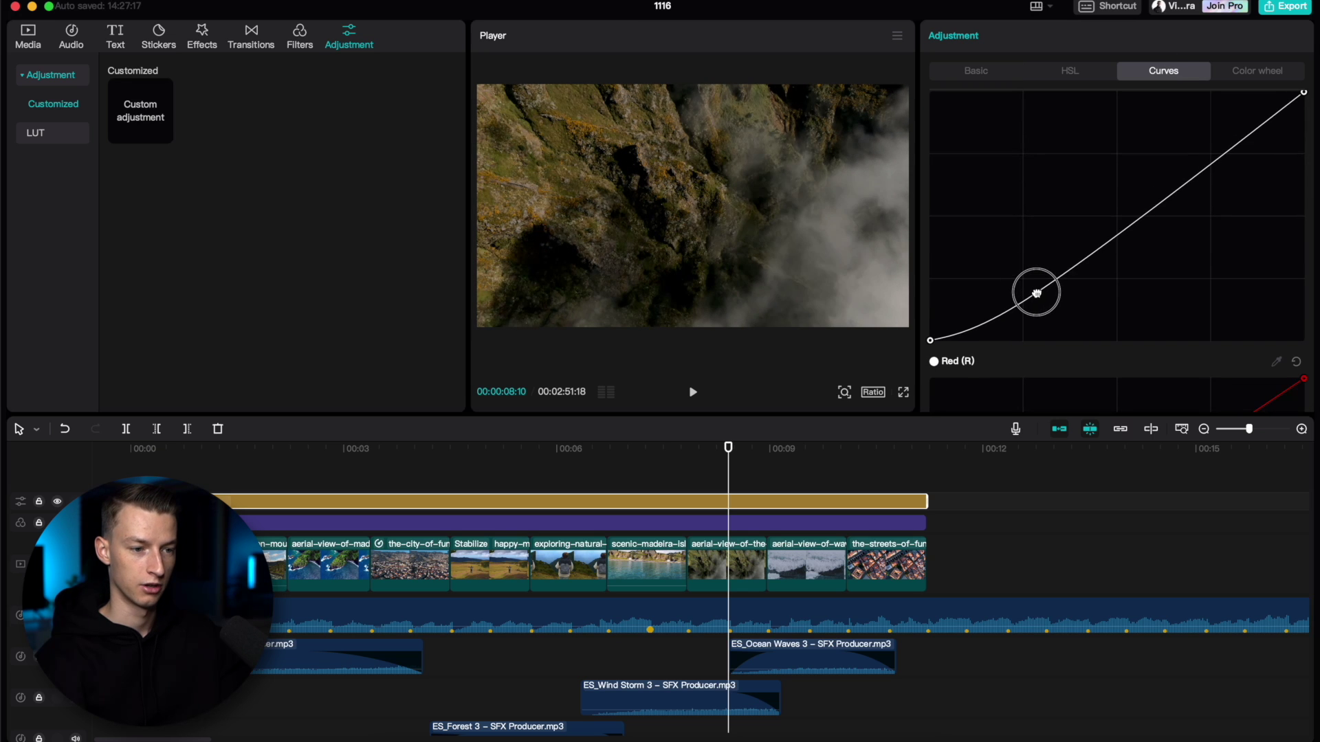
pyautogui.moveTo(1236, 151); pyautogui.dragTo(1193, 148)
# Step: Play back from about one second to review the curves grade, then reselect the adjustment layer
pyautogui.click(501, 461)
pyautogui.press('space')
pyautogui.click(369, 466)
pyautogui.click(243, 474)
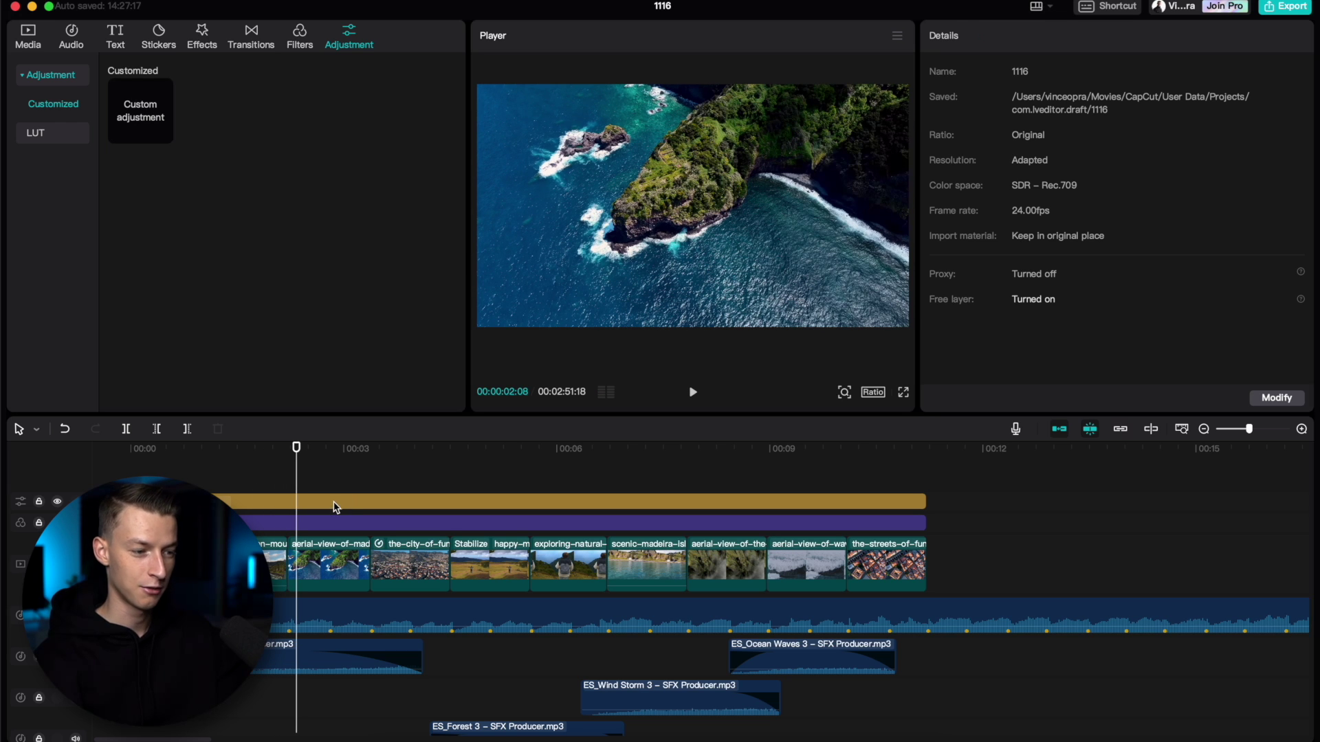
pyautogui.click(334, 505)
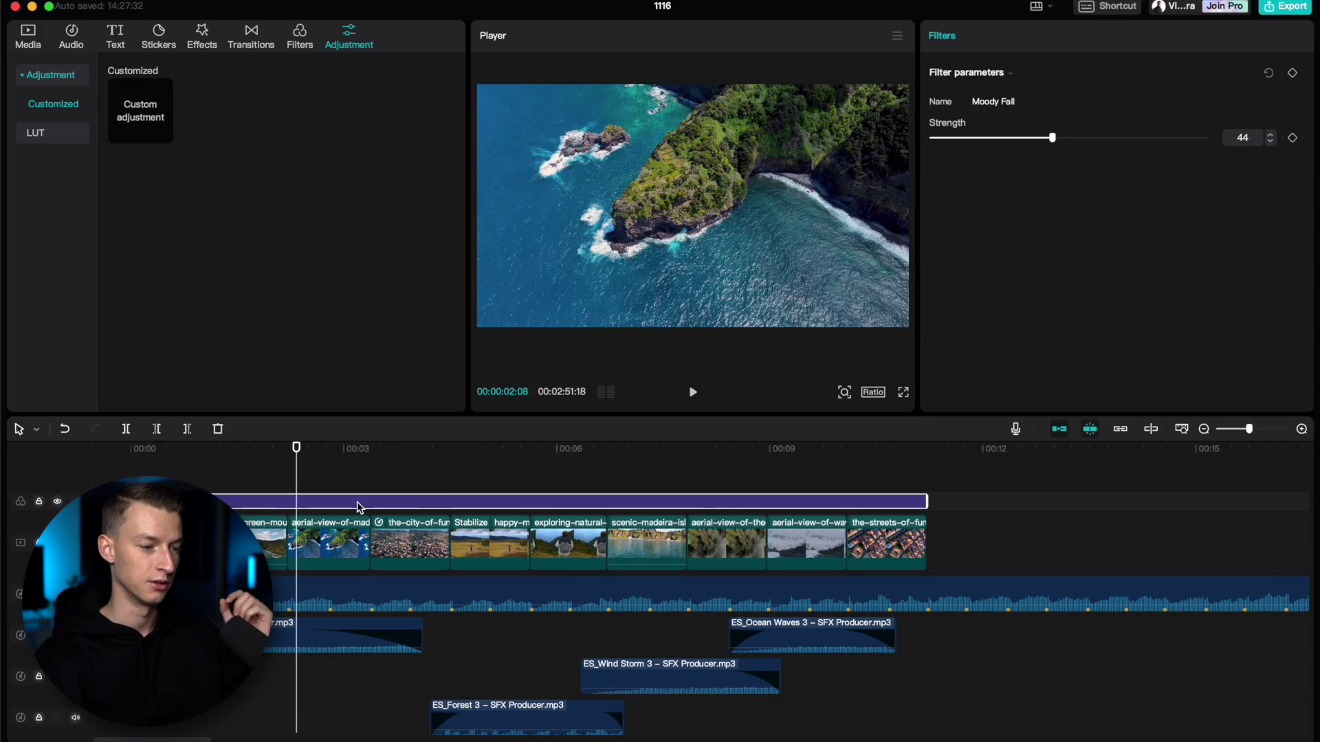
# Step: Import the OSIRIS_M31 - Rec.709 LUT and place it as a layer over the clips
pyautogui.click(73, 139)
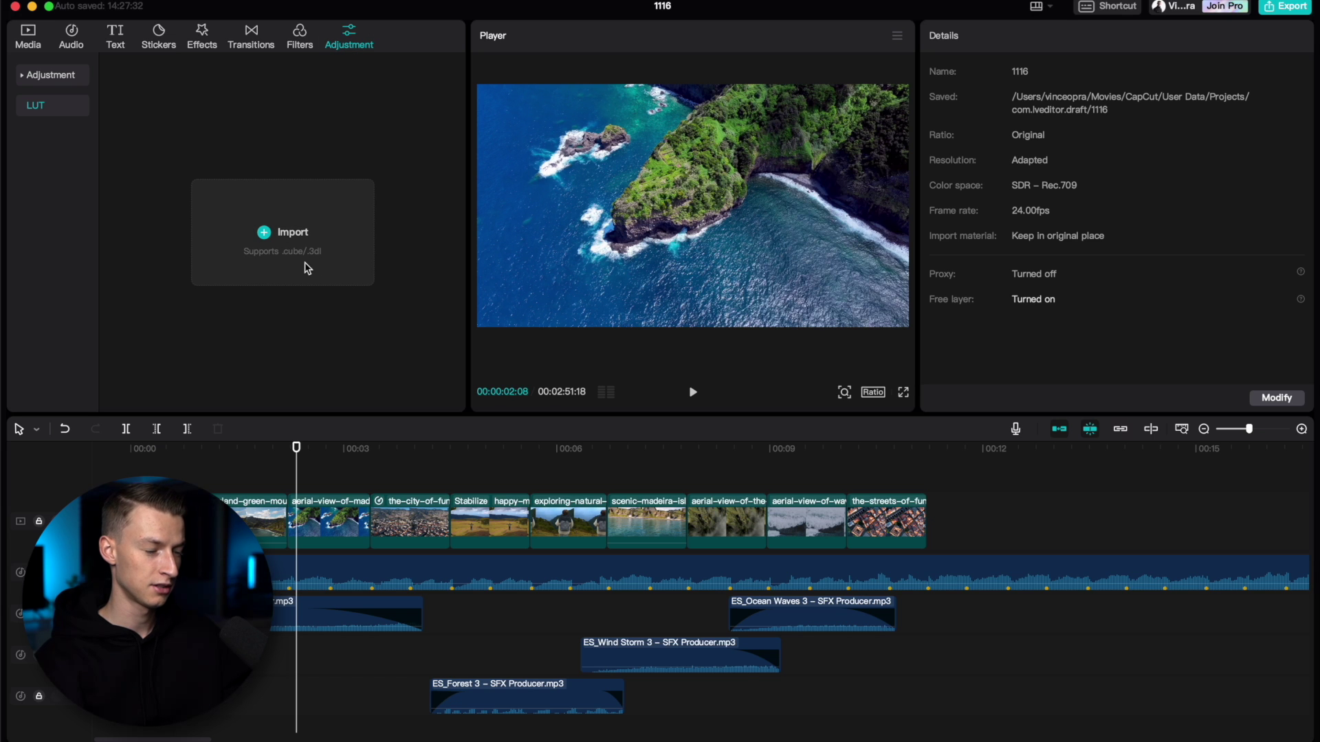
pyautogui.click(297, 233)
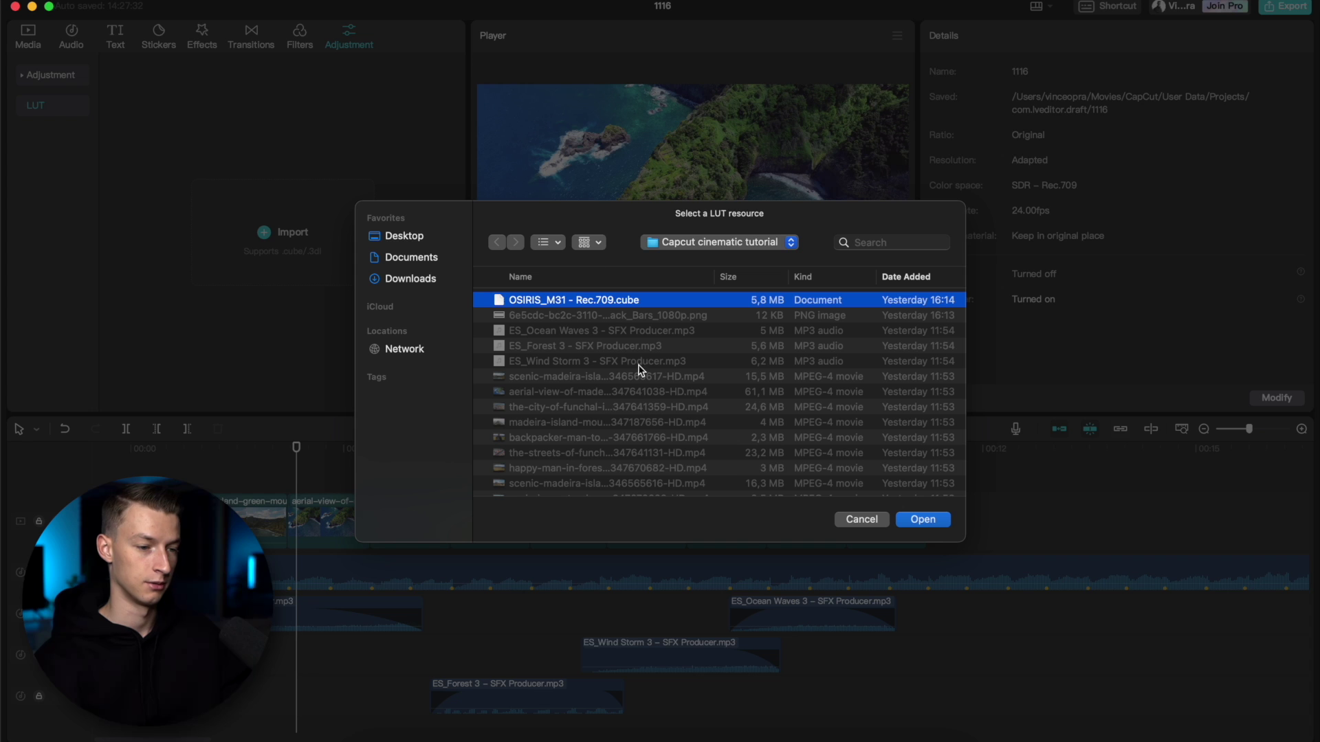
pyautogui.click(933, 524)
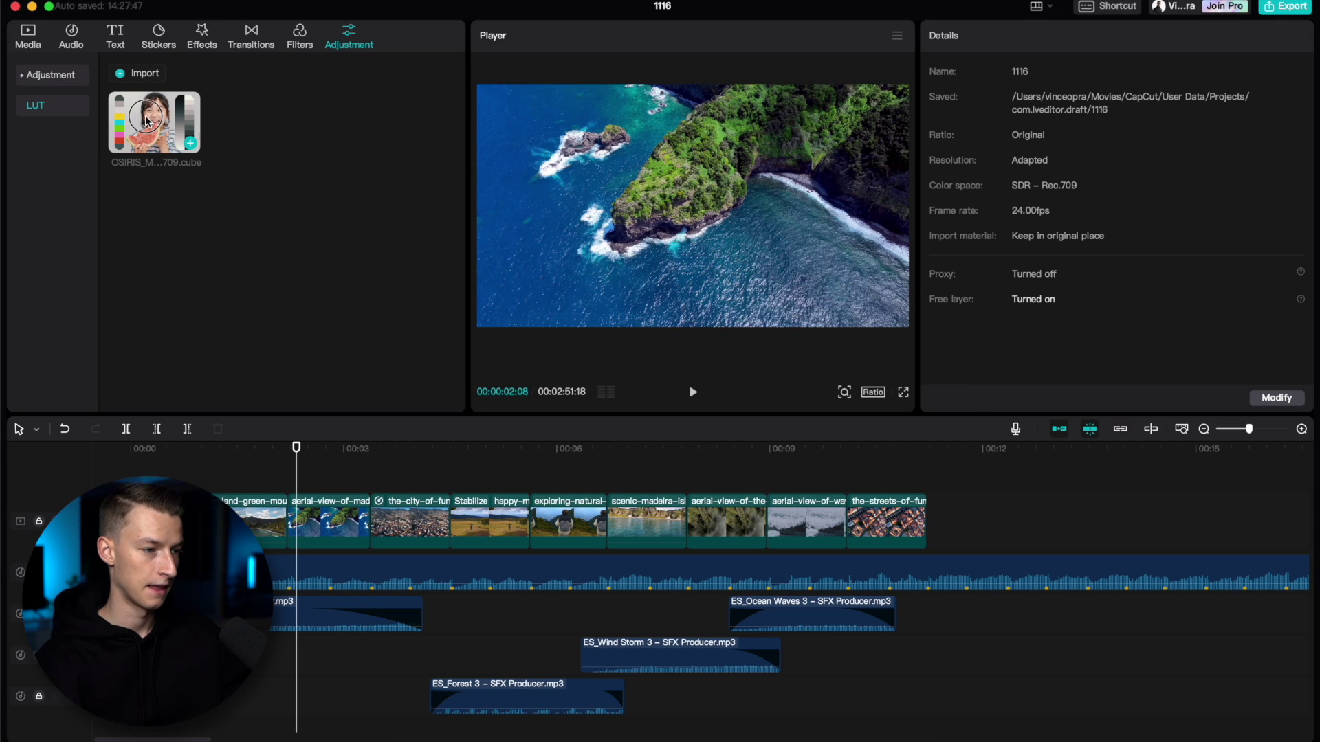
pyautogui.moveTo(147, 126); pyautogui.dragTo(207, 502)
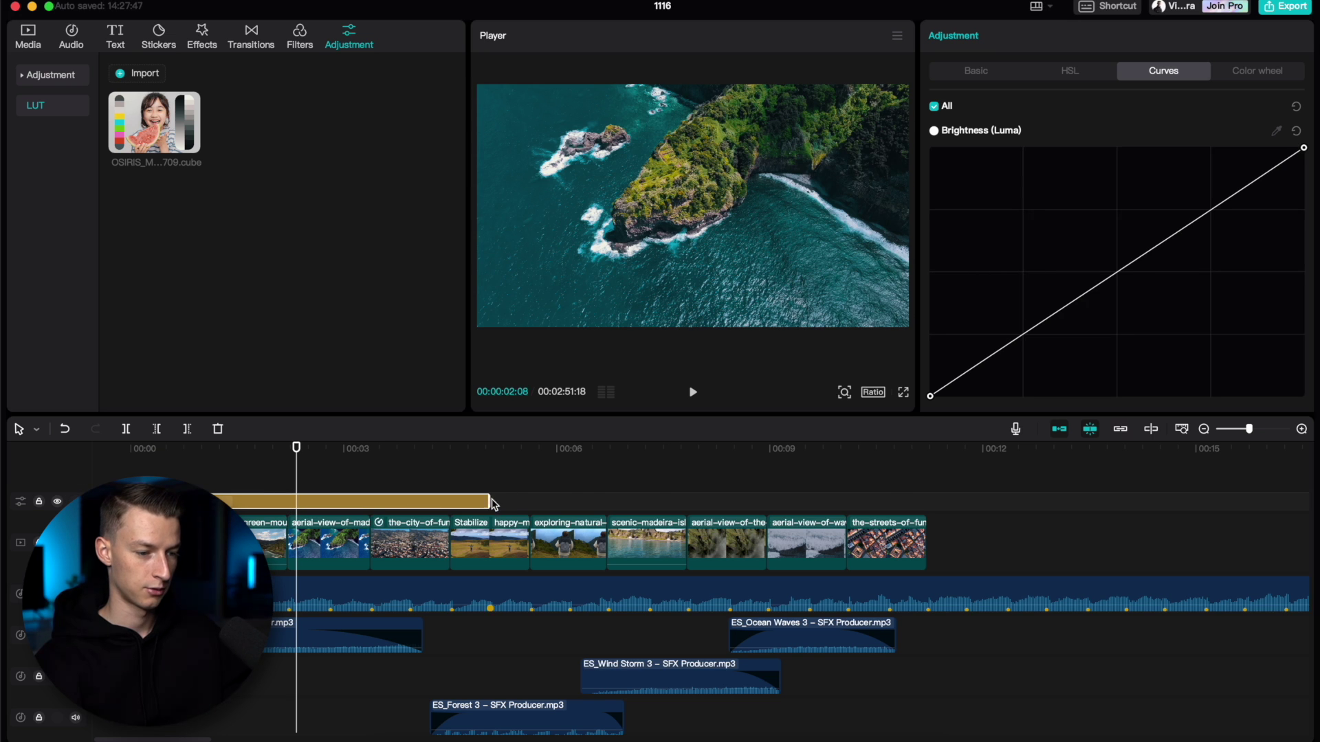
pyautogui.moveTo(491, 500); pyautogui.dragTo(920, 492)
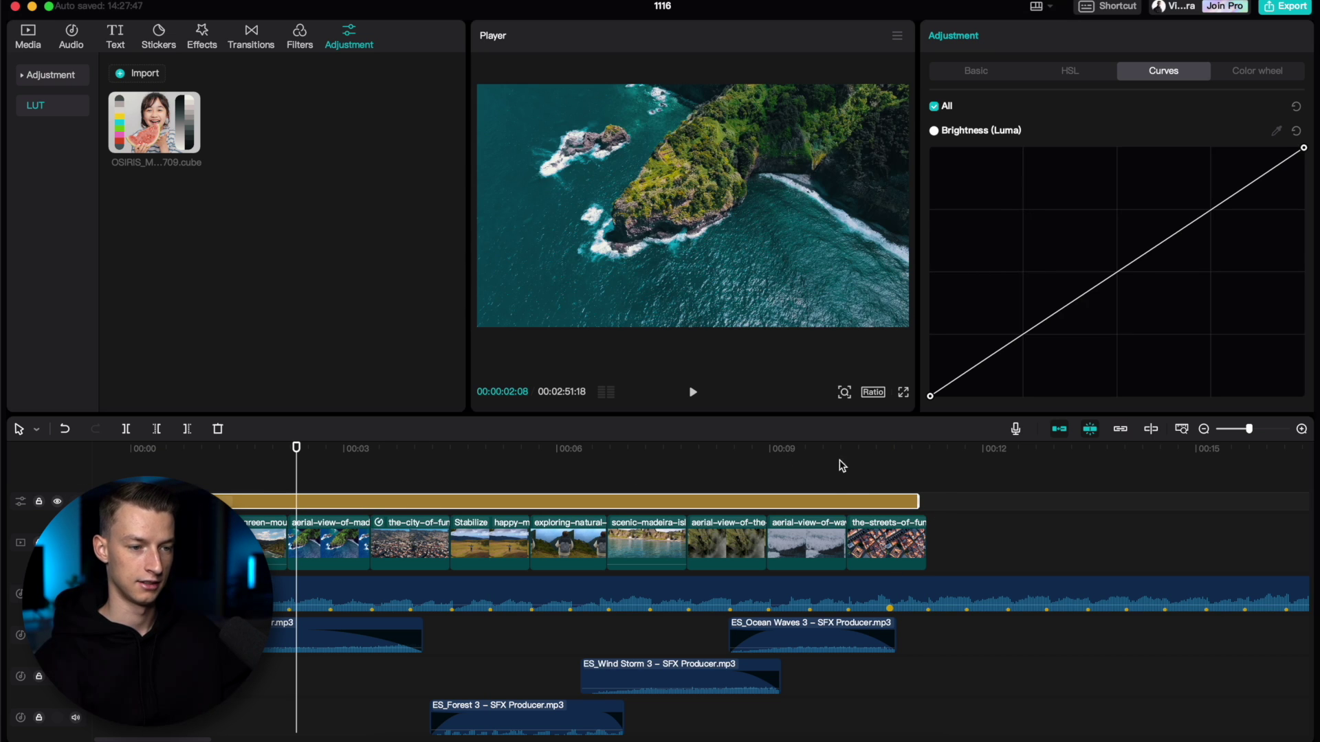
# Step: Check the graded footage around 7 seconds and extend the LUT layer to the clips' end
pyautogui.click(832, 466)
pyautogui.click(682, 465)
pyautogui.click(764, 466)
pyautogui.click(679, 480)
pyautogui.moveTo(917, 509); pyautogui.dragTo(927, 502)
# Step: Lower the LUT strength to 40
pyautogui.click(979, 72)
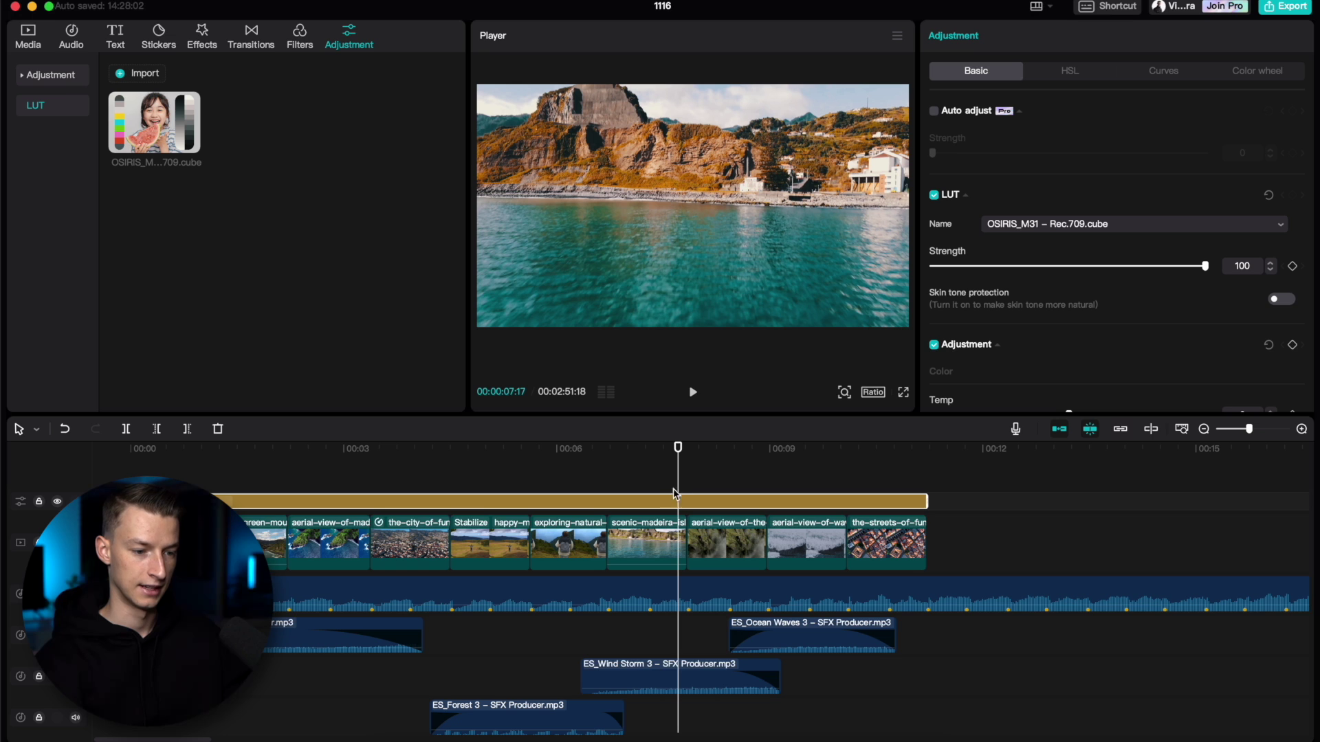
pyautogui.rightClick(634, 509)
pyautogui.click(830, 364)
pyautogui.click(1093, 266)
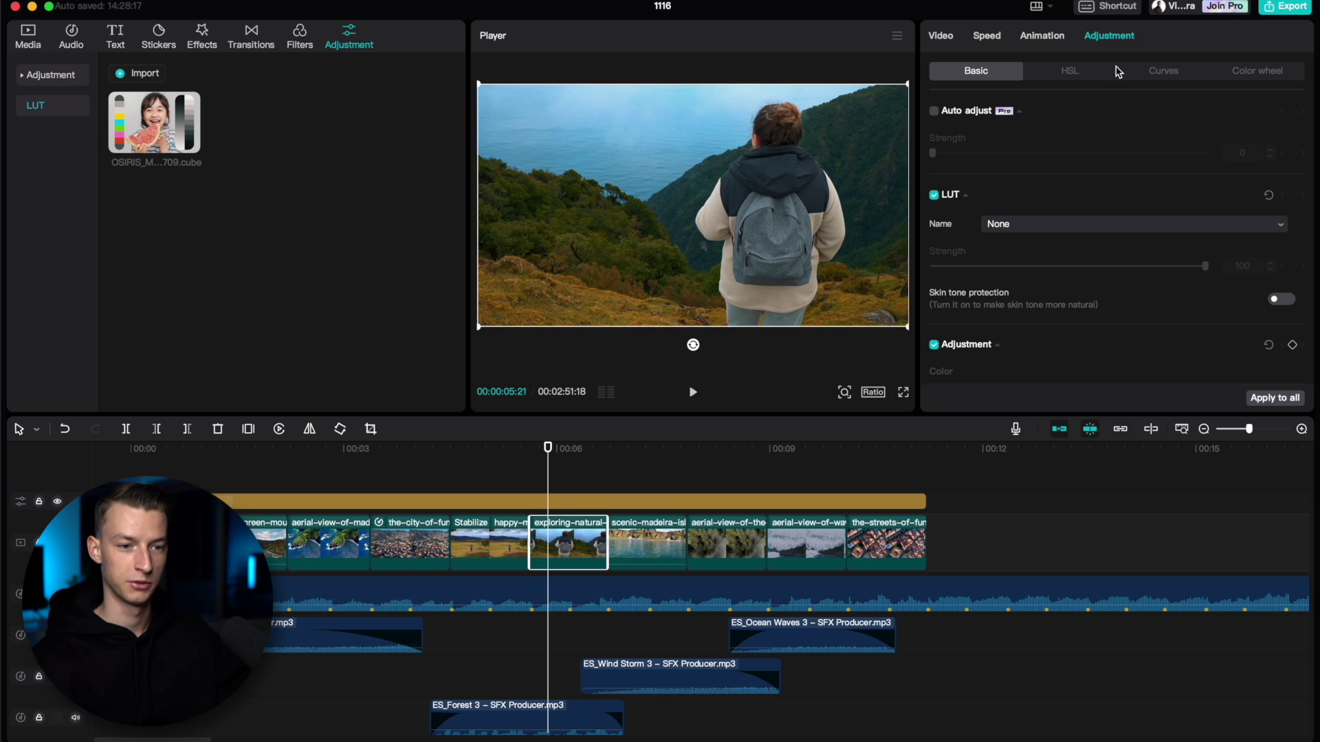
# Step: Cut orange saturation to −56 on the backpack hiker shot in HSL
pyautogui.click(1071, 72)
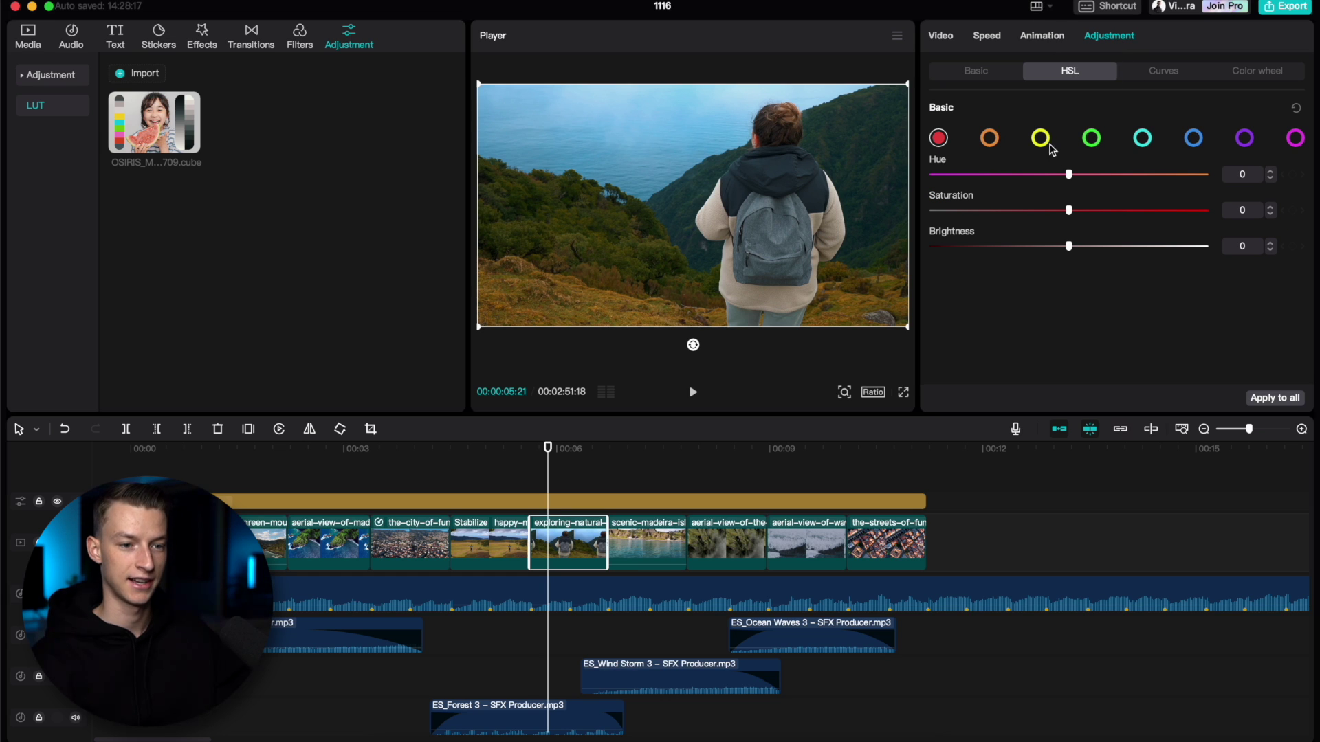
pyautogui.click(1091, 141)
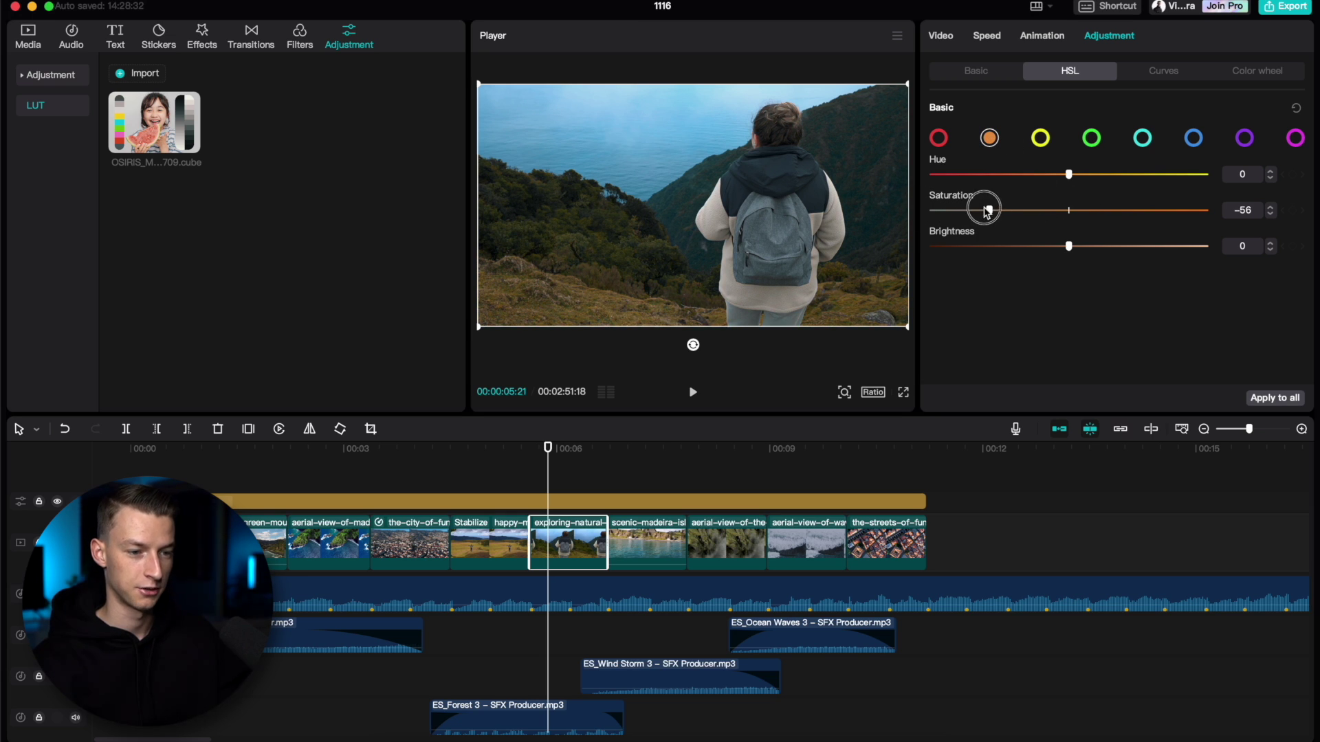
pyautogui.click(427, 481)
# Step: Select the outstretched-arms field clip and cut its yellow saturation to −40
pyautogui.click(480, 483)
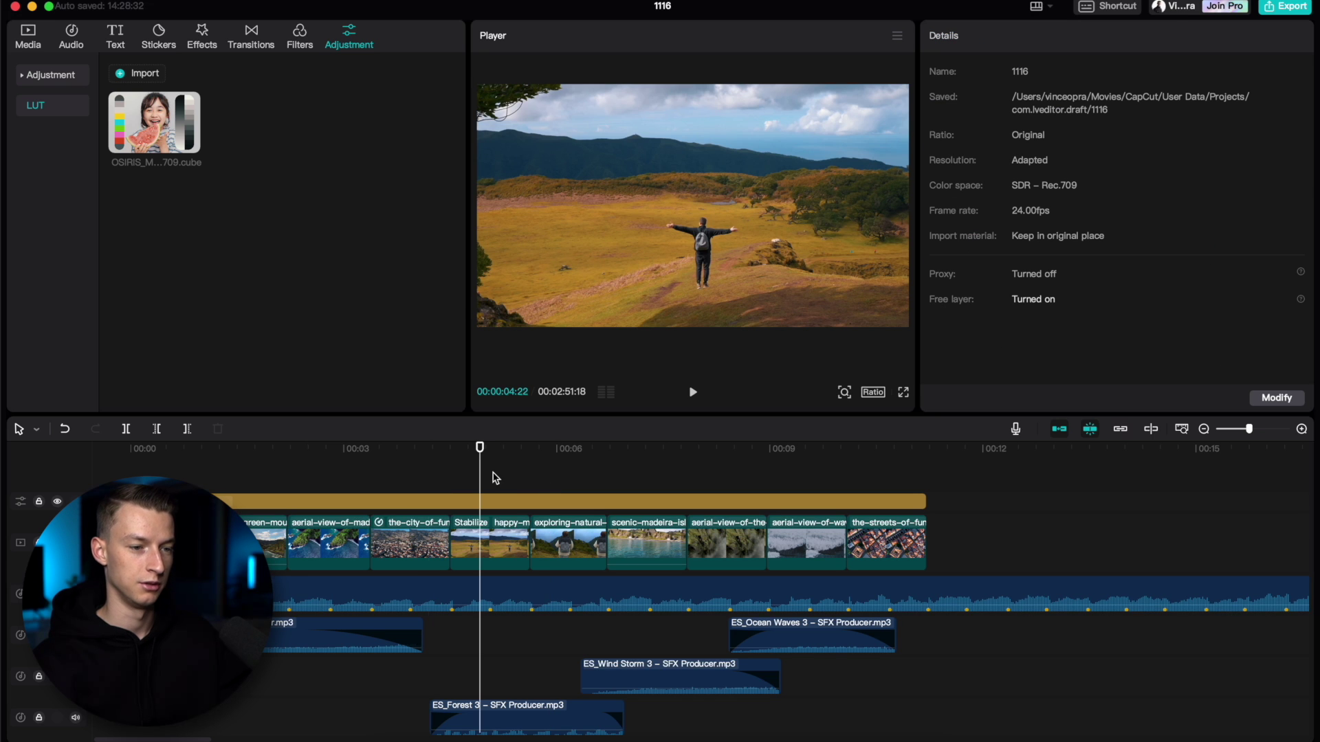
pyautogui.click(507, 547)
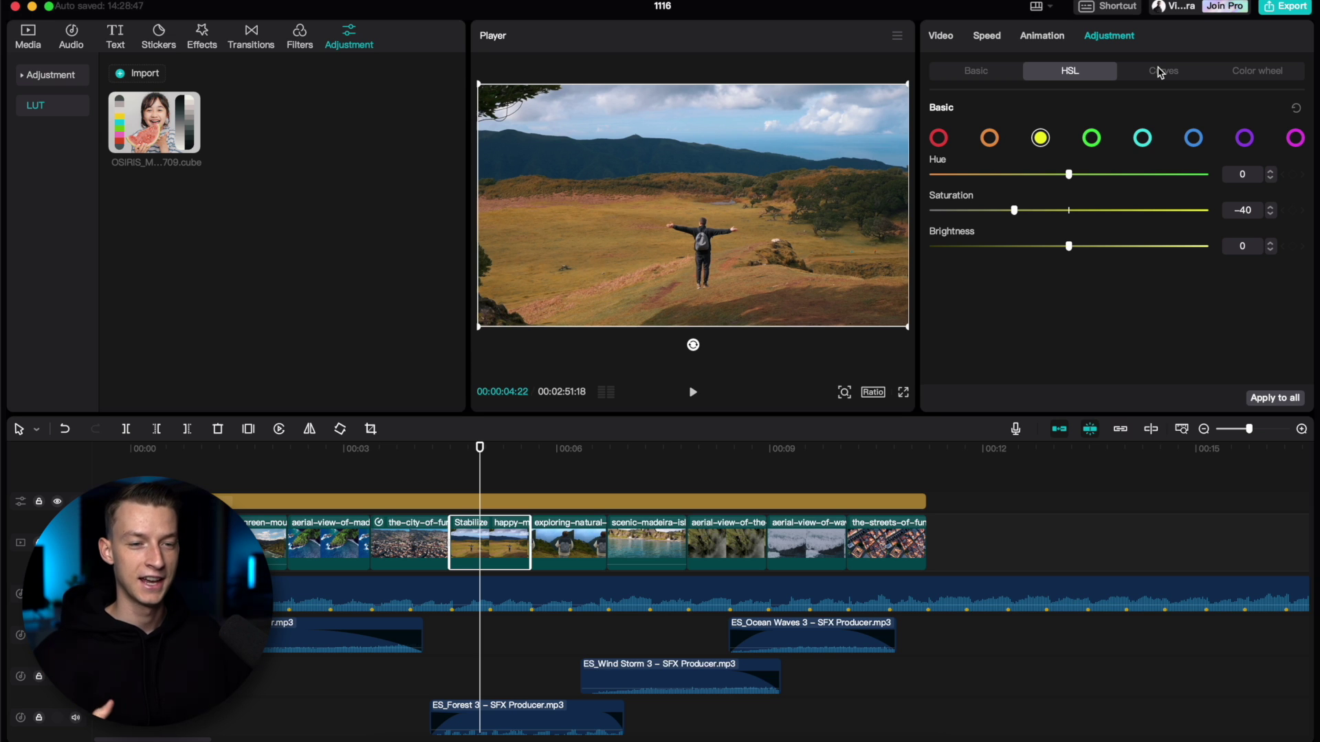
pyautogui.click(1249, 69)
pyautogui.click(996, 73)
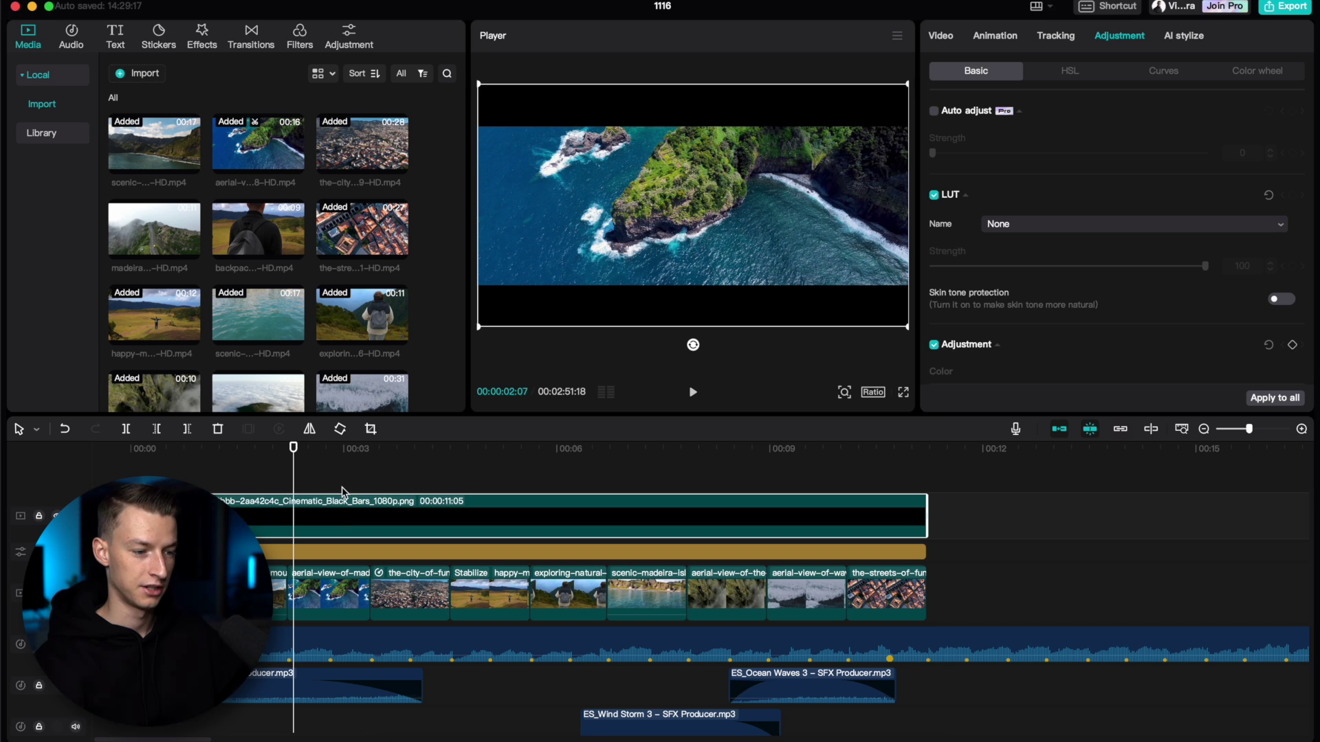
# Step: Check the black bars on several shots, including the backpack hiker, then return to the start
pyautogui.click(437, 470)
pyautogui.click(525, 475)
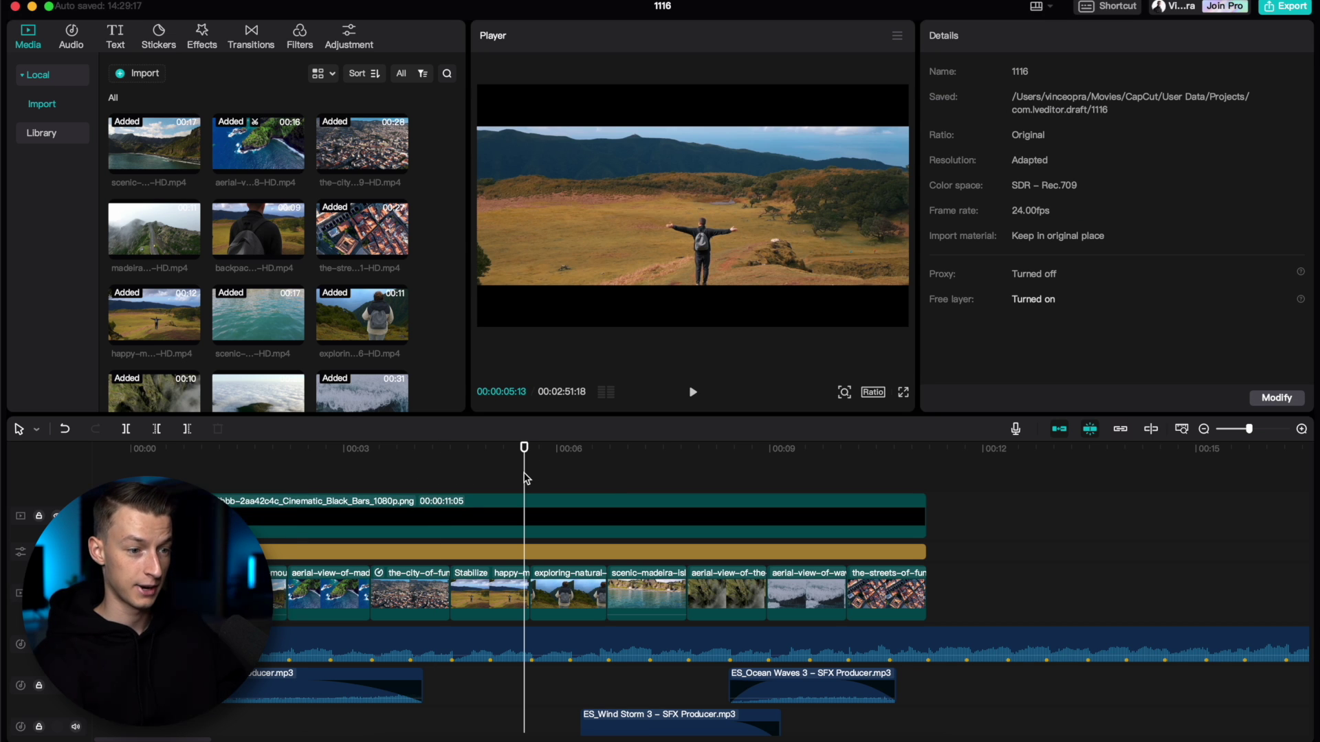
pyautogui.click(602, 470)
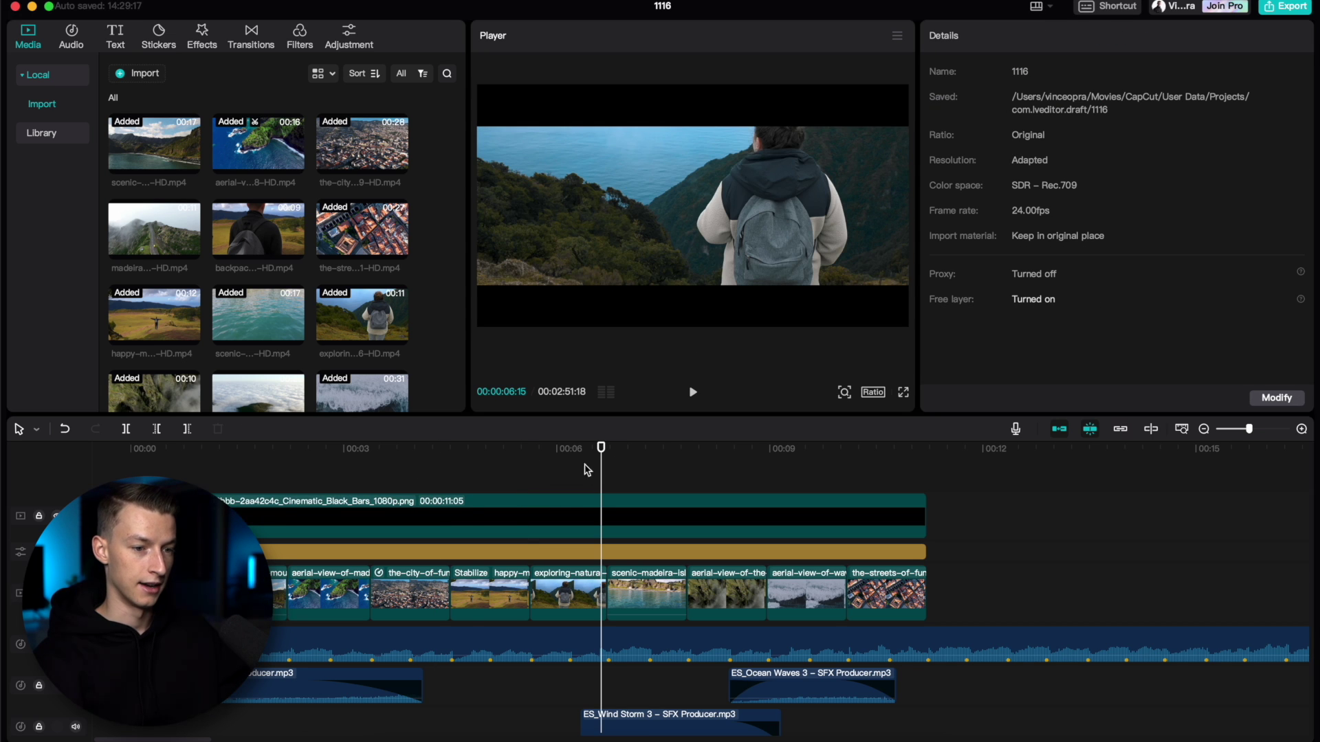
pyautogui.click(472, 475)
pyautogui.click(167, 473)
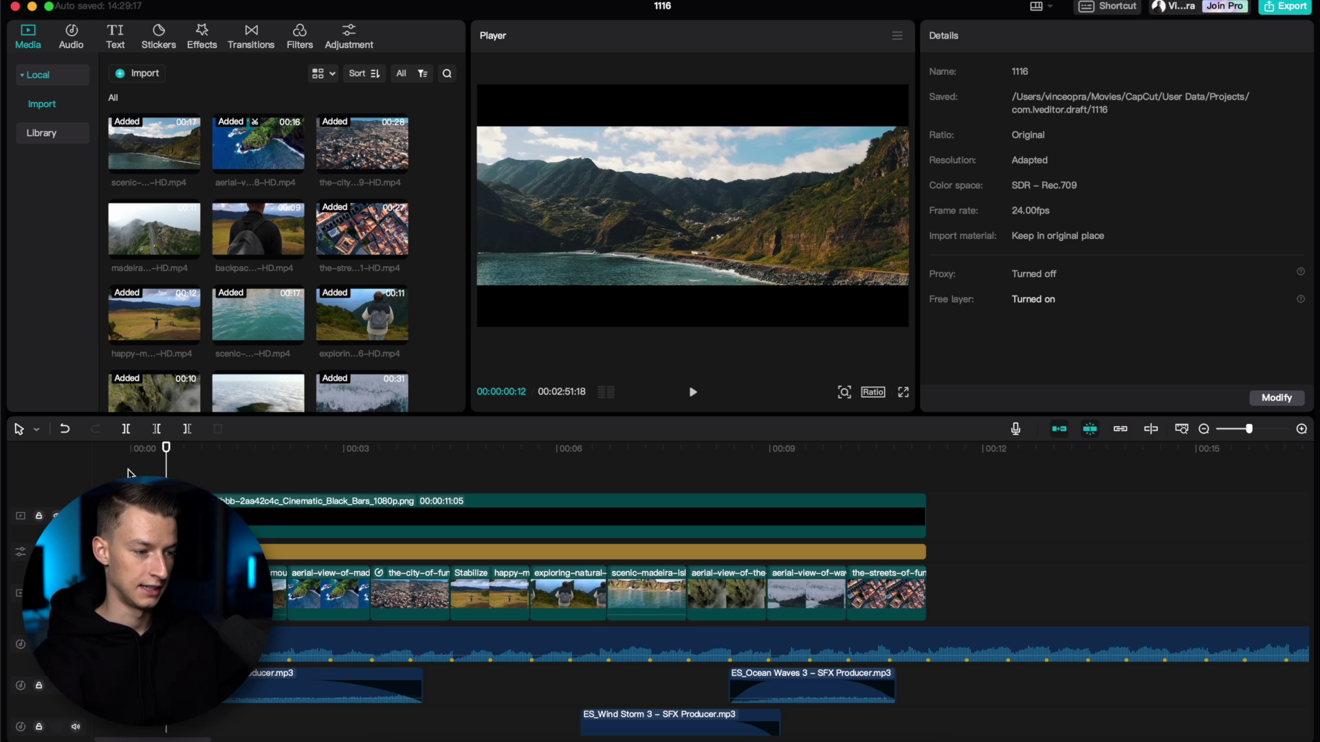
pyautogui.click(130, 455)
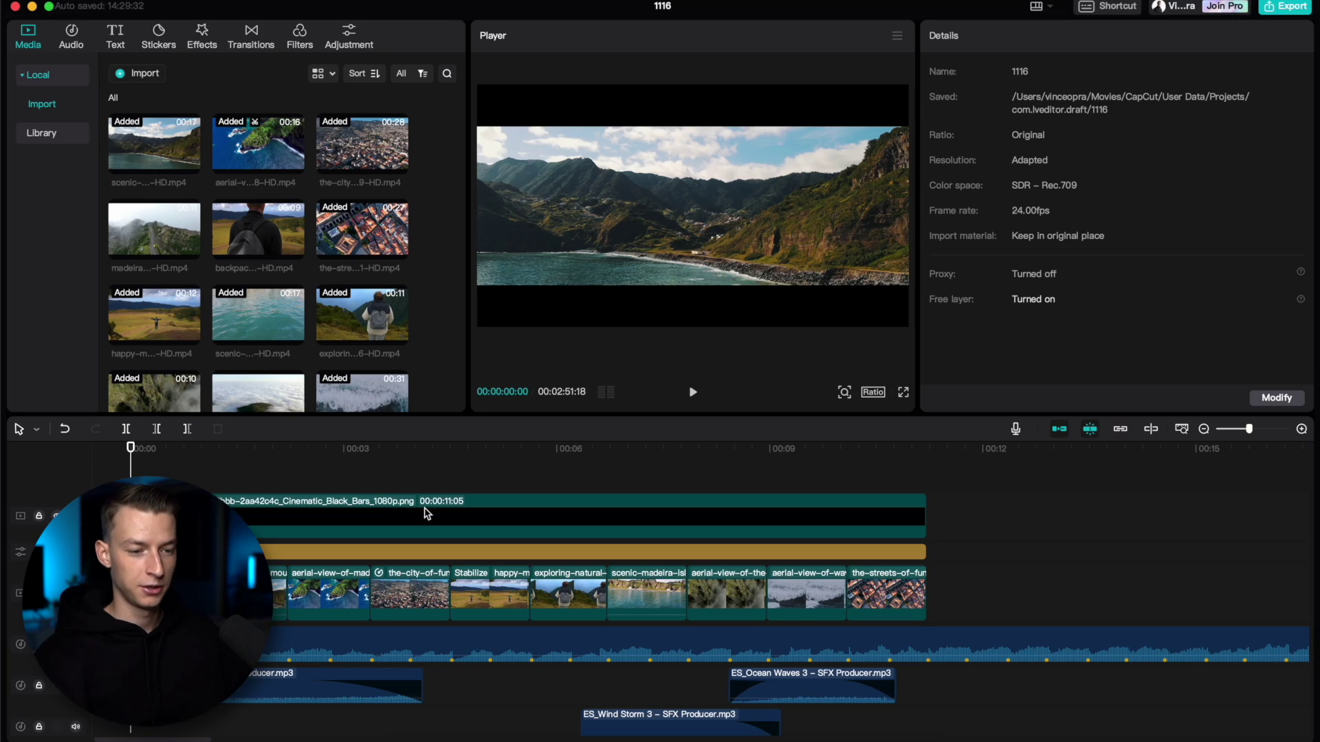
# Step: Open the ratio choices and project settings to set a custom 1920 × 1080 resolution
pyautogui.click(874, 393)
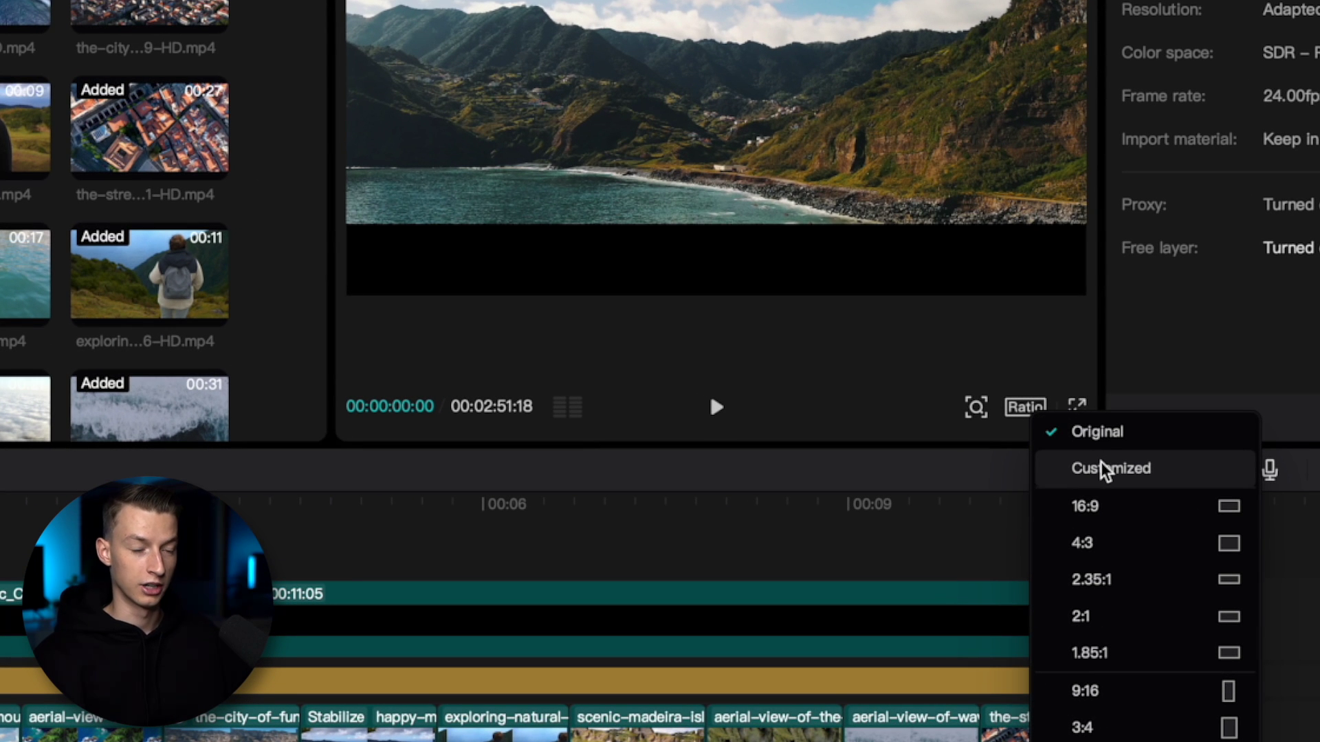
pyautogui.click(1103, 470)
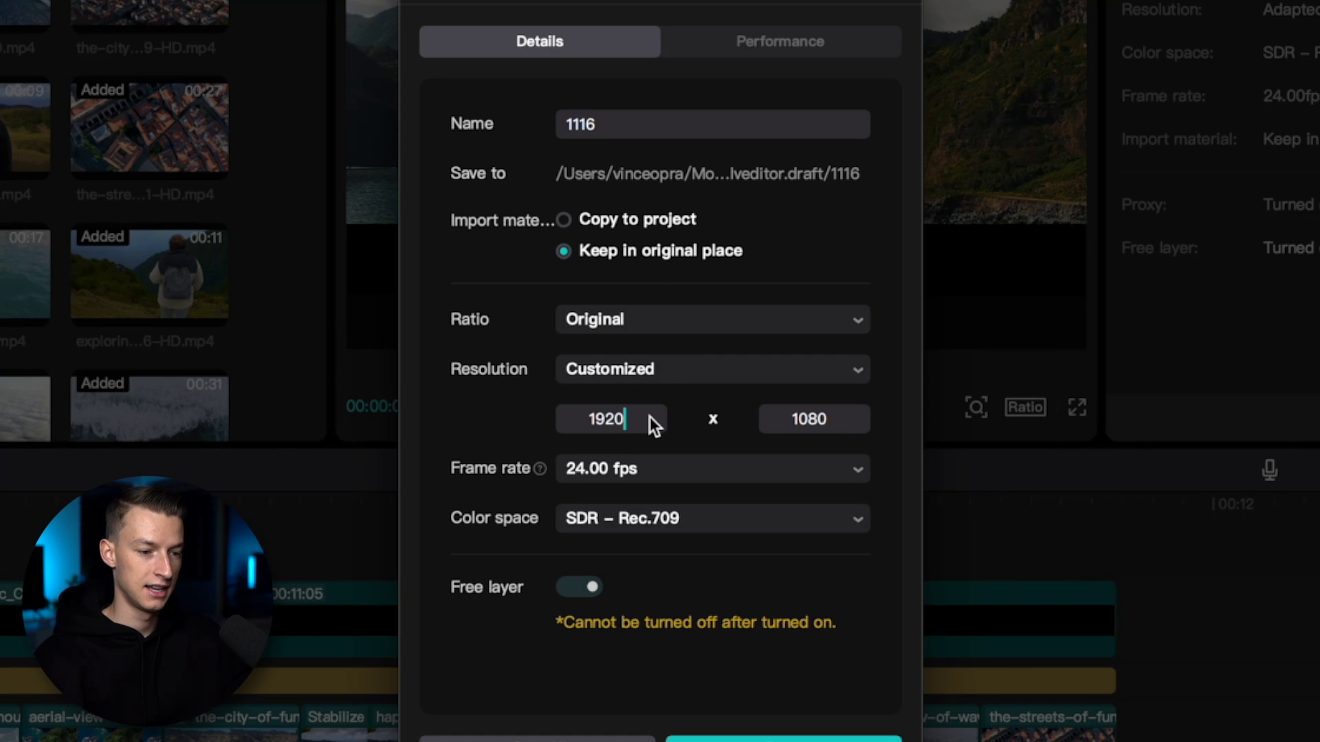